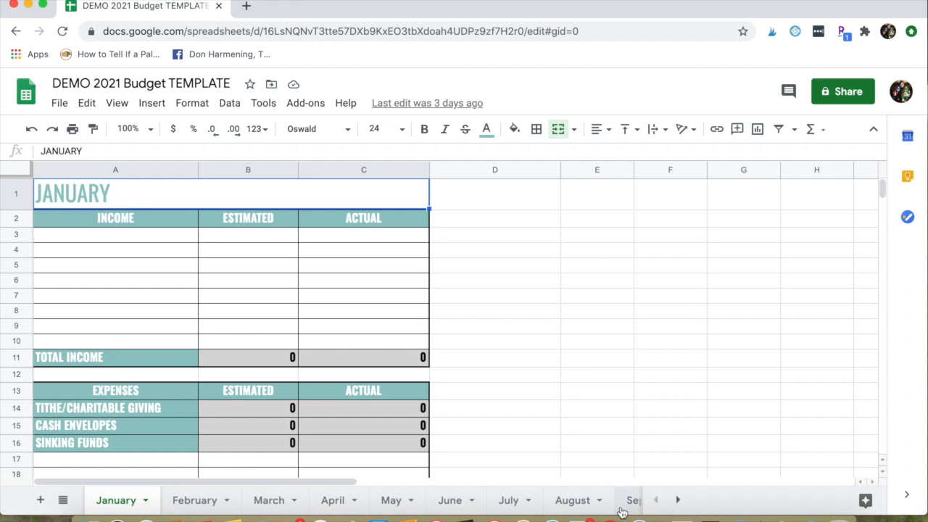
# Look through the monthly budget sheets, including December, November and October, and return to the January sheet.
pyautogui.hscroll(10, 623, 508)
pyautogui.hscroll(6, 615, 507)
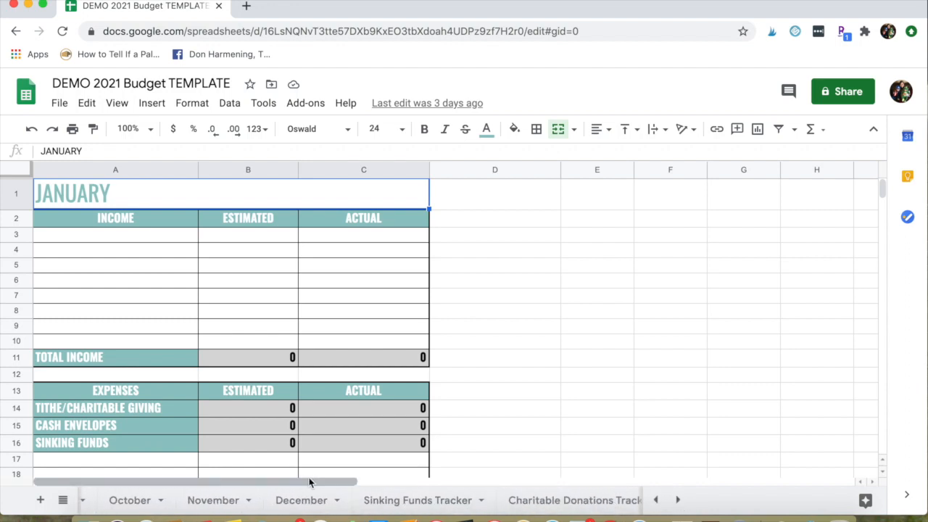
pyautogui.click(283, 504)
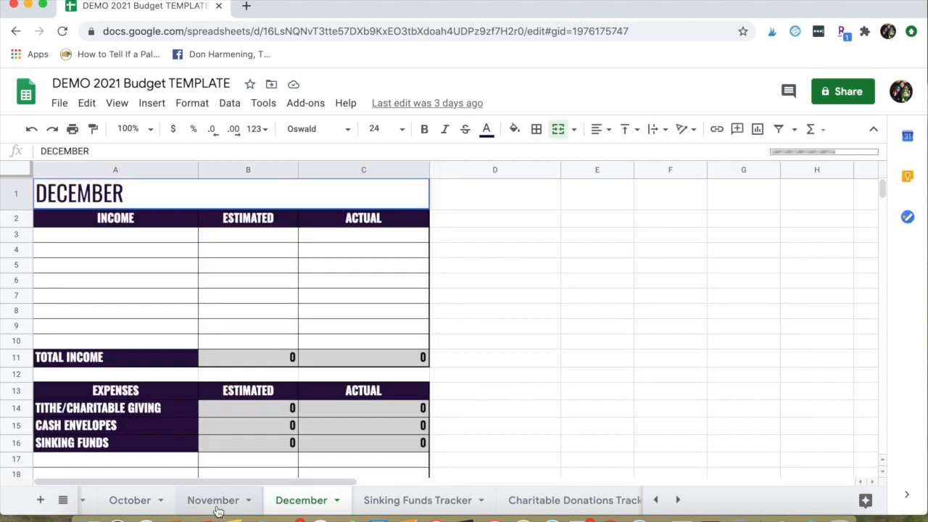
pyautogui.click(217, 508)
pyautogui.click(145, 502)
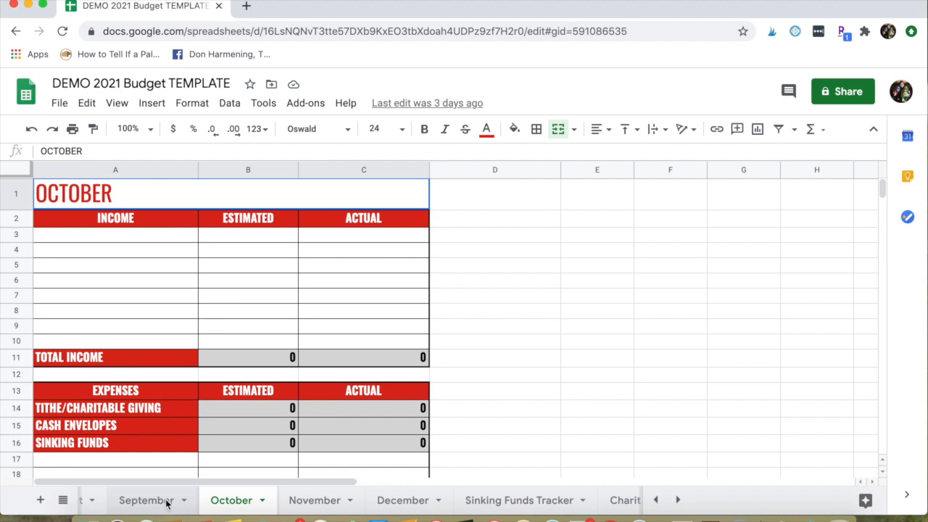
pyautogui.click(166, 504)
pyautogui.hscroll(5, 411, 505)
pyautogui.hscroll(2, 411, 505)
pyautogui.hscroll(-8, 412, 505)
pyautogui.hscroll(-8, 414, 506)
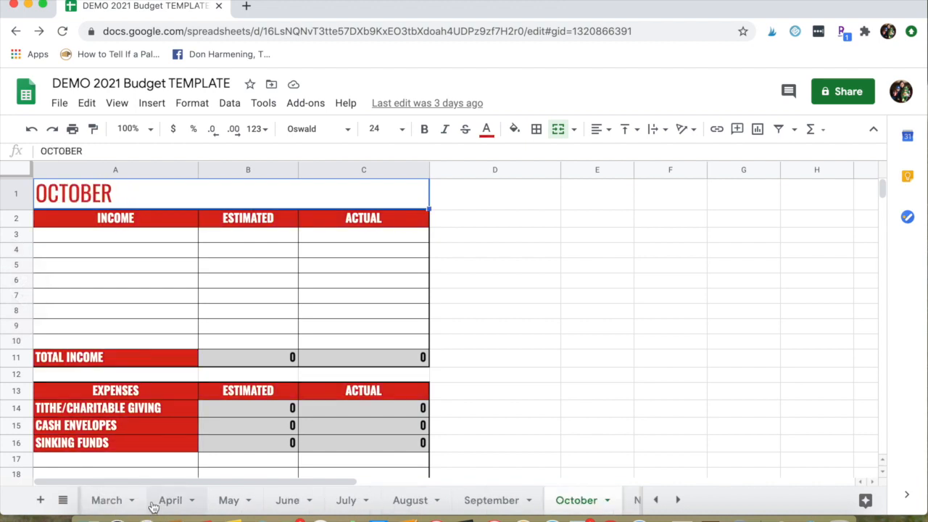
pyautogui.hscroll(-3, 153, 506)
pyautogui.click(123, 501)
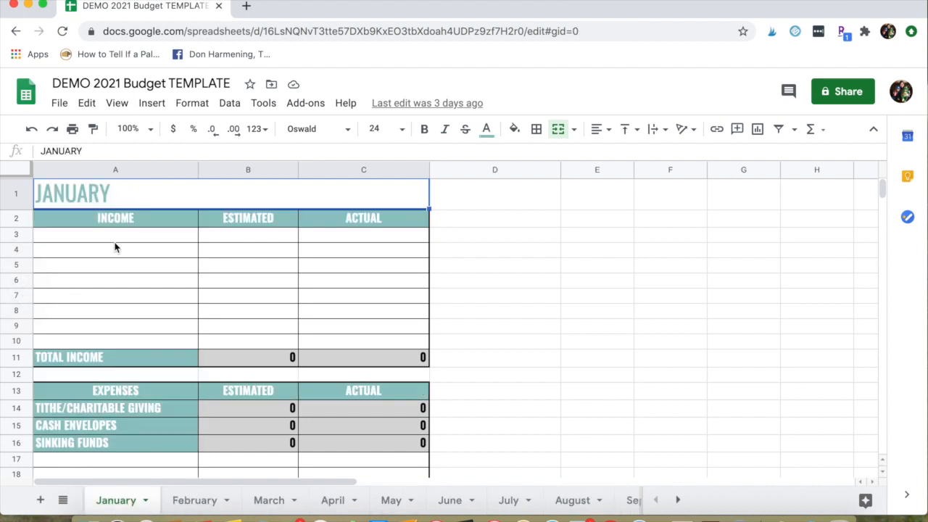
# Overwrite the estimated Total Expenses formula on the January sheet with "lkjh", and undo that entry.
pyautogui.click(150, 240)
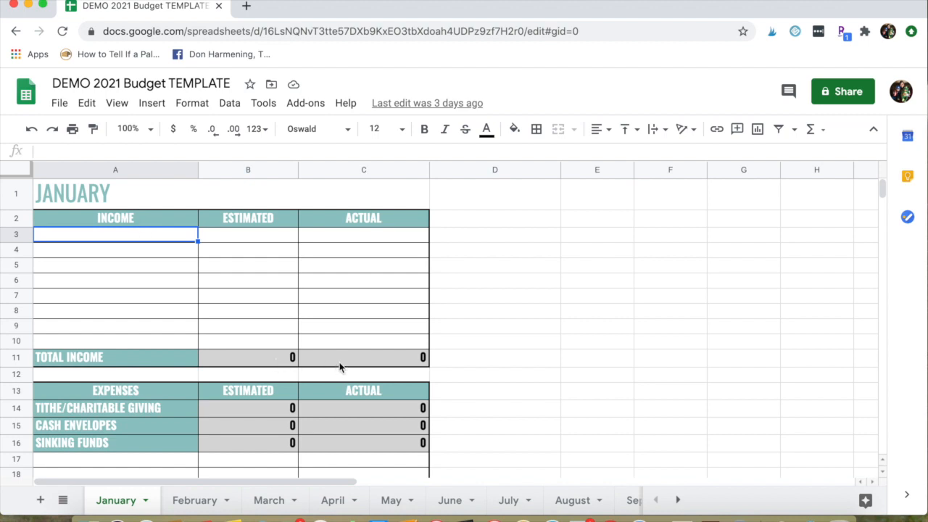
pyautogui.scroll(-3, 280, 451)
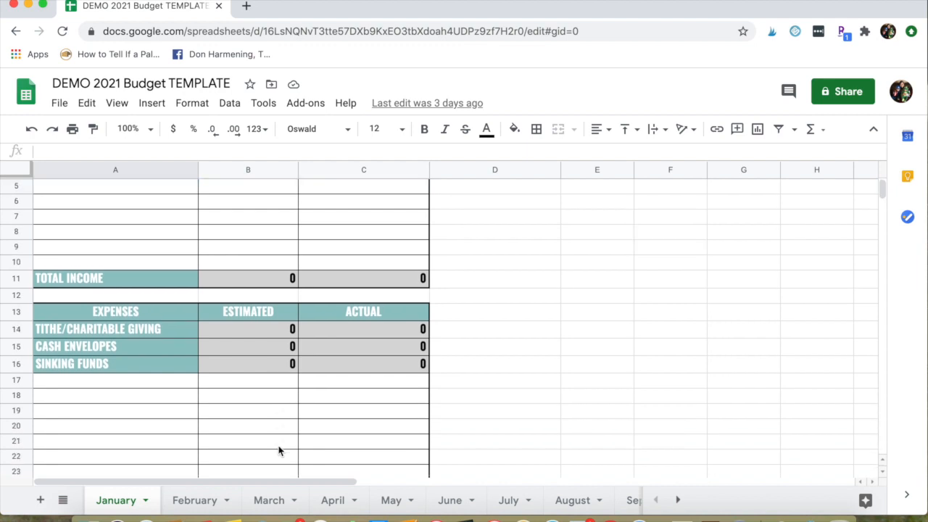
pyautogui.scroll(-15, 280, 451)
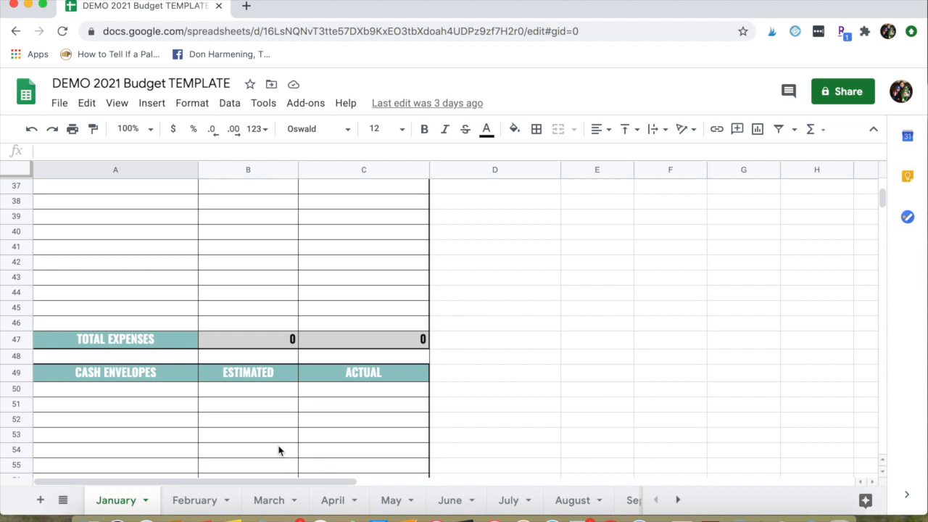
pyautogui.click(274, 340)
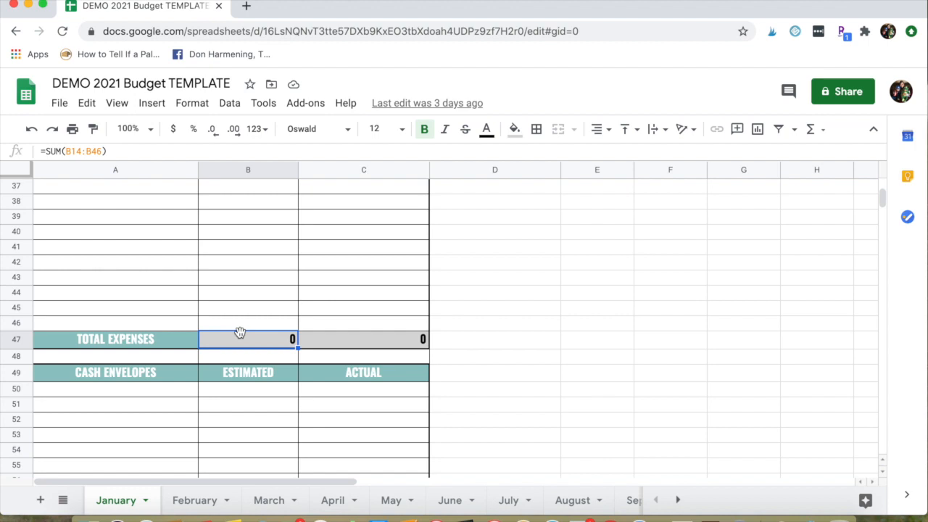
pyautogui.write('lkjh')
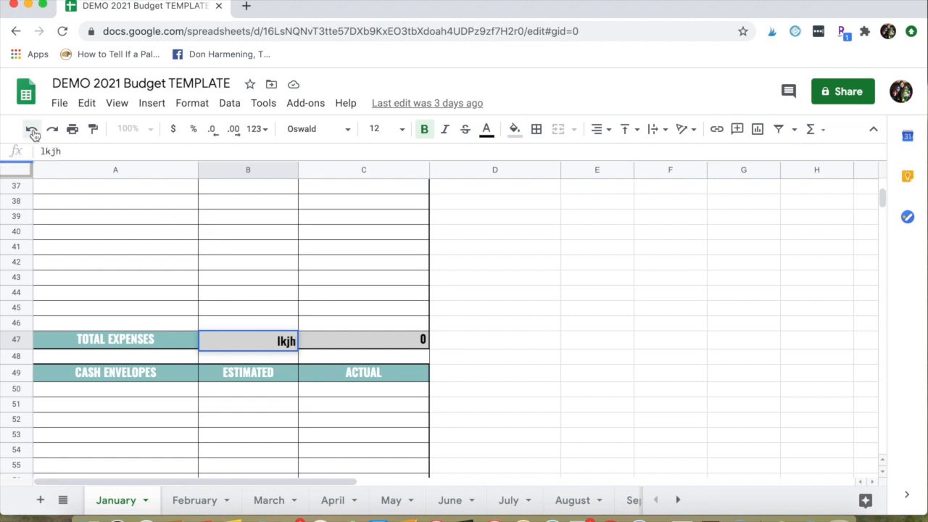
pyautogui.click(229, 274)
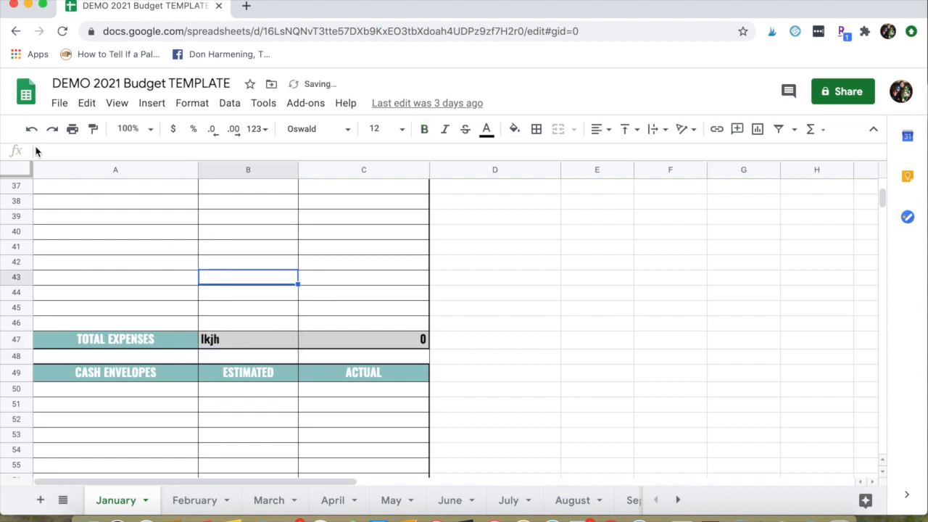
pyautogui.click(32, 130)
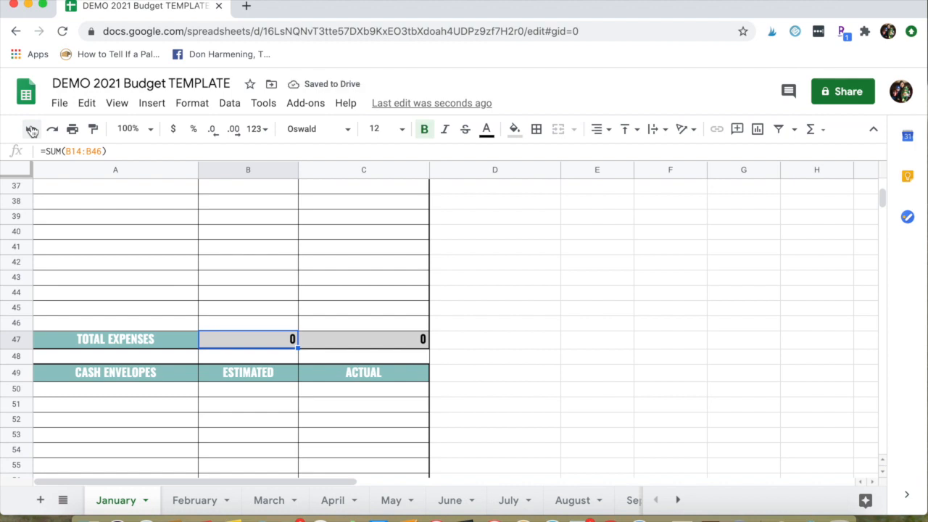
pyautogui.click(246, 266)
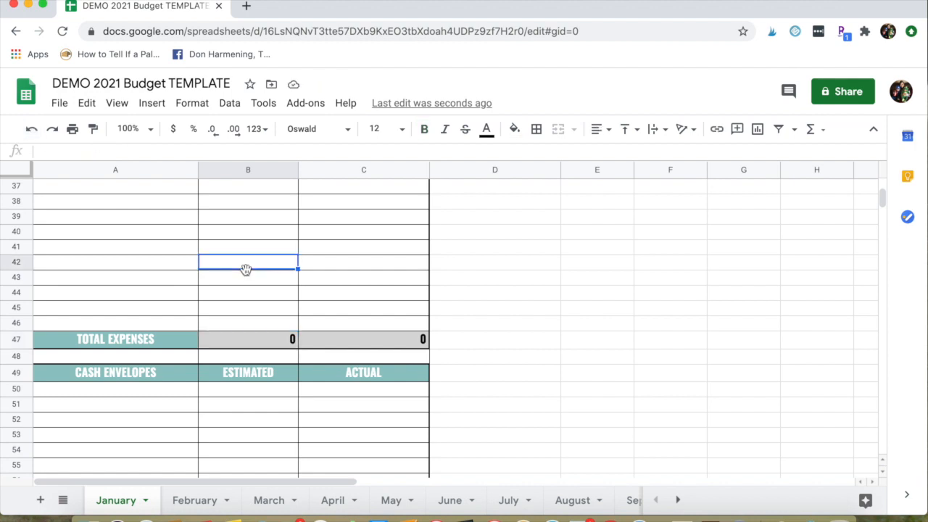
# Enter the first earner's name in row 3 of January's income table, with 1000 estimated and 1000 actual.
pyautogui.scroll(3, 259, 282)
pyautogui.scroll(7, 260, 282)
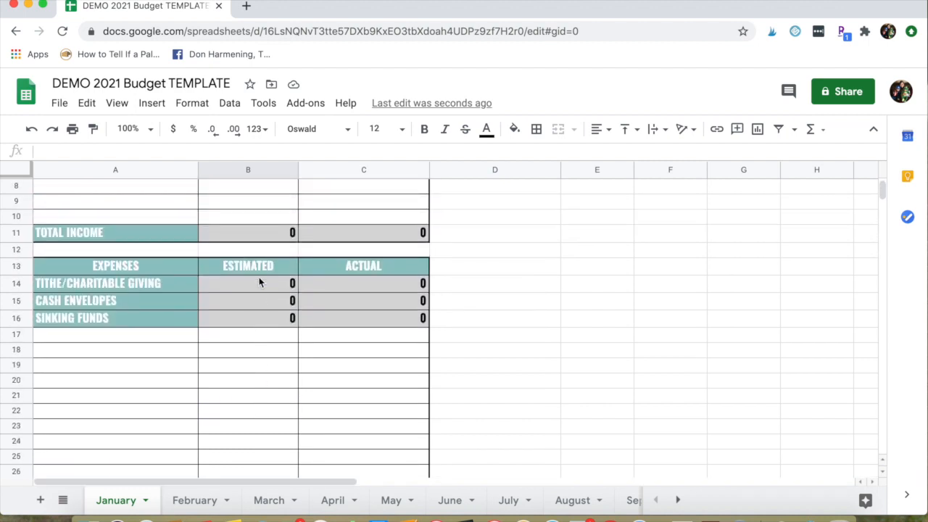
pyautogui.scroll(4, 259, 282)
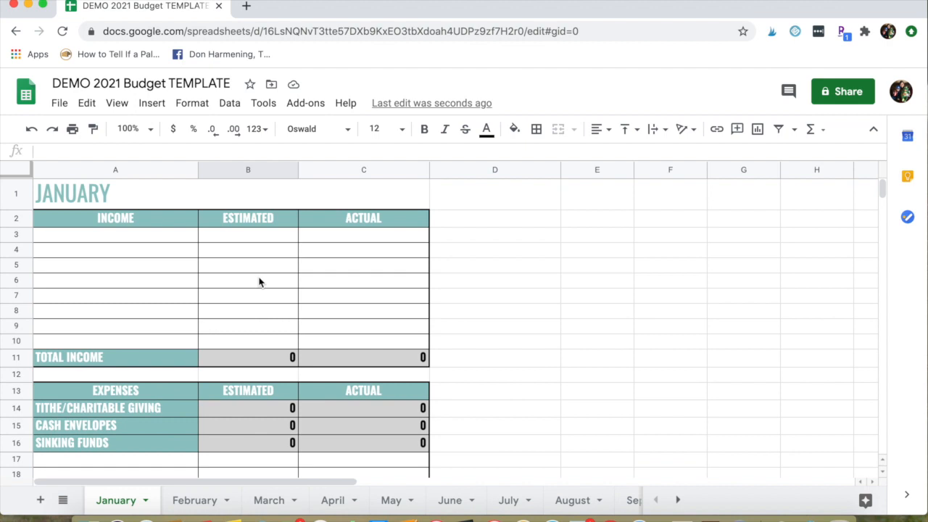
pyautogui.click(148, 241)
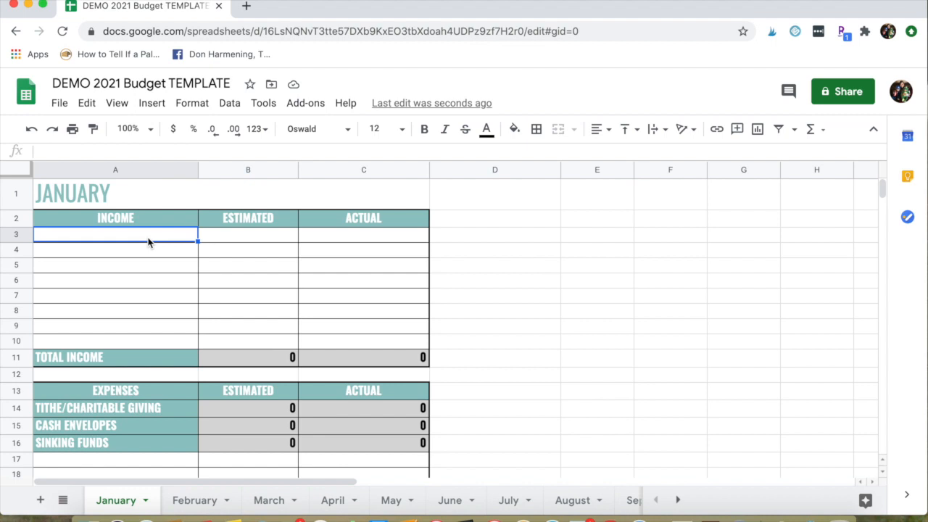
pyautogui.write('frank')
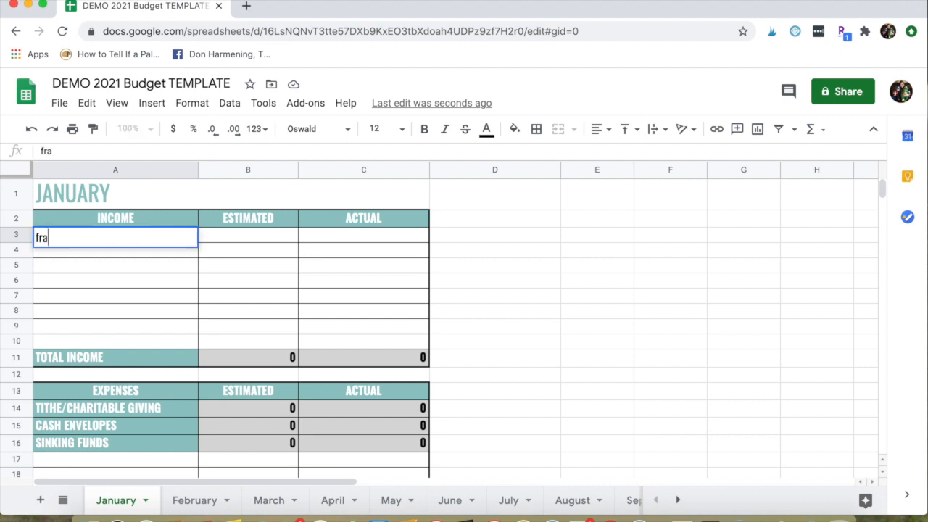
pyautogui.click(263, 245)
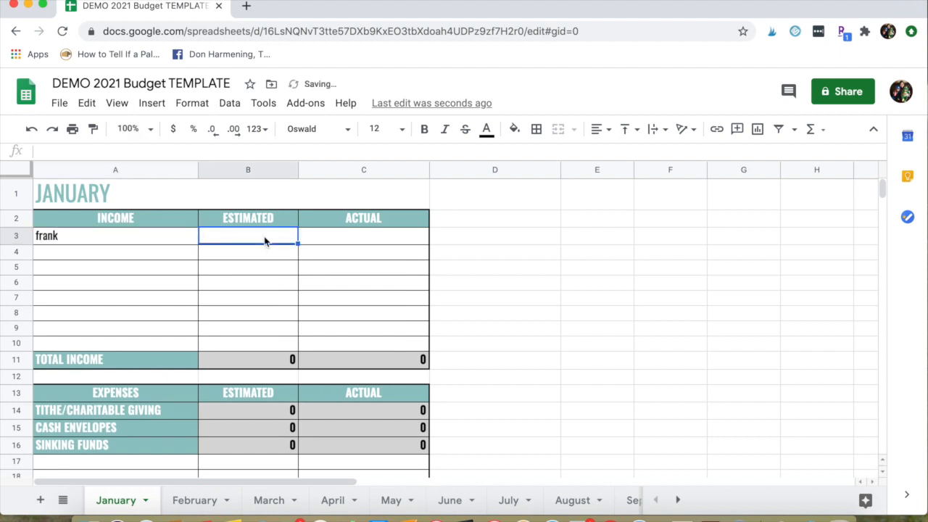
pyautogui.write('1000')
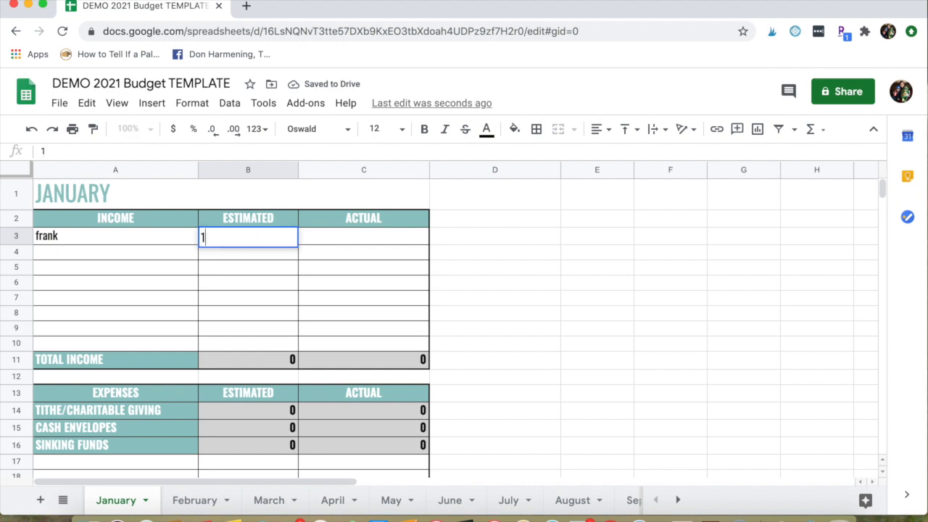
pyautogui.click(375, 243)
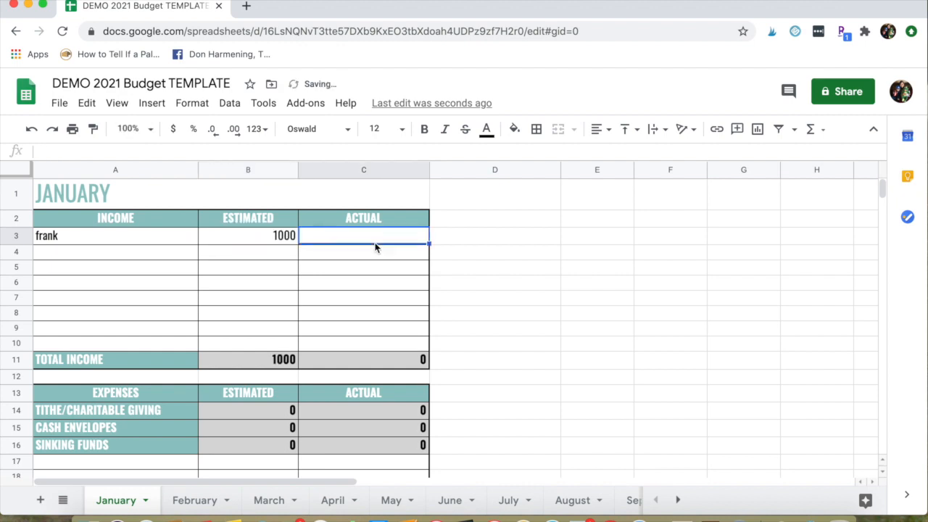
pyautogui.write('1000')
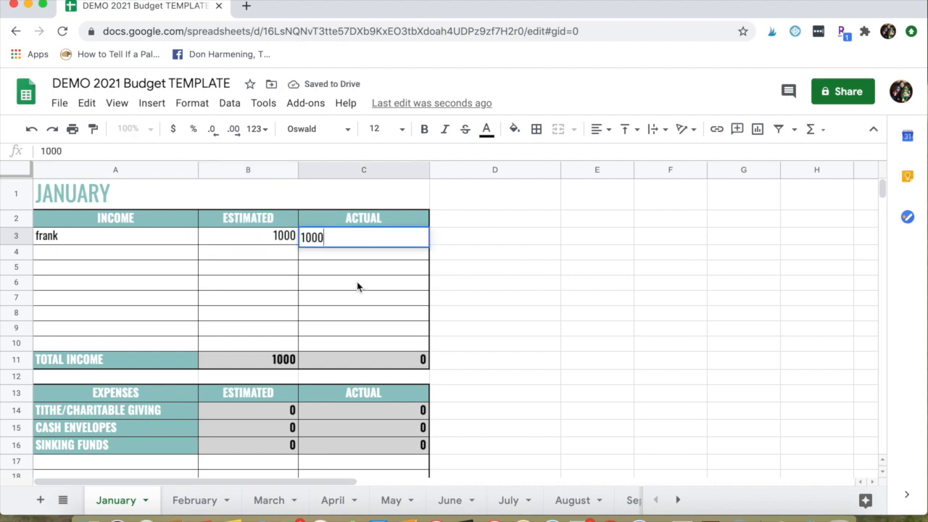
pyautogui.click(359, 283)
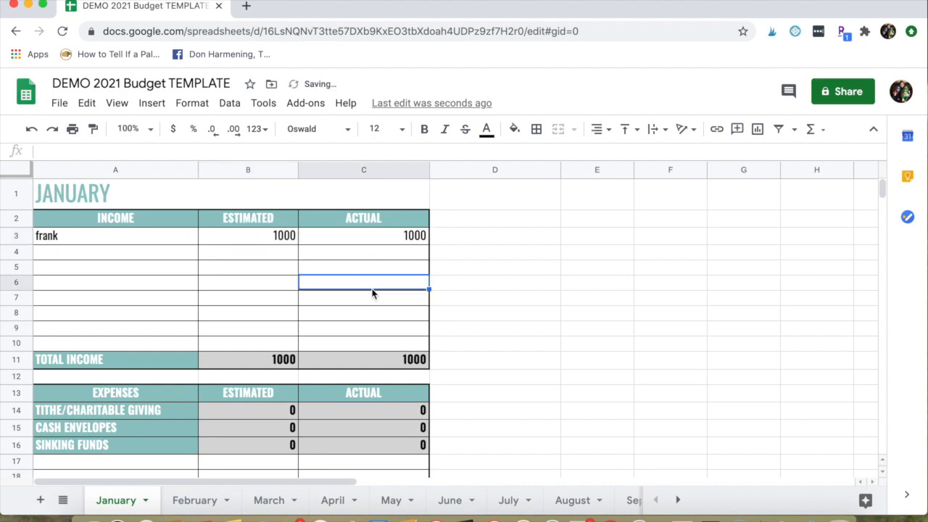
# Add the second earner's name in row 4 of the income table, with 1000 estimated and 1000 actual.
pyautogui.click(73, 258)
pyautogui.write('sue')
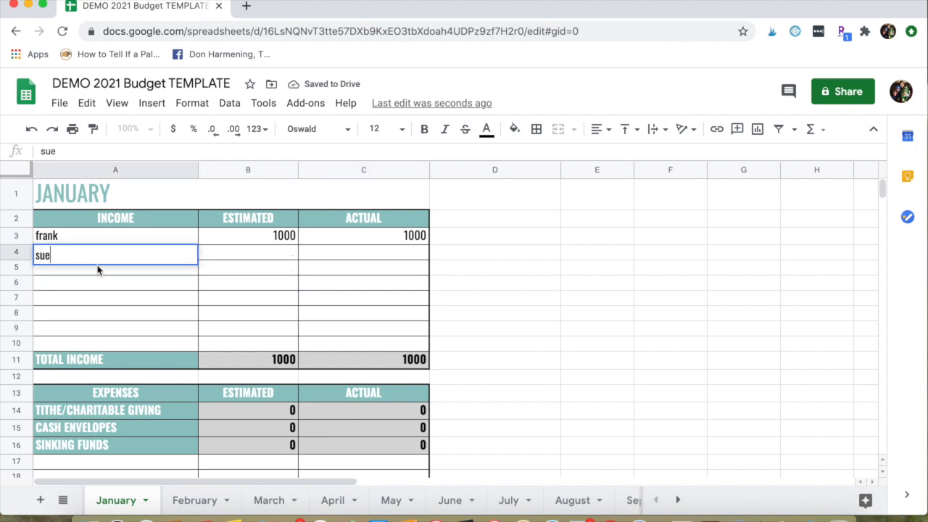
pyautogui.click(243, 261)
pyautogui.write('5')
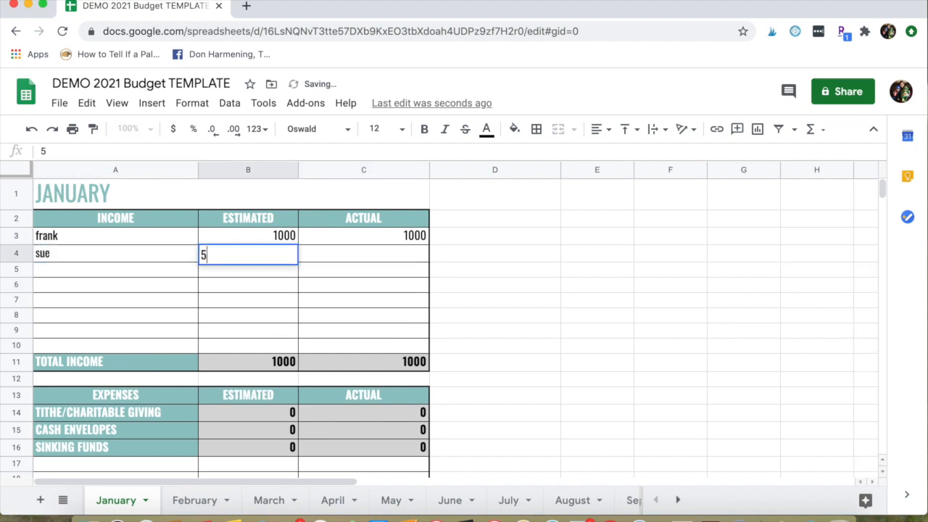
pyautogui.press('BackSpace')
pyautogui.write('1000')
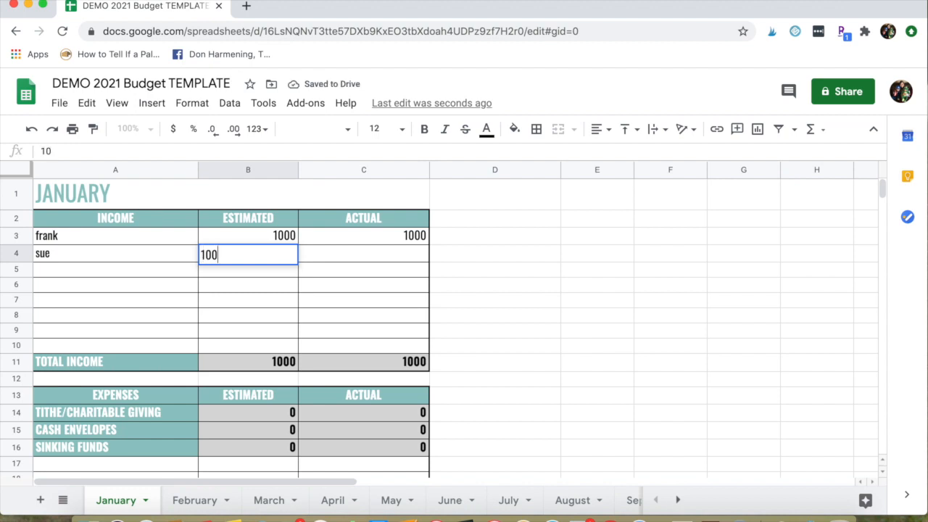
pyautogui.press('Tab')
pyautogui.write('1000')
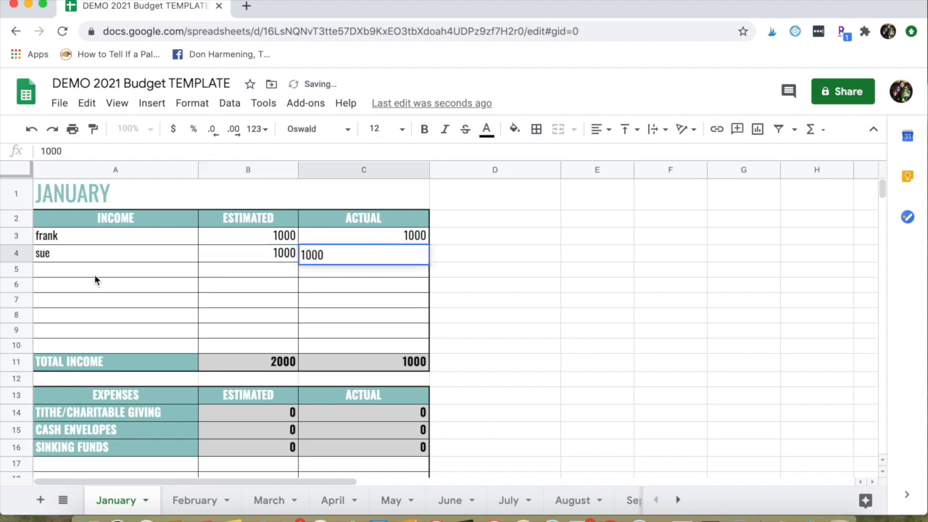
# Add the first earner's side job in row 5 of the income table, with 200 estimated and 200 actual.
pyautogui.click(95, 278)
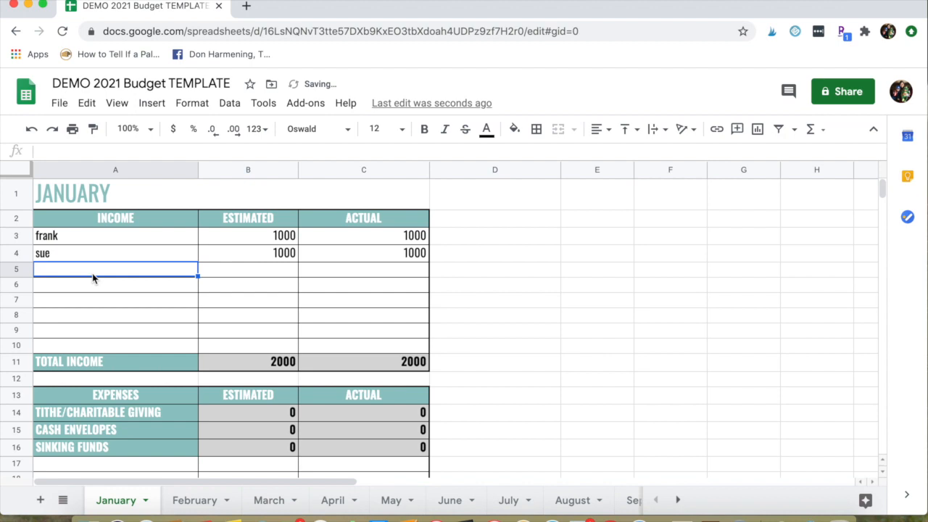
pyautogui.write('frank si')
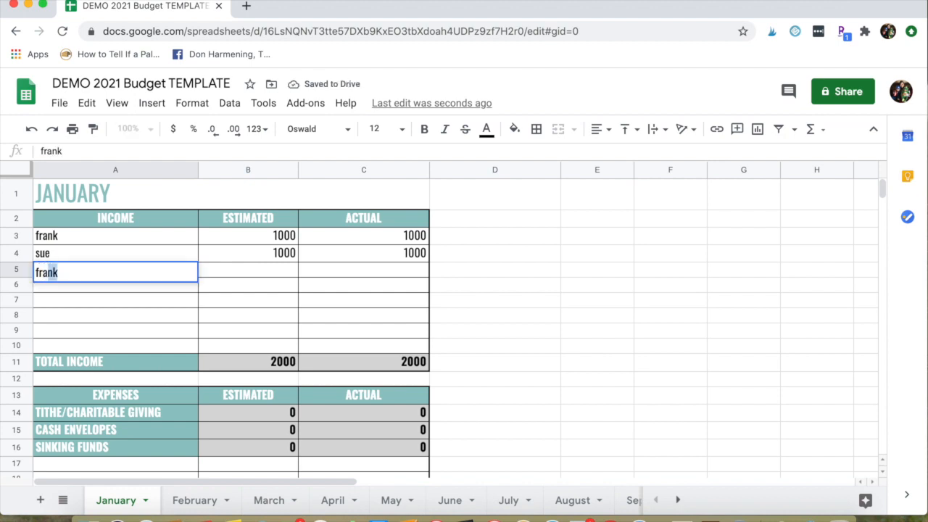
pyautogui.write('de')
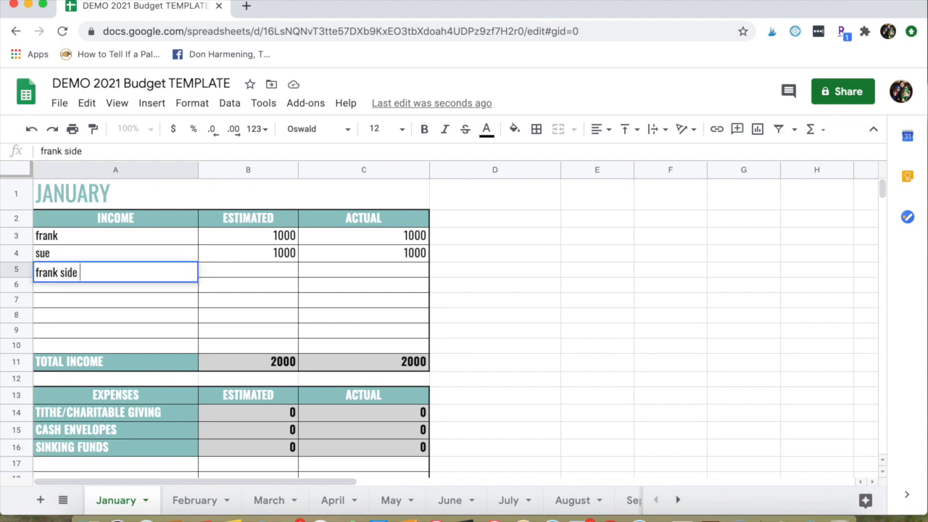
pyautogui.write(' job')
pyautogui.click(251, 268)
pyautogui.write('200')
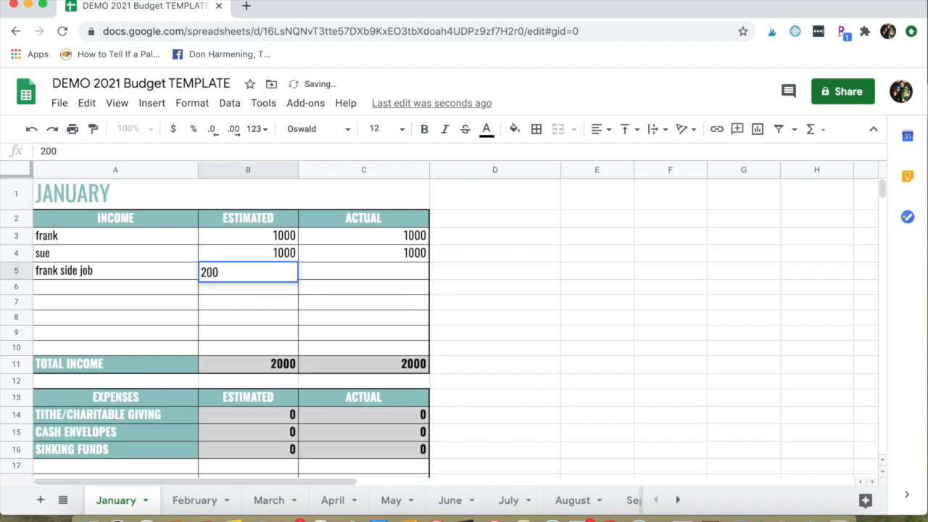
pyautogui.press('Tab')
pyautogui.write('200')
# Add the second earner's side job in row 6 of the income table, with 300 estimated and 300 actual.
pyautogui.click(149, 292)
pyautogui.write('sue side job')
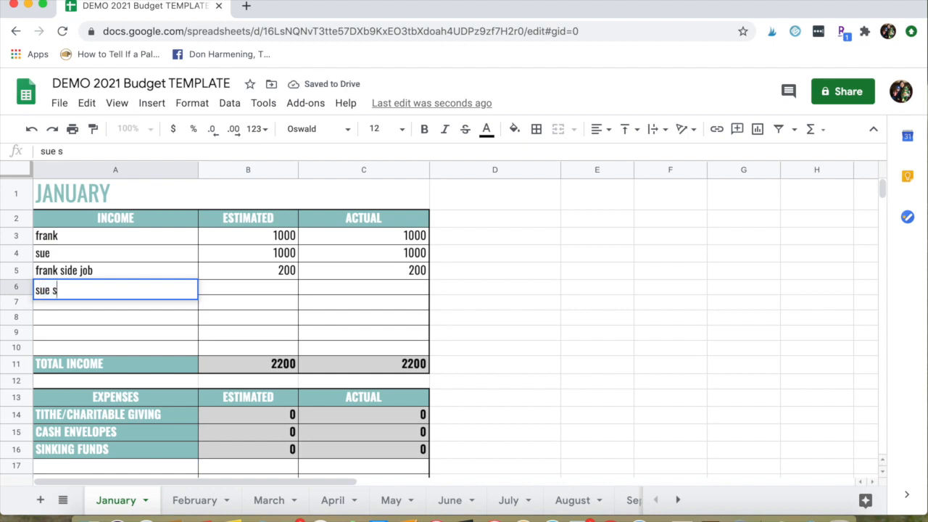
pyautogui.click(262, 292)
pyautogui.write('300')
pyautogui.press('Tab')
pyautogui.write('300')
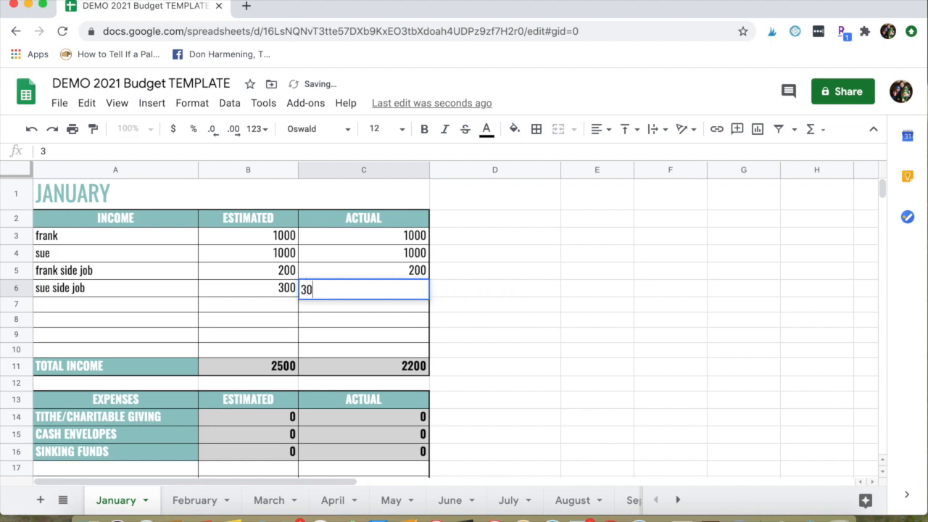
pyautogui.click(263, 325)
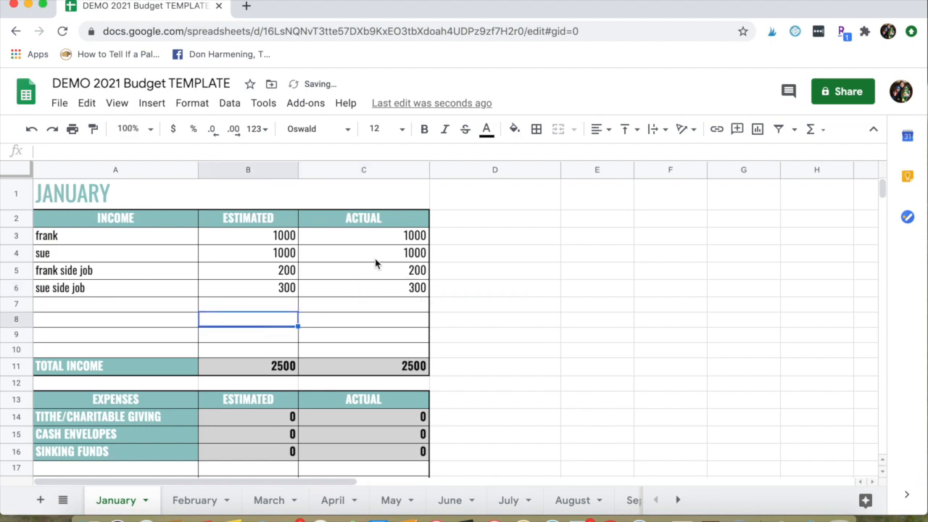
pyautogui.click(385, 292)
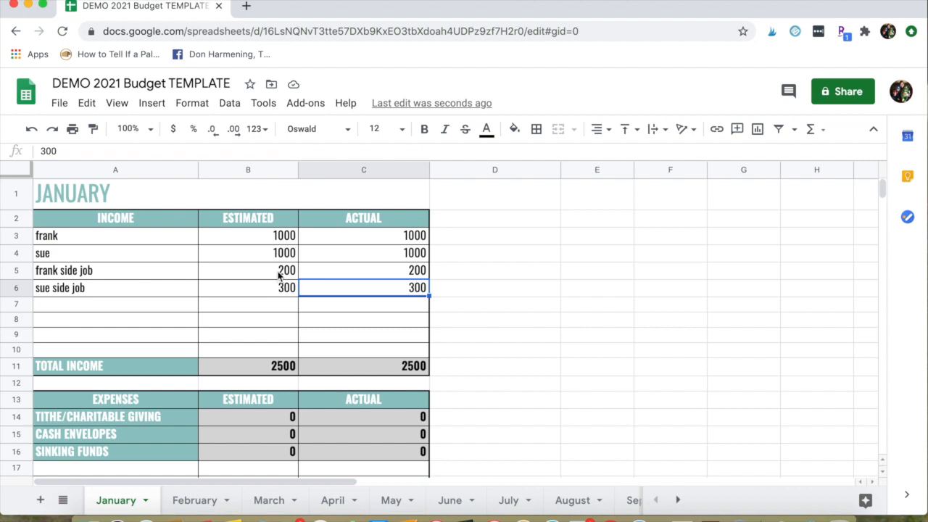
pyautogui.click(279, 275)
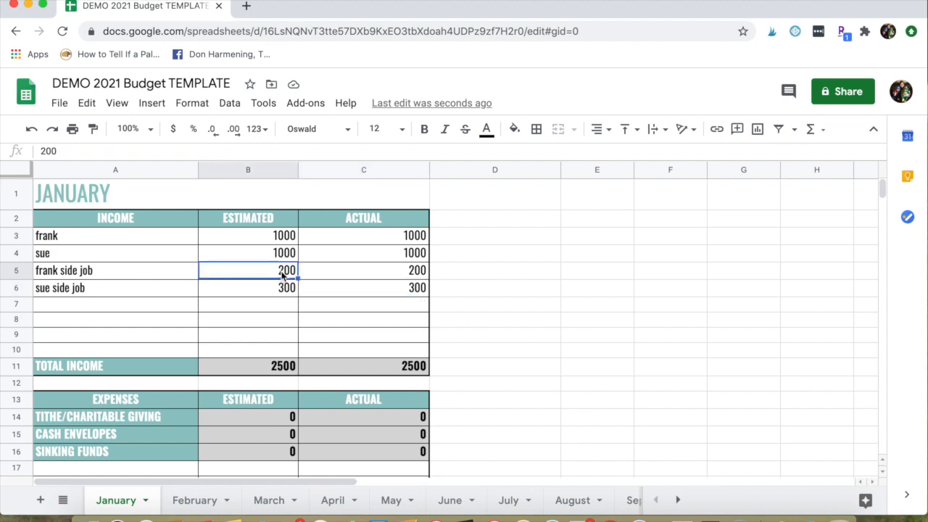
# List Mortgage and Insurance as the first two expenses in rows 17 and 18 of January's expenses table.
pyautogui.scroll(-1, 286, 280)
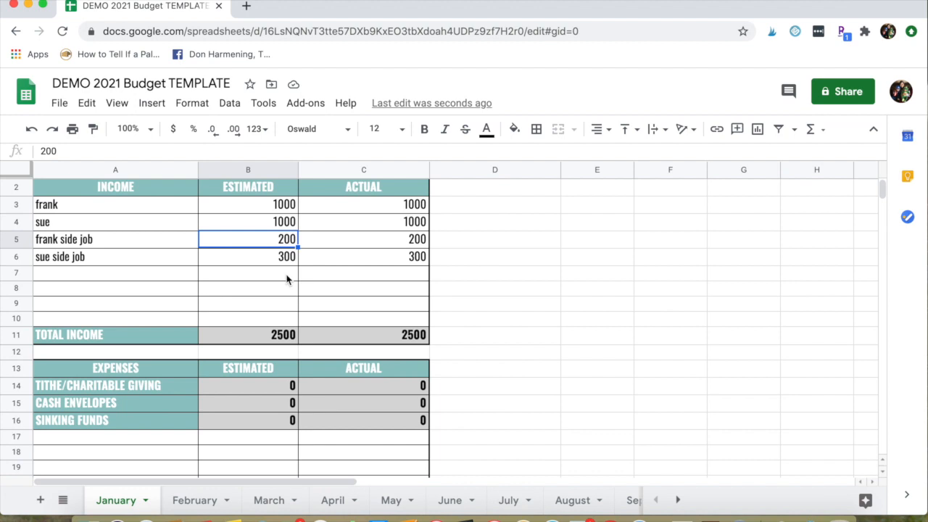
pyautogui.scroll(-3, 286, 280)
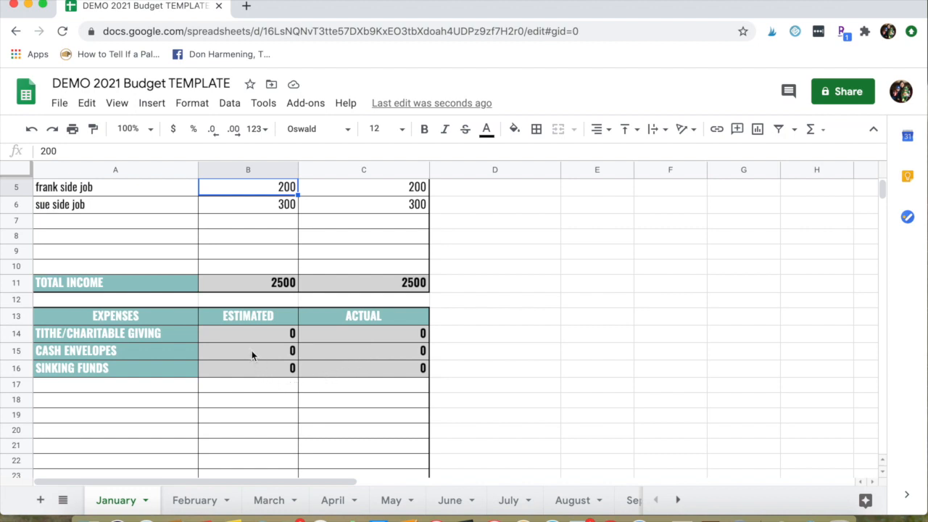
pyautogui.click(138, 389)
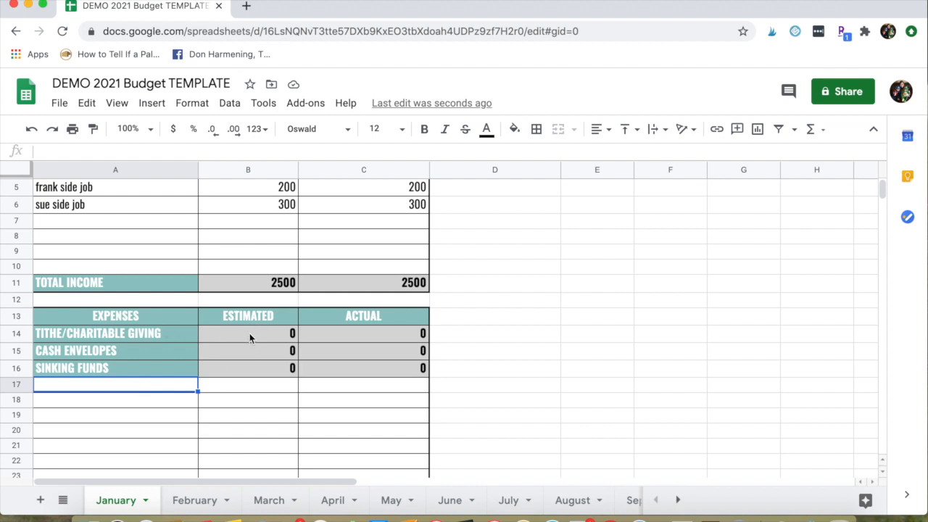
pyautogui.scroll(-1, 227, 366)
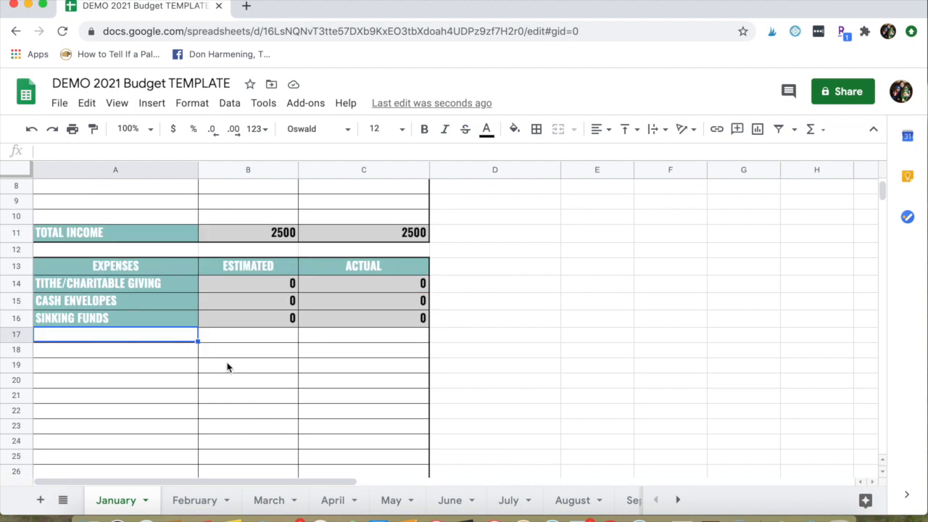
pyautogui.write('Mortgage')
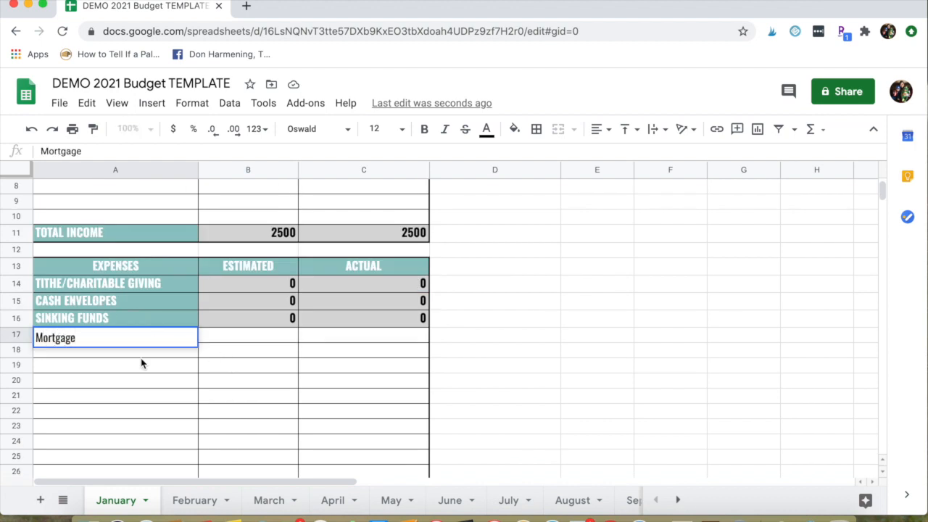
pyautogui.press('Return')
pyautogui.write('Ins')
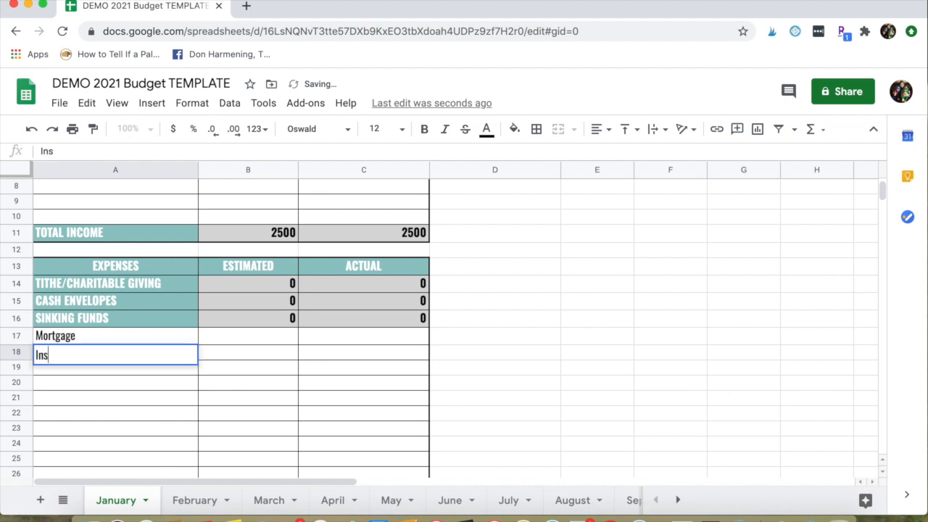
pyautogui.write('urance')
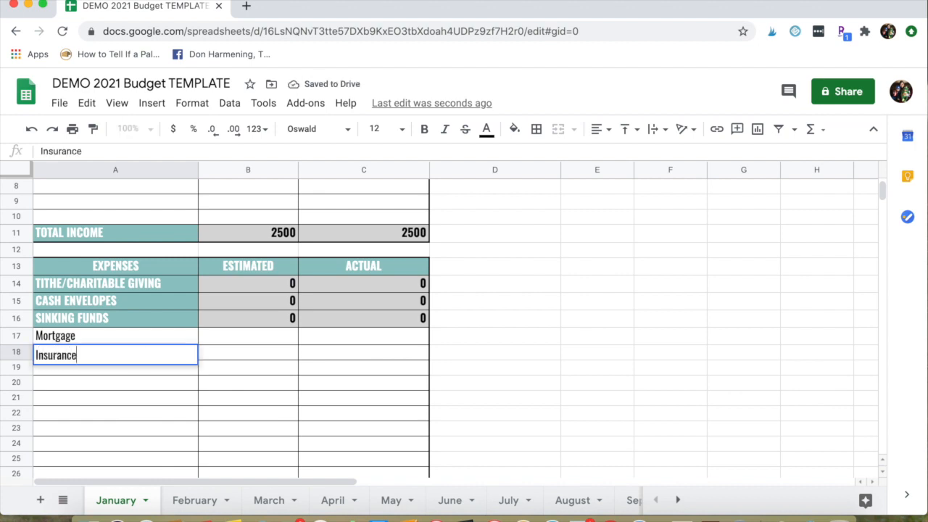
pyautogui.press('Return')
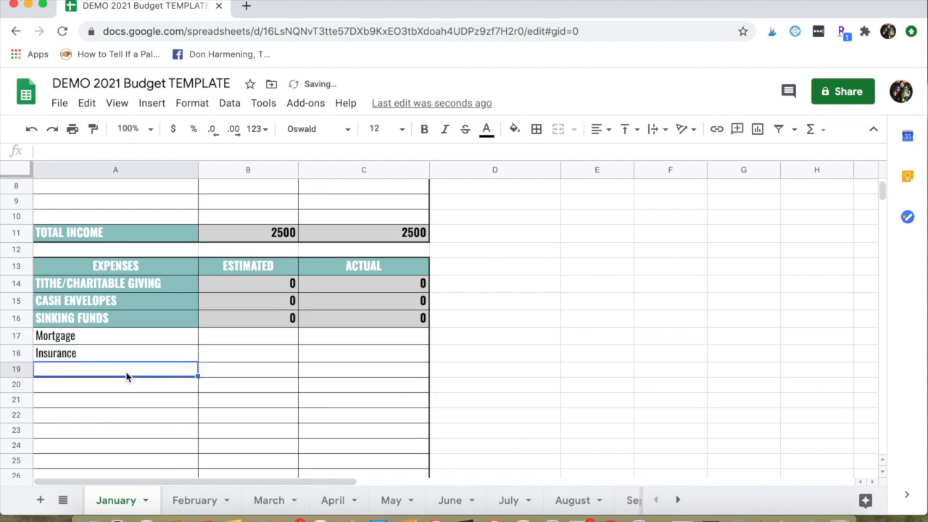
# Add Electric, Netflix, Retirement and Savings to the expenses table in rows 19 to 22.
pyautogui.write('Electric')
pyautogui.press('Return')
pyautogui.write('Netflix')
pyautogui.press('Return')
pyautogui.write('Retirement')
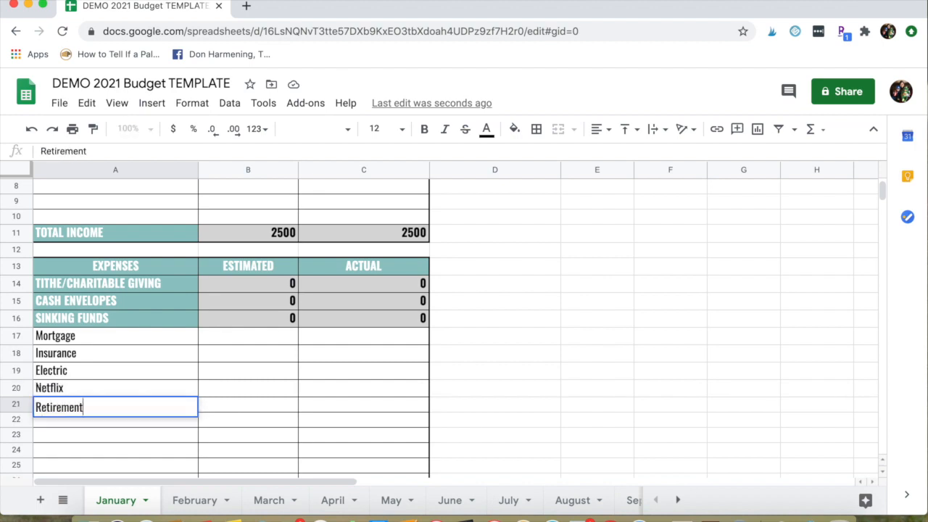
pyautogui.press('Return')
pyautogui.write('Savings')
pyautogui.press('Return')
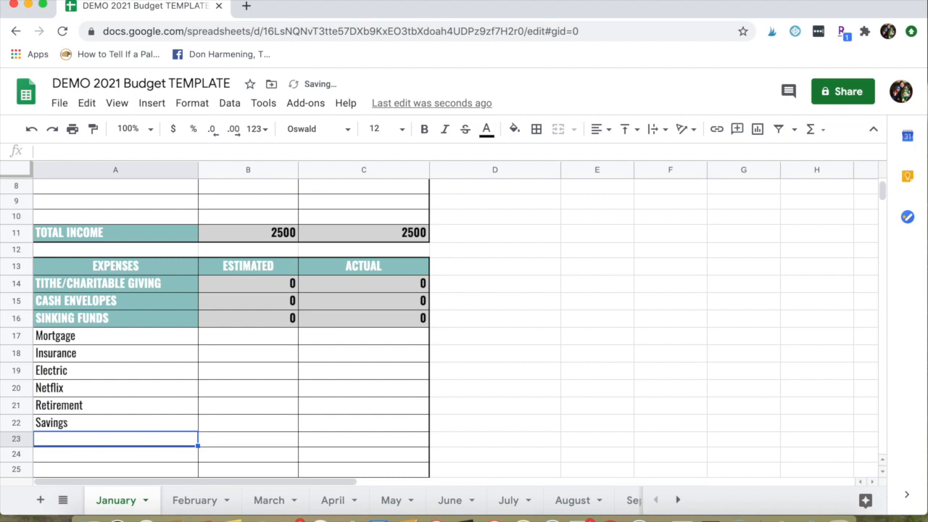
# Enter estimated amounts of 500 for Mortgage, 100 for Insurance and 100 for Electric.
pyautogui.click(242, 345)
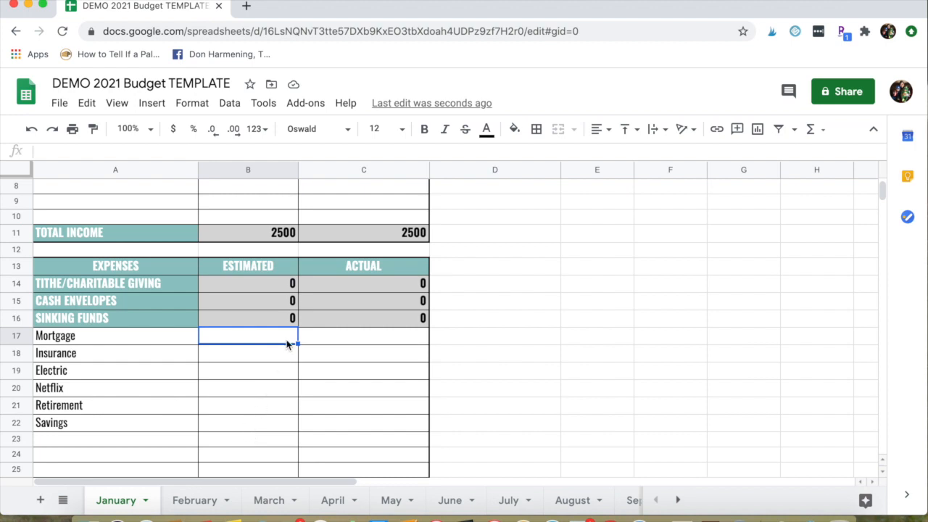
pyautogui.write('500')
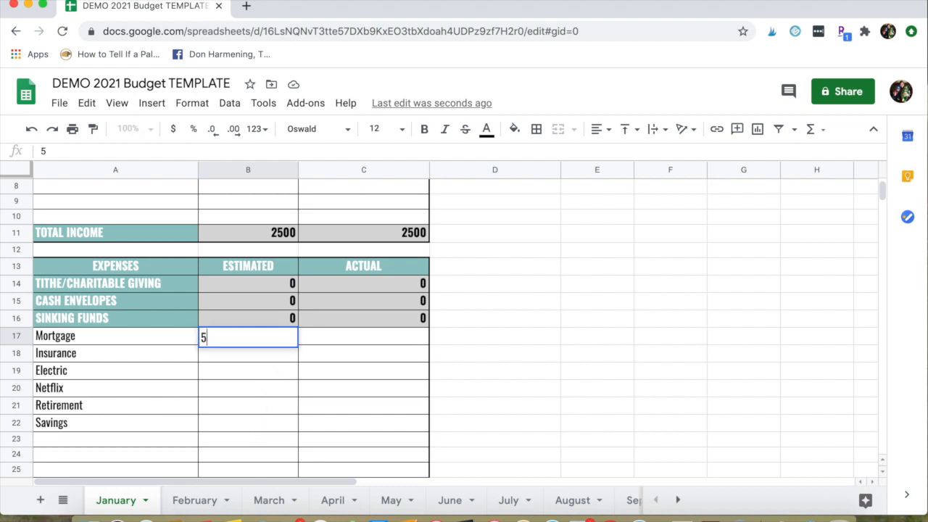
pyautogui.click(361, 338)
pyautogui.click(265, 355)
pyautogui.write('100')
pyautogui.click(273, 372)
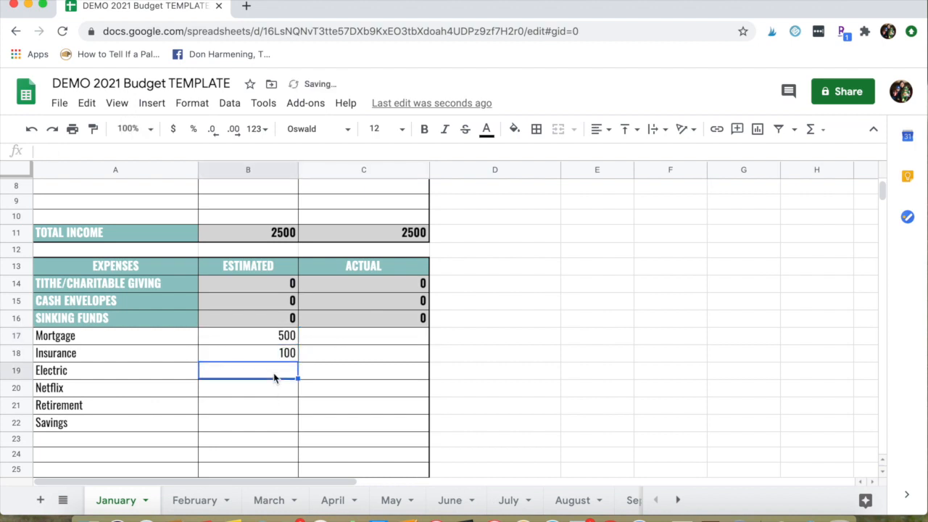
pyautogui.write('100')
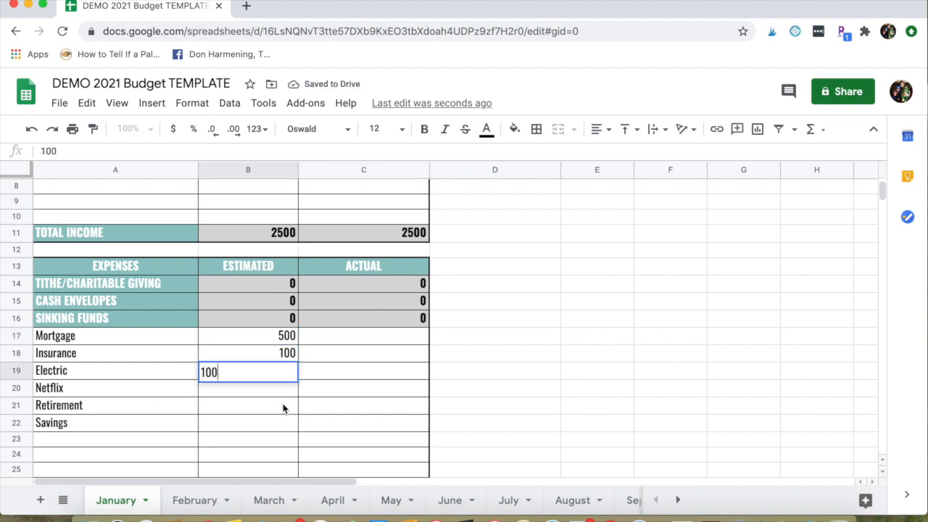
pyautogui.click(283, 407)
# Enter estimated amounts of 10 for Netflix, 200 for Retirement and 200 for Savings.
pyautogui.click(281, 396)
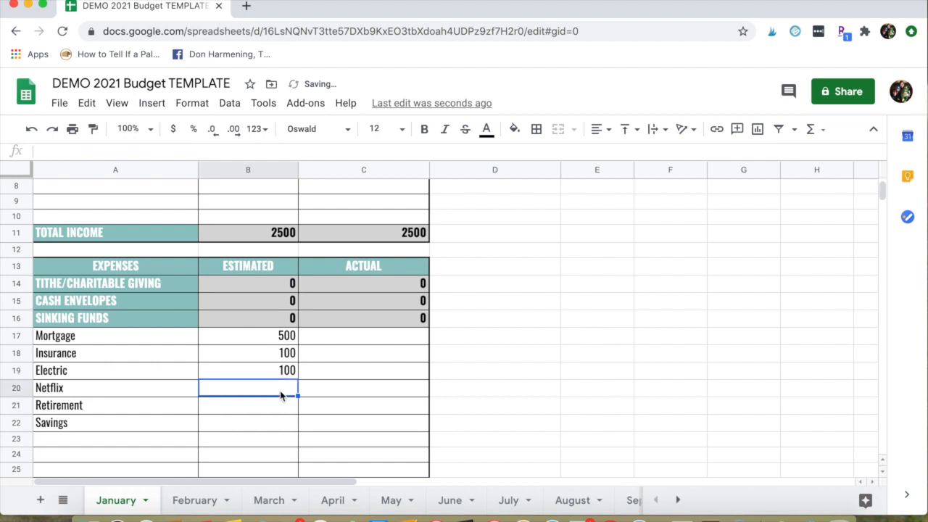
pyautogui.write('10')
pyautogui.click(280, 412)
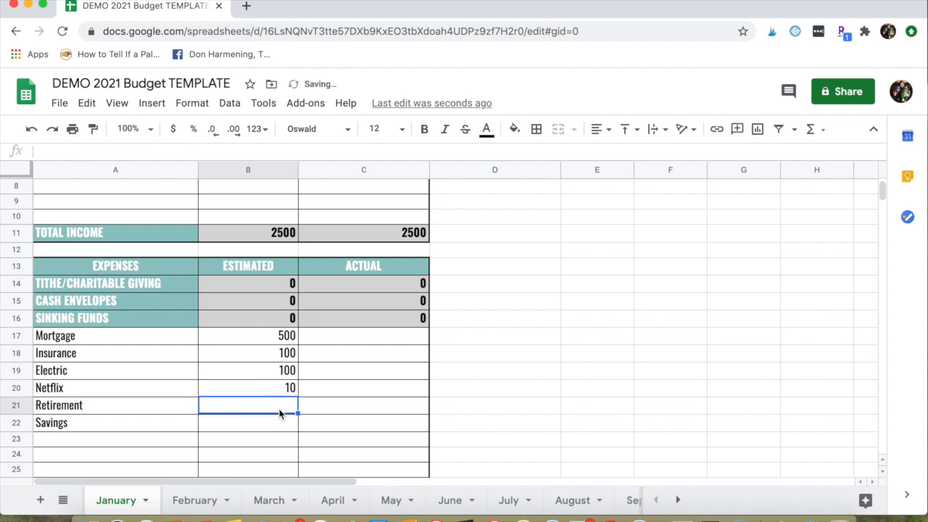
pyautogui.write('200')
pyautogui.click(283, 431)
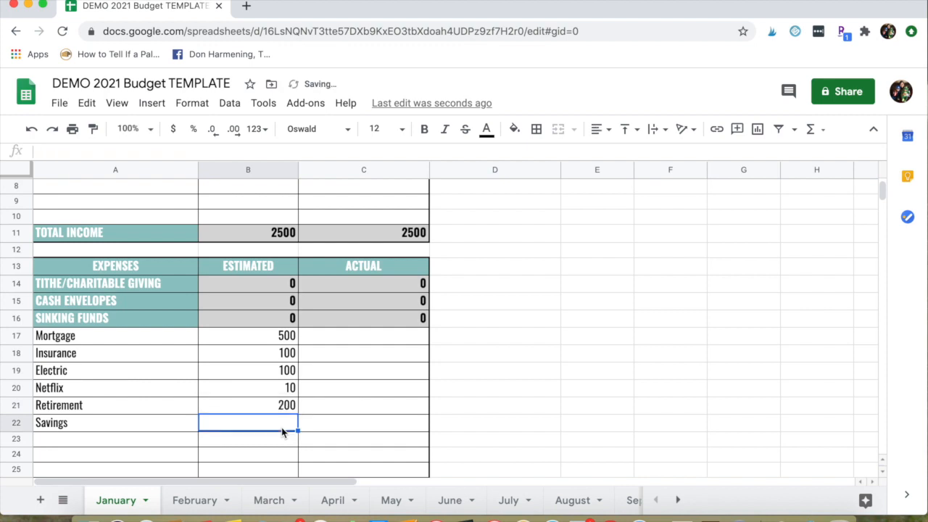
pyautogui.write('200')
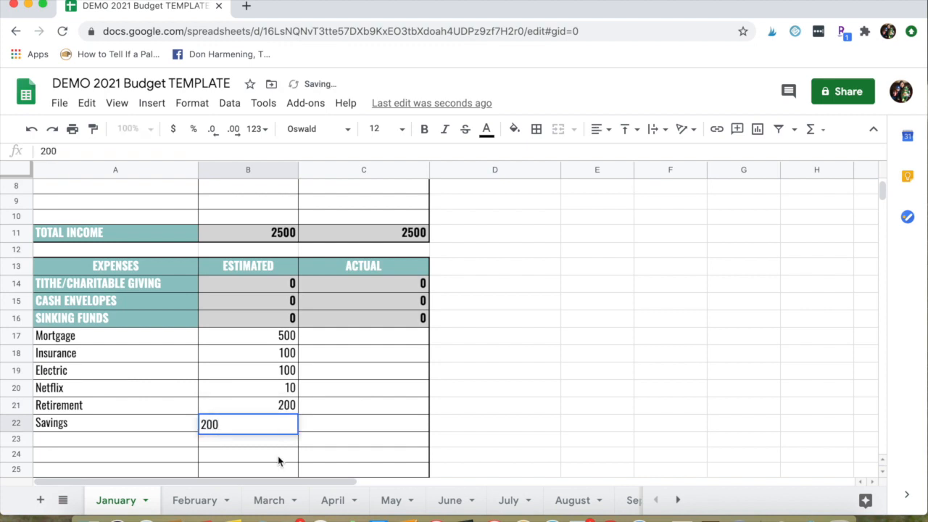
pyautogui.click(280, 457)
pyautogui.click(136, 442)
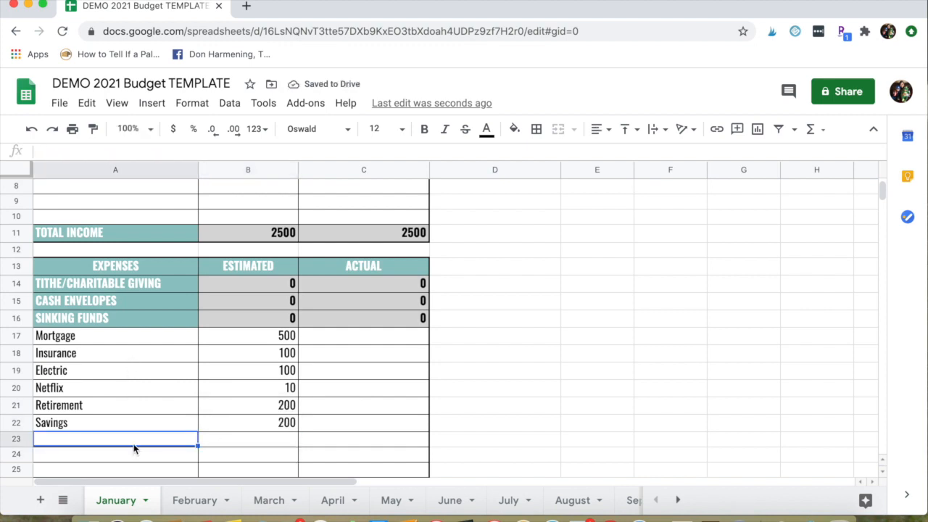
# Check the expense totals in row 47, and fill in actual amounts of 500 for Mortgage, 100 for Insurance and 95 for Electric.
pyautogui.scroll(-1, 146, 421)
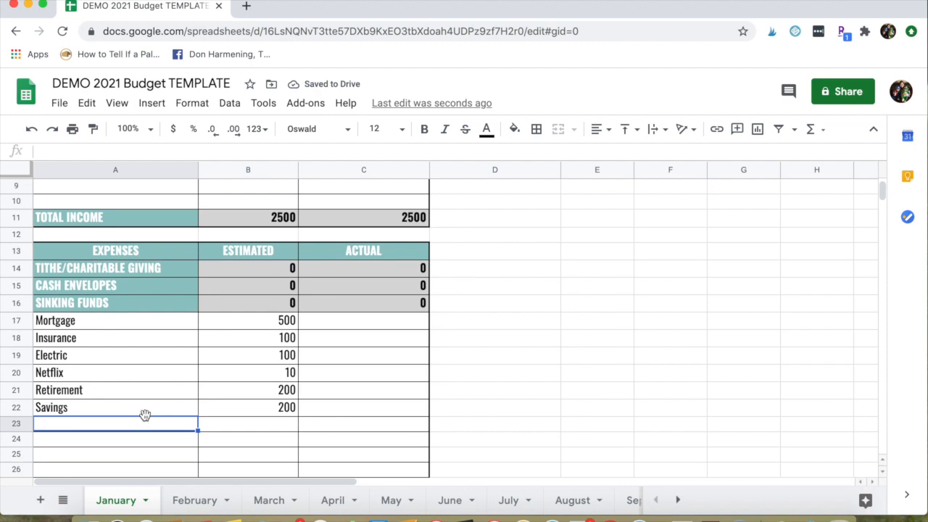
pyautogui.scroll(-3, 145, 417)
pyautogui.scroll(-7, 145, 420)
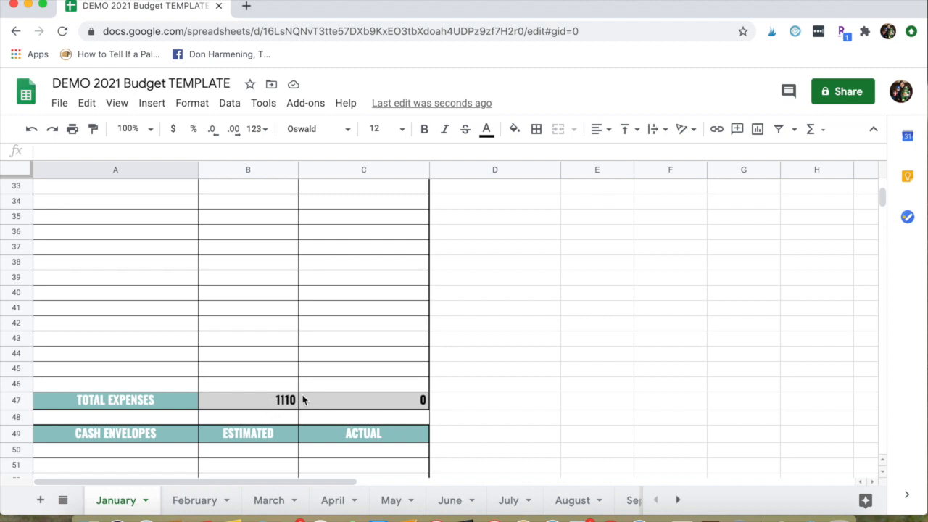
pyautogui.scroll(7, 311, 353)
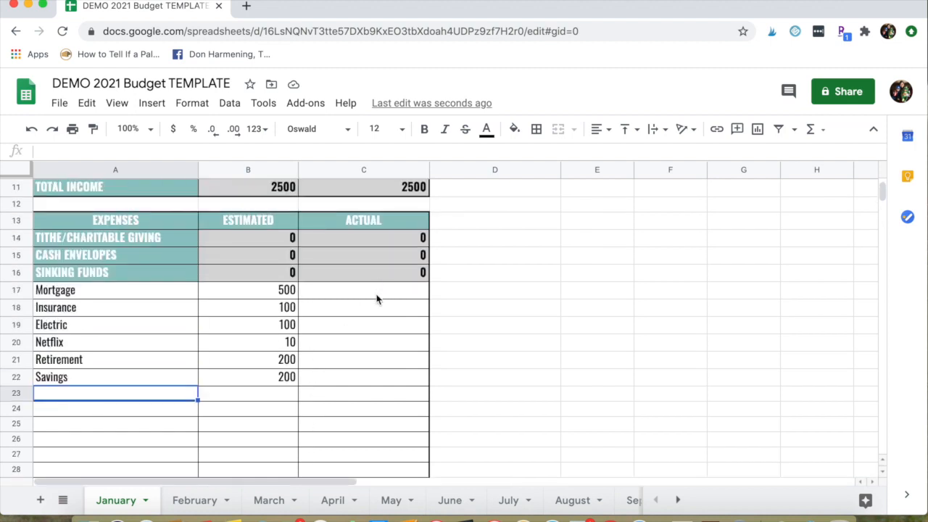
pyautogui.click(376, 298)
pyautogui.write('500')
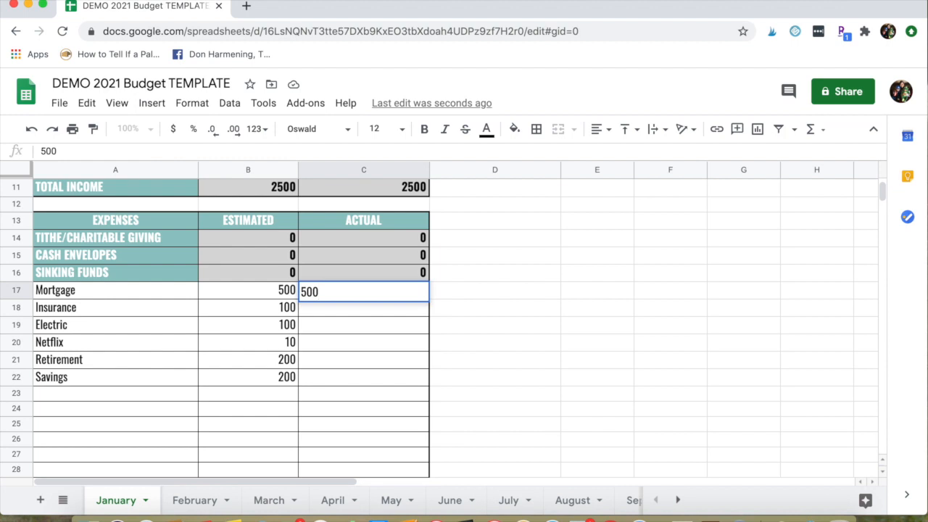
pyautogui.click(378, 309)
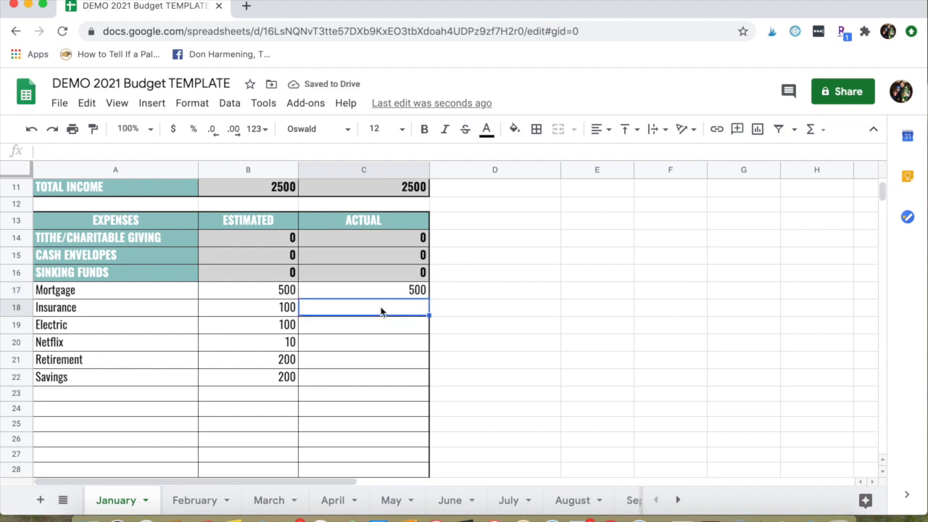
pyautogui.write('100')
pyautogui.click(388, 333)
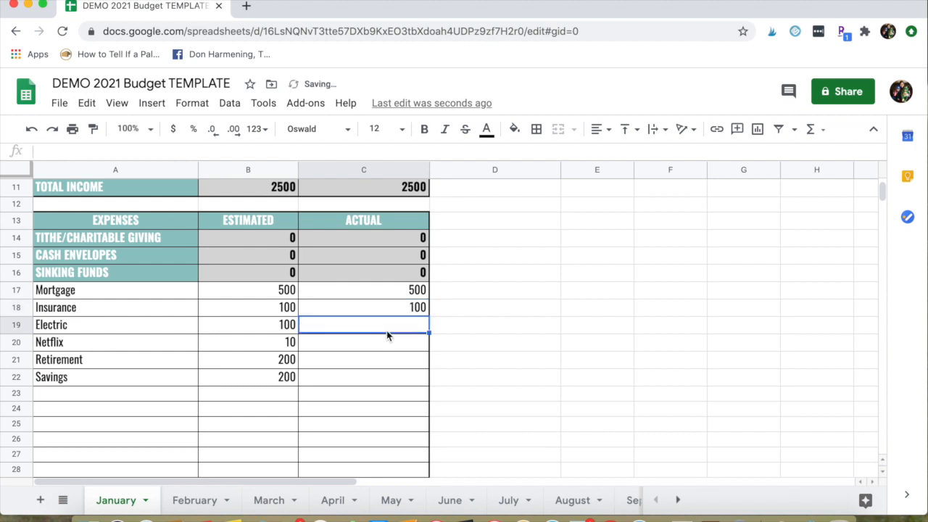
pyautogui.write('95')
# Enter actual amounts of 10 for Netflix, 200 for Retirement and 200 for Savings.
pyautogui.click(367, 347)
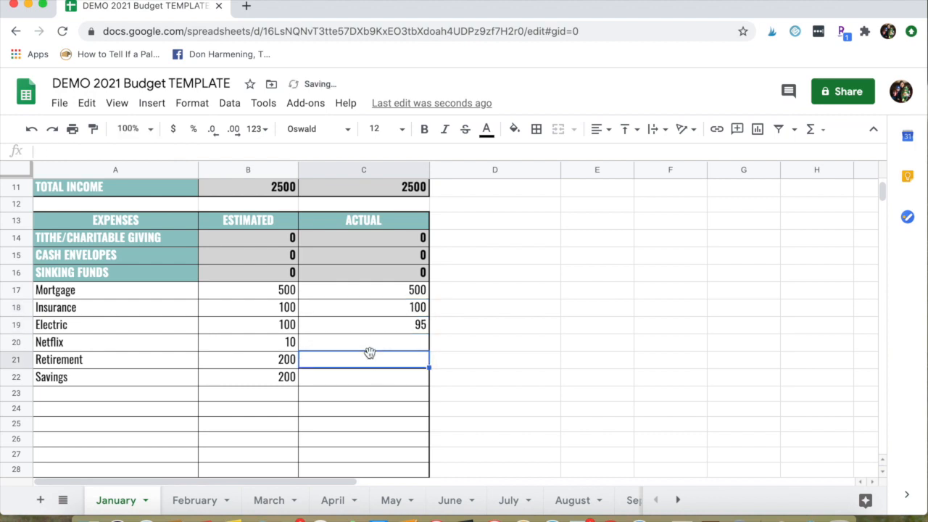
pyautogui.write('10')
pyautogui.click(370, 363)
pyautogui.write('200')
pyautogui.click(371, 379)
pyautogui.write('200')
pyautogui.click(366, 412)
# List Groceries, Personal Spending, Clothing and Gasoline in rows 50 to 53 of January's cash envelopes table.
pyautogui.scroll(-5, 360, 424)
pyautogui.scroll(-5, 360, 424)
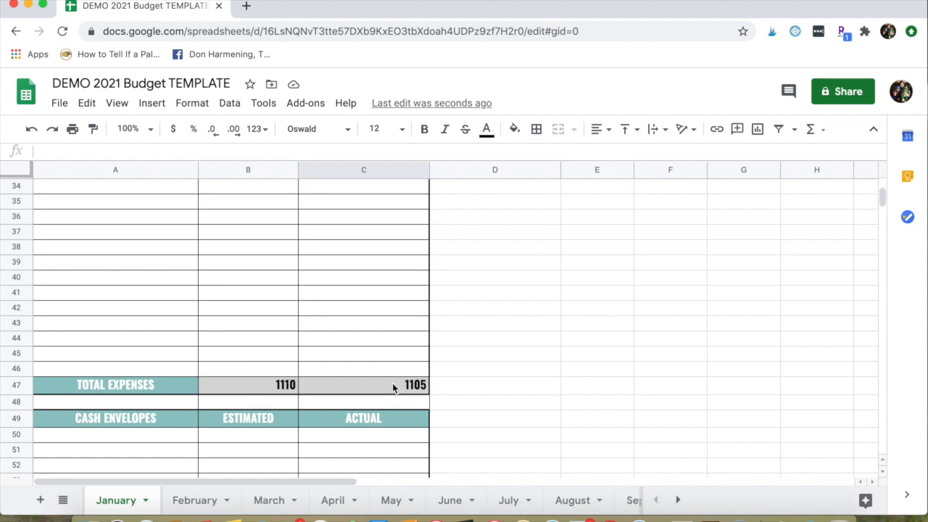
pyautogui.scroll(-3, 238, 375)
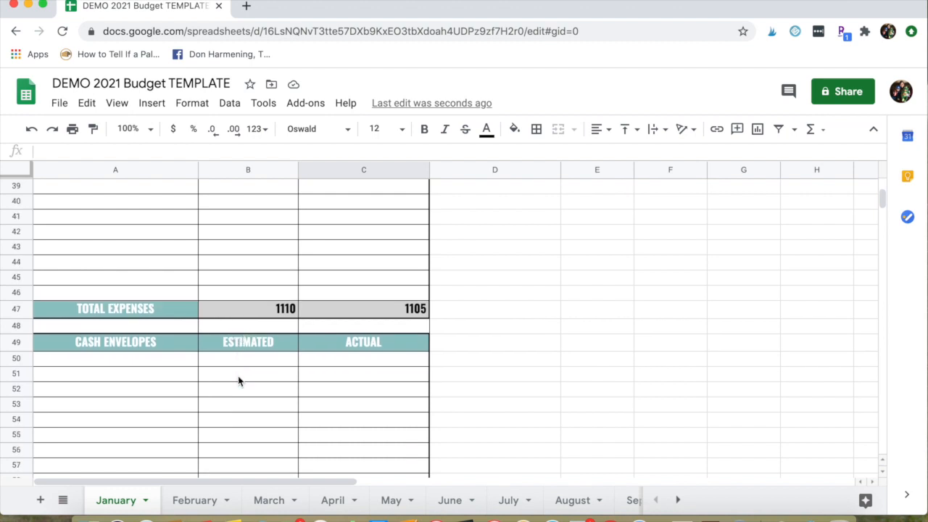
pyautogui.scroll(-2, 181, 385)
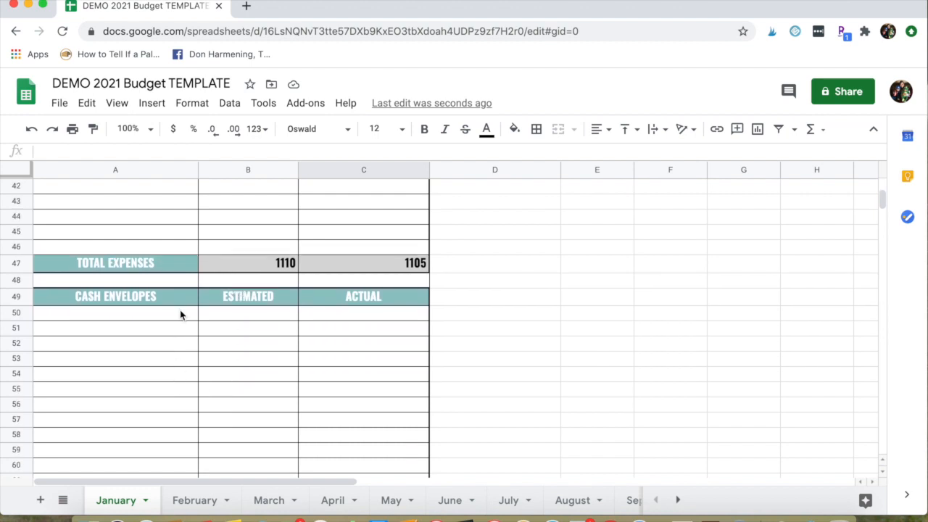
pyautogui.click(180, 316)
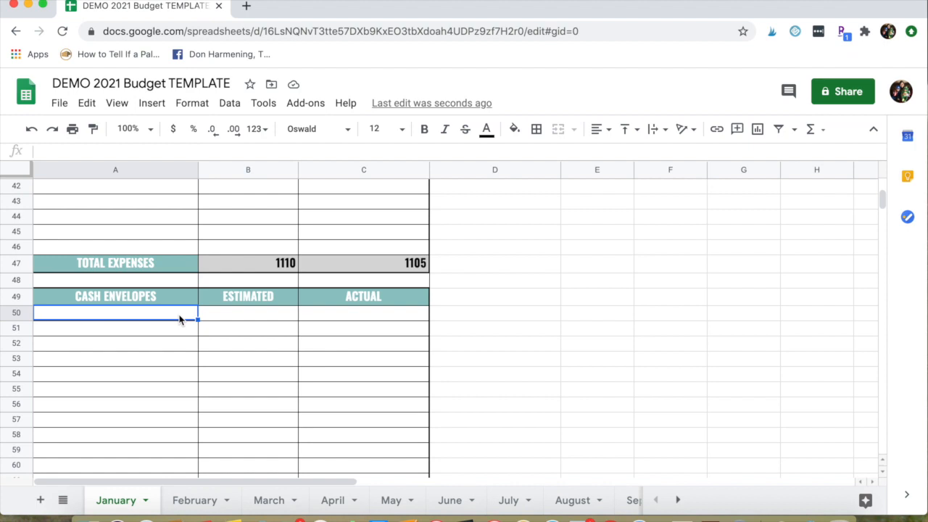
pyautogui.write('Groc')
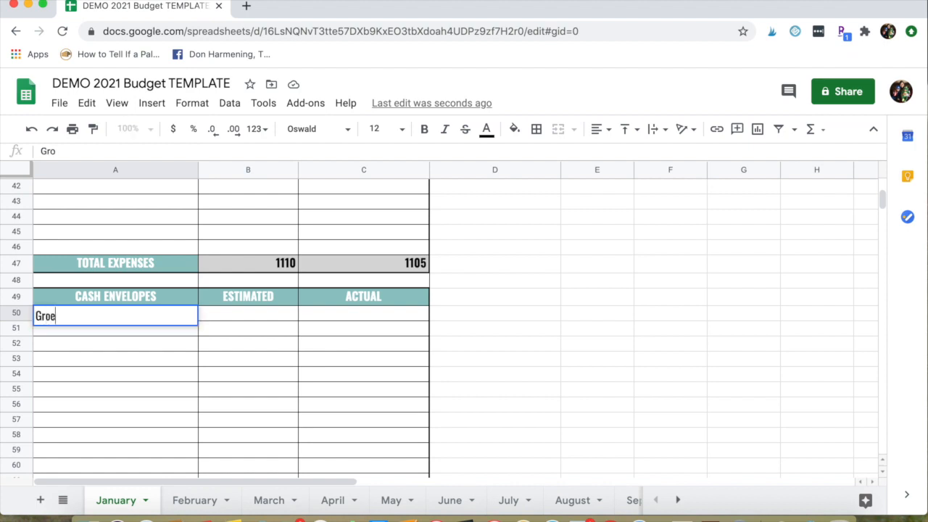
pyautogui.write('eries')
pyautogui.press('Return')
pyautogui.write('Personal Spending')
pyautogui.press('Return')
pyautogui.write('Clothing')
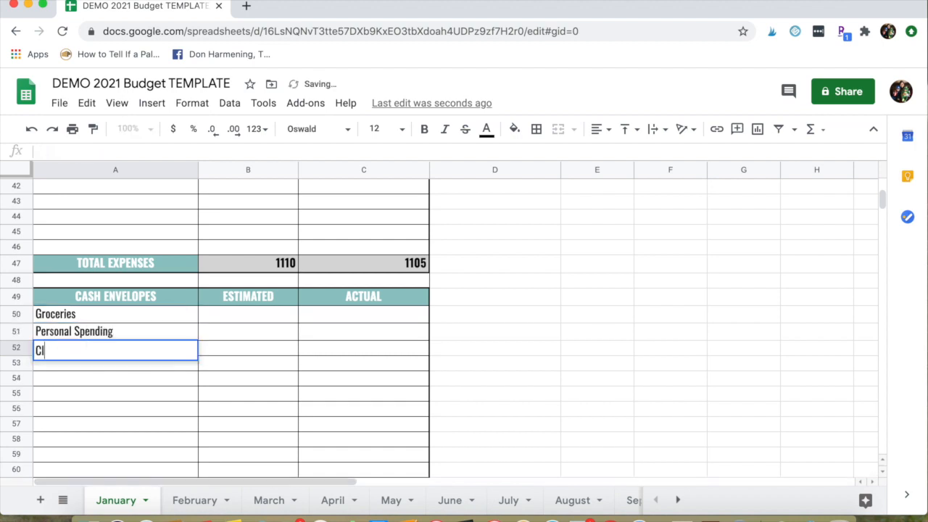
pyautogui.press('Return')
pyautogui.write('Gasoline')
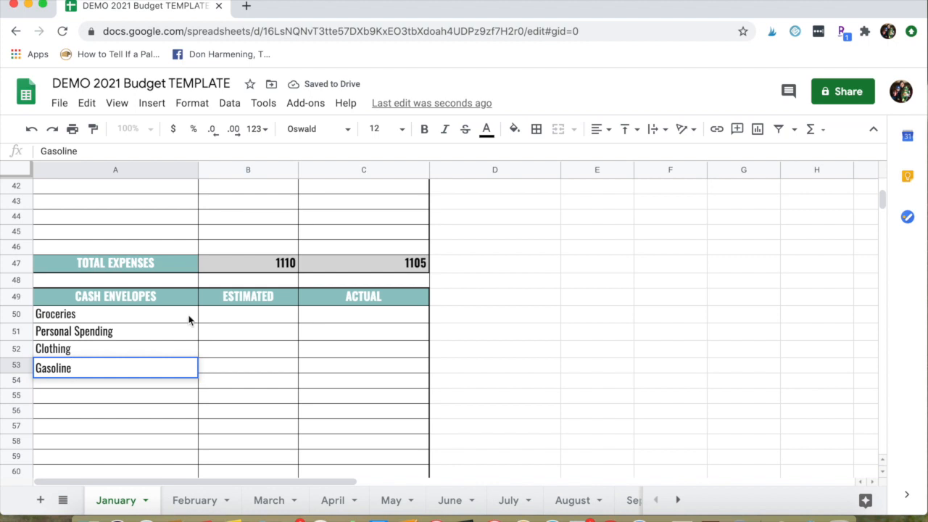
# Enter 500 as the estimated amount for the Groceries cash envelope.
pyautogui.click(222, 303)
pyautogui.click(225, 321)
pyautogui.write('500')
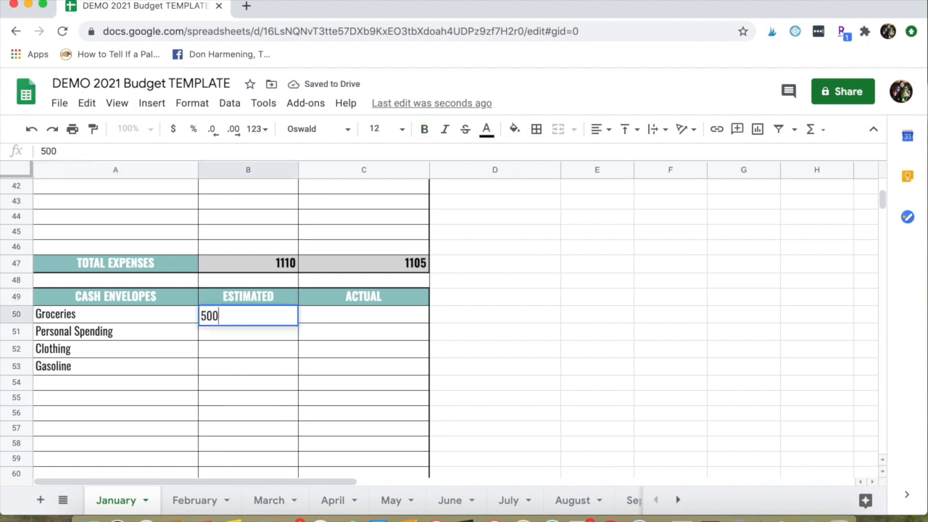
pyautogui.press('Return')
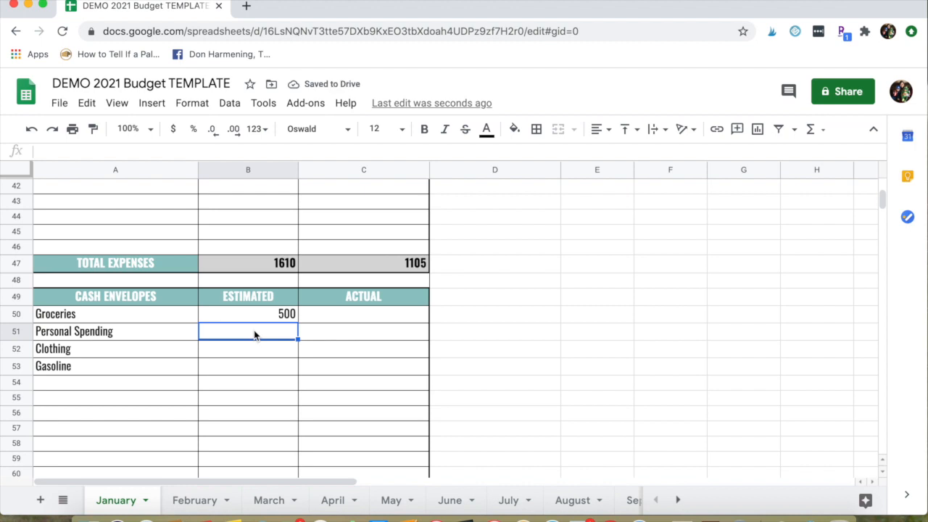
# Enter estimated cash envelope amounts of 150 for Personal Spending, 50 for Clothing and 200 for Gasoline.
pyautogui.write('150')
pyautogui.press('Return')
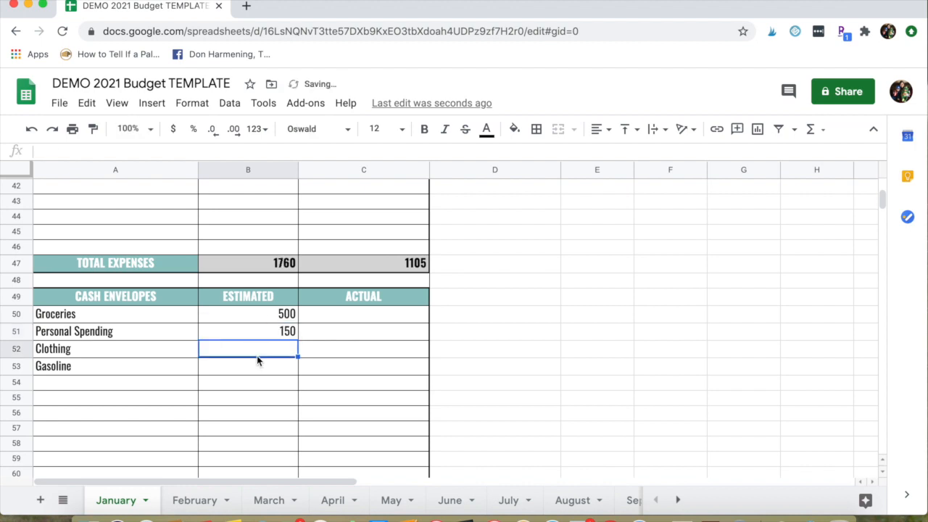
pyautogui.write('50')
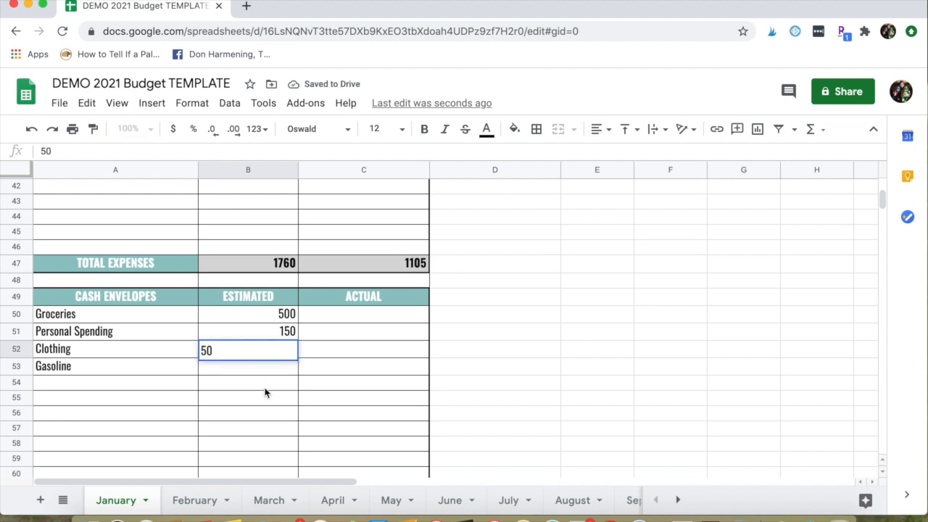
pyautogui.press('Return')
pyautogui.write('200')
pyautogui.press('Return')
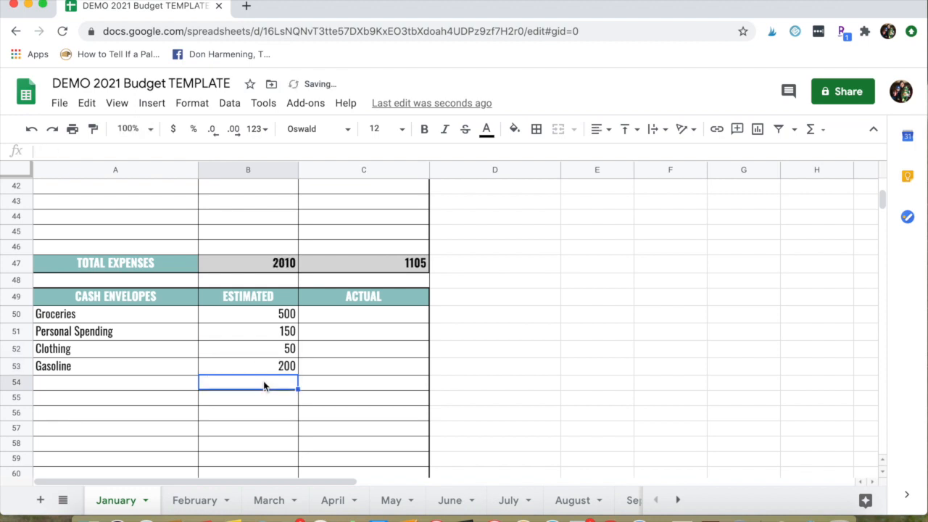
# Select the Groceries actual cell and check the cash envelopes totals in row 65 and in row 15 of the expenses table.
pyautogui.click(301, 320)
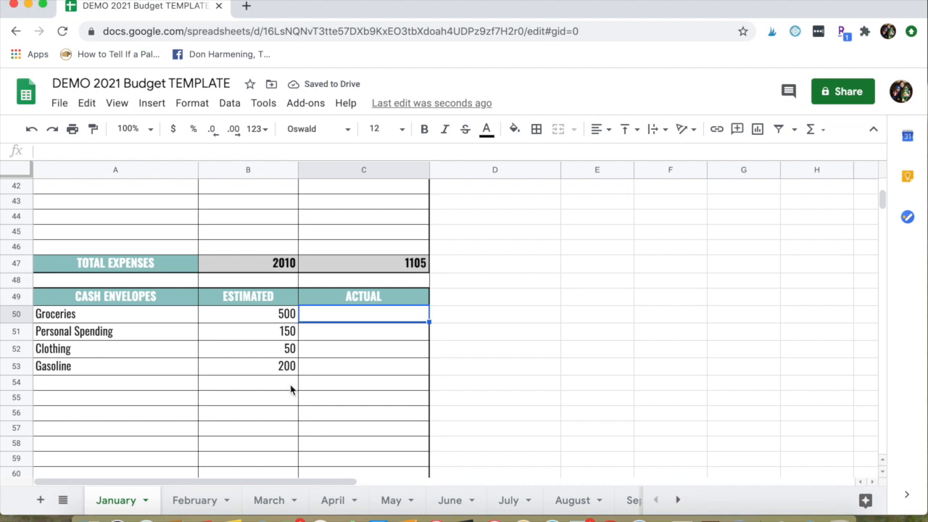
pyautogui.scroll(1, 285, 377)
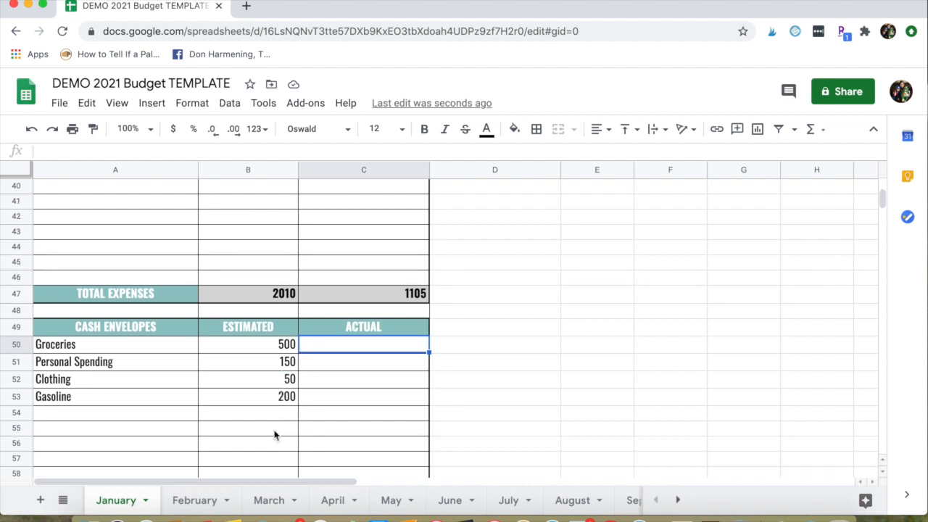
pyautogui.scroll(-3, 265, 404)
pyautogui.scroll(-2, 264, 405)
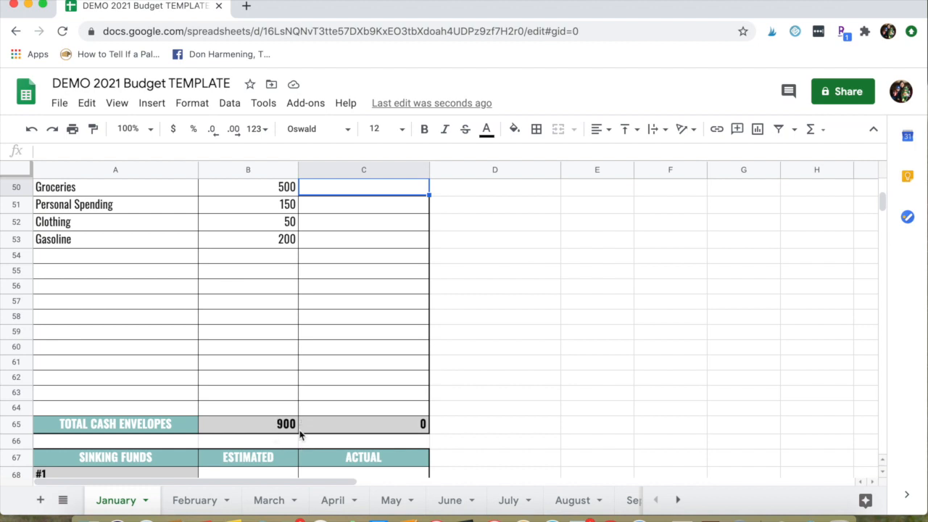
pyautogui.scroll(12, 295, 375)
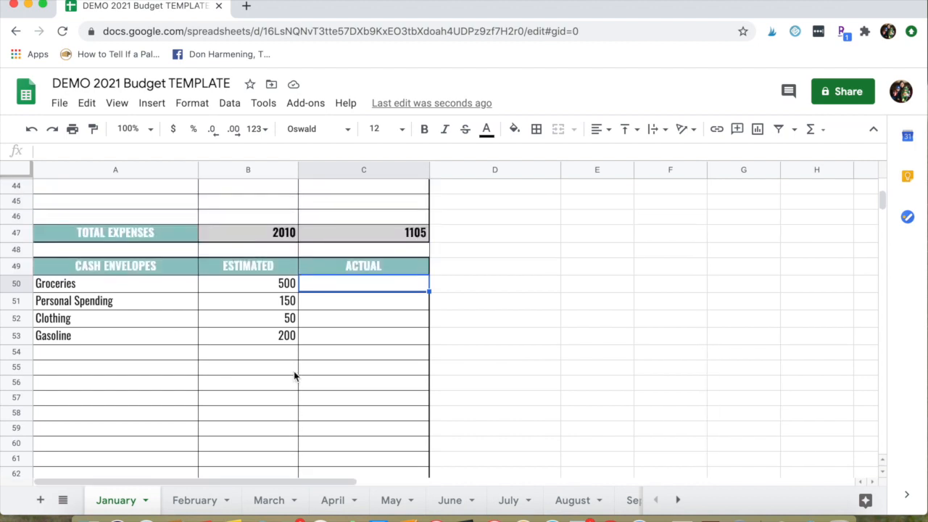
pyautogui.scroll(3, 294, 375)
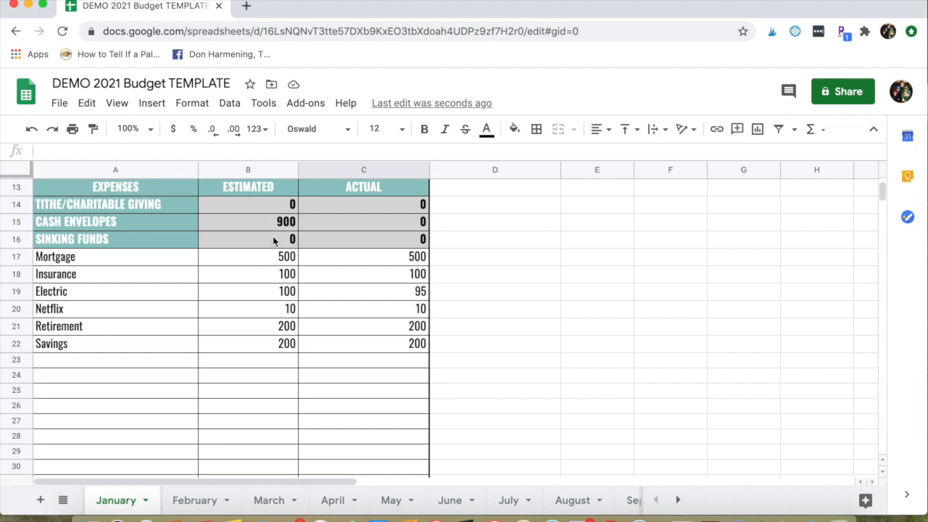
pyautogui.scroll(-5, 273, 237)
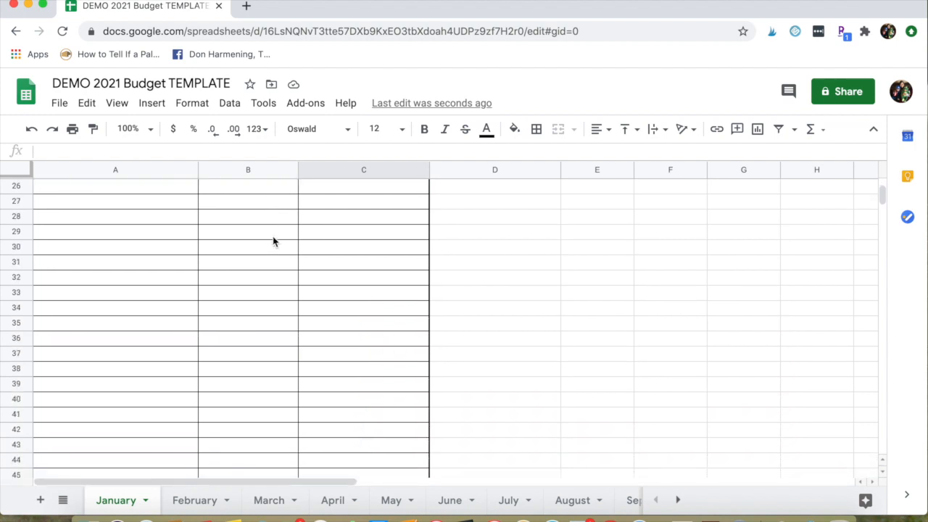
pyautogui.scroll(-7, 273, 241)
# Enter actual cash envelope amounts of 500 for Groceries, 150 for Personal Spending, 50 for Clothing and 200 for Gasoline.
pyautogui.write('500')
pyautogui.press('Return')
pyautogui.write('150')
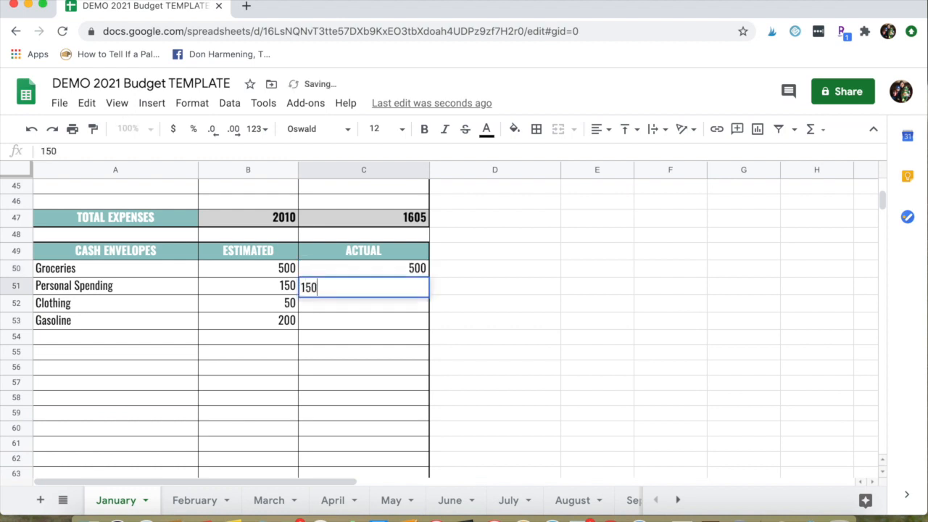
pyautogui.press('Return')
pyautogui.write('50')
pyautogui.press('Return')
pyautogui.write('200')
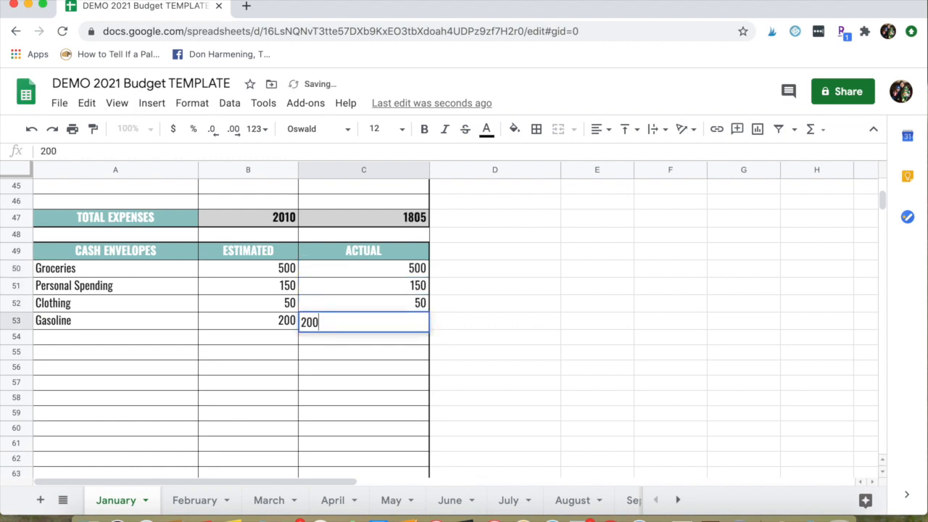
pyautogui.click(375, 351)
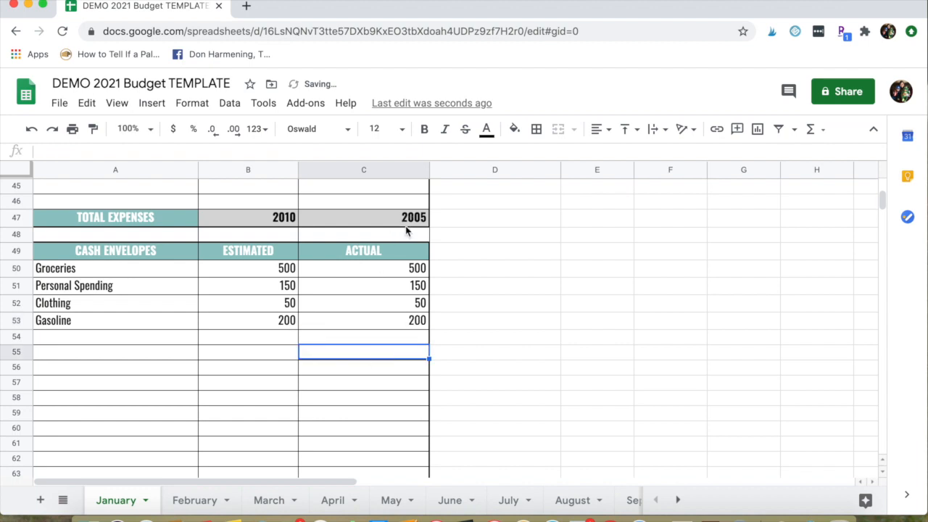
# Check the Total Cash Envelopes row and examine January's Sinking Funds table below it.
pyautogui.scroll(-3, 407, 252)
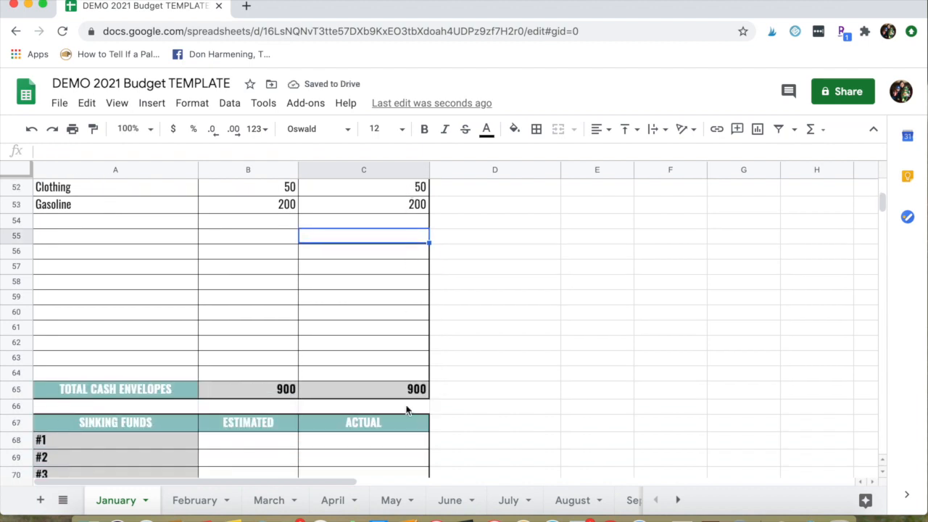
pyautogui.scroll(2, 383, 337)
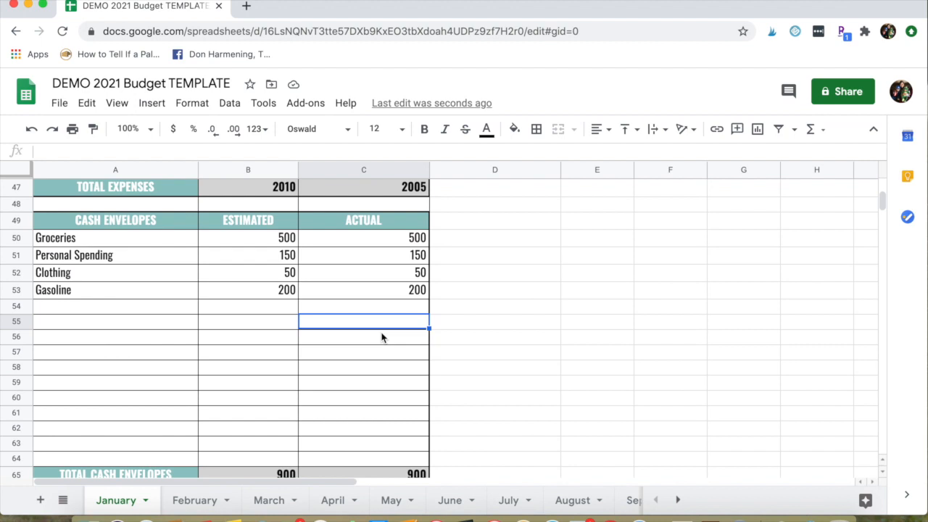
pyautogui.scroll(-4, 382, 337)
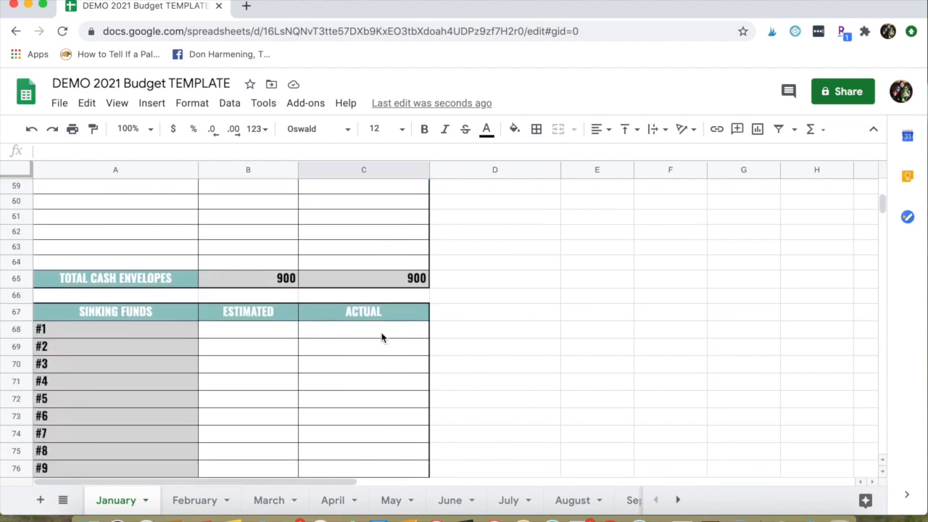
pyautogui.scroll(-2, 382, 337)
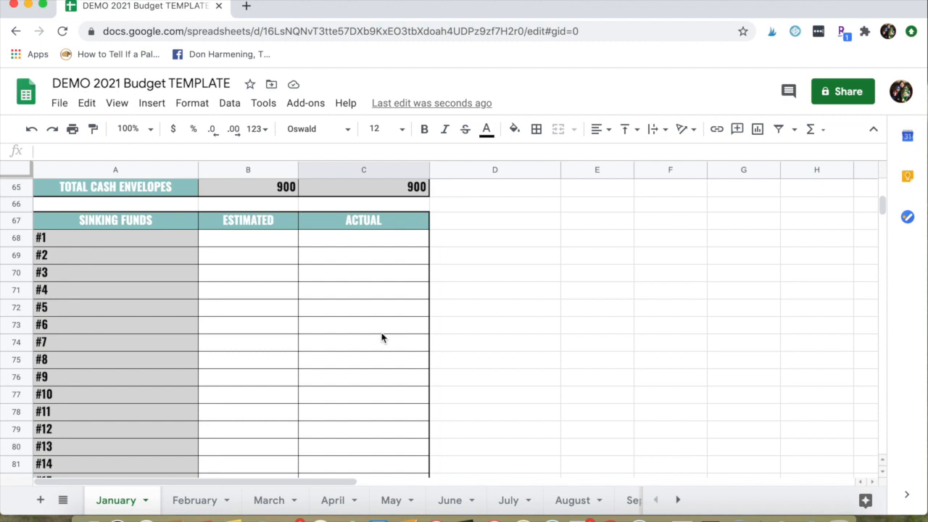
pyautogui.scroll(-1, 383, 338)
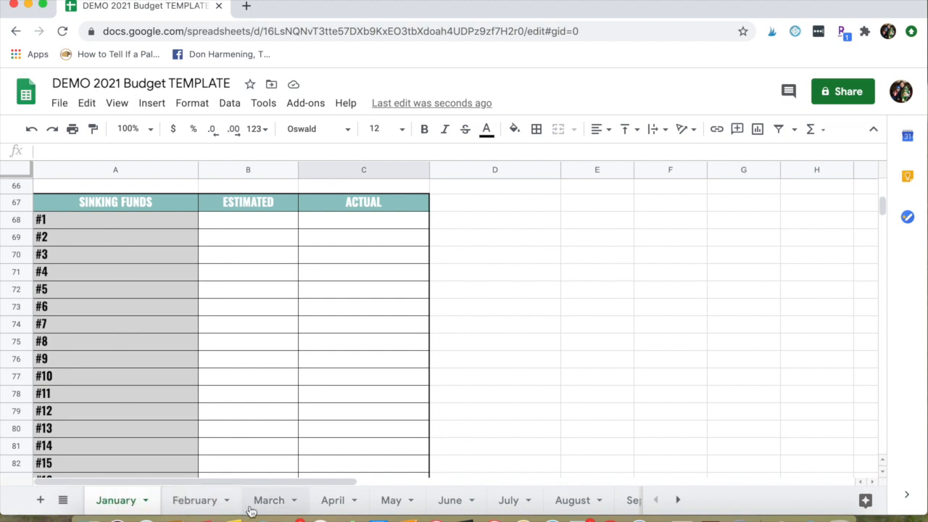
# Open the Sinking Funds Tracker sheet and replace fund name #1 in A3 with Christmas.
pyautogui.hscroll(3, 248, 510)
pyautogui.hscroll(8, 248, 509)
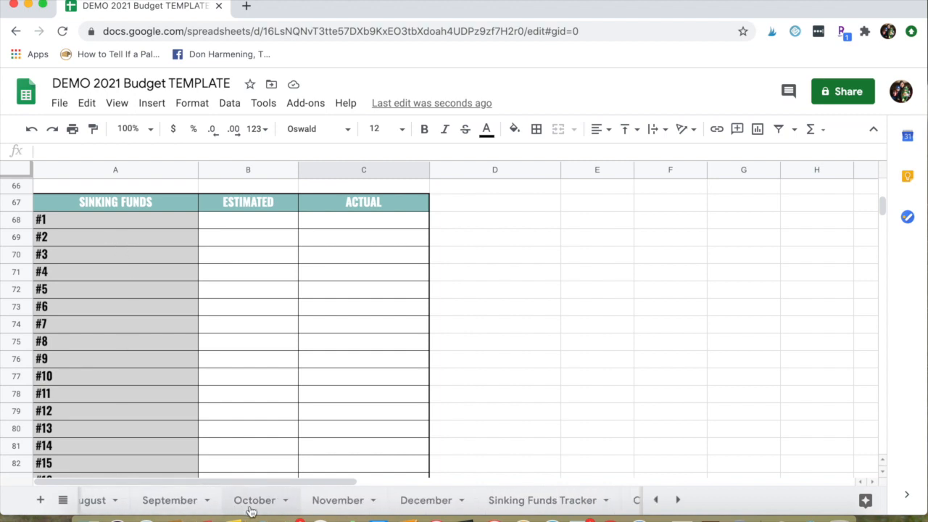
pyautogui.click(497, 506)
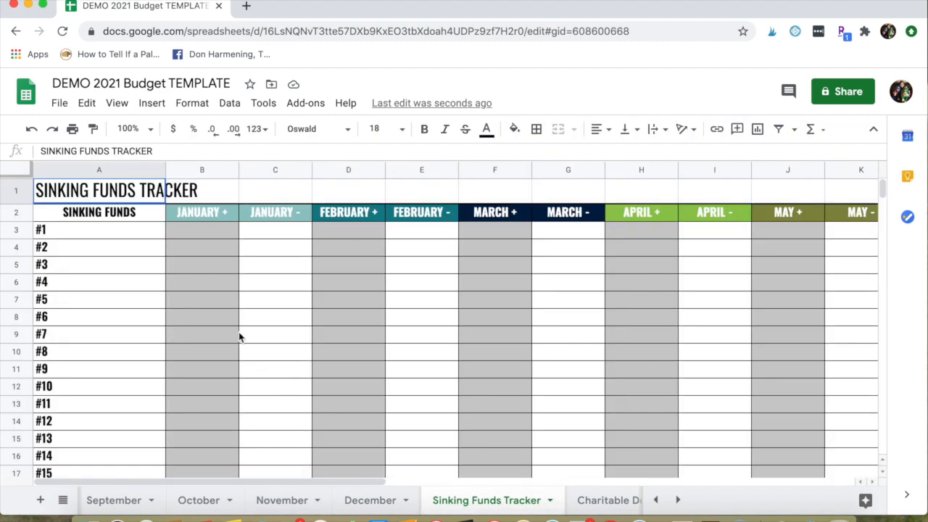
pyautogui.click(92, 231)
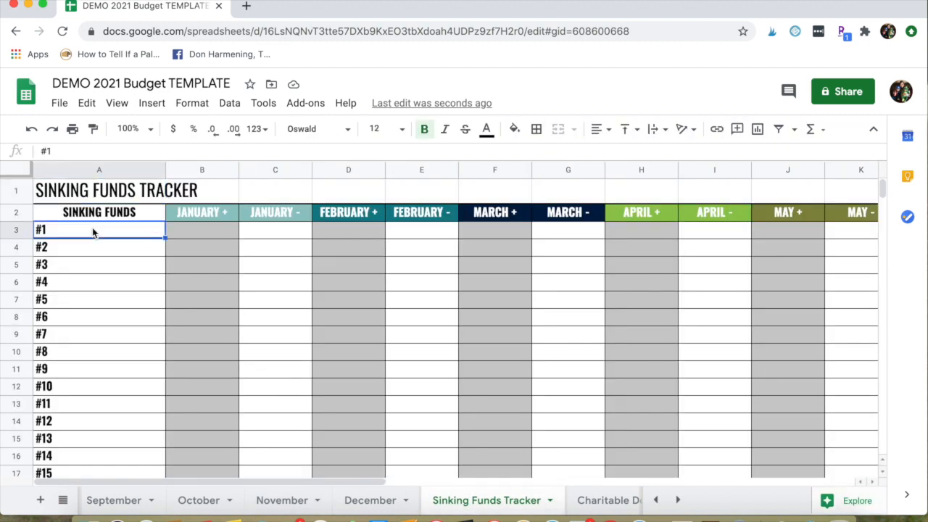
pyautogui.write('Christma')
pyautogui.press('BackSpace')
pyautogui.write('as')
pyautogui.press('Return')
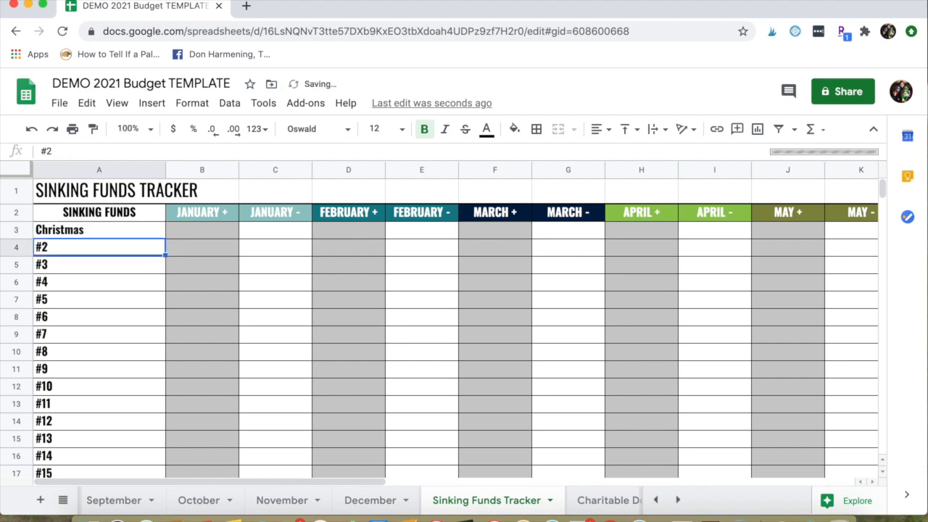
# Rename sinking fund #2 as Vacation Fund and #3 as Car Maintenance in the tracker.
pyautogui.write('Vacation Fund')
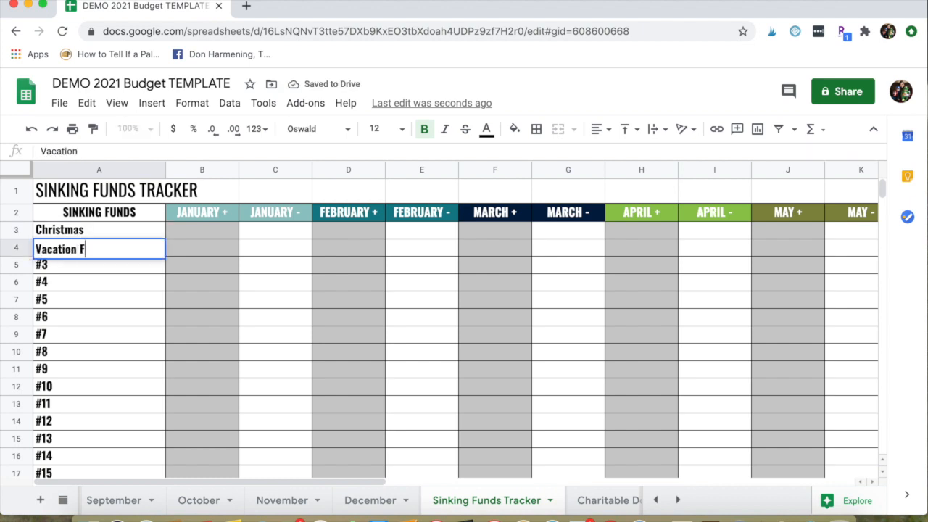
pyautogui.press('Return')
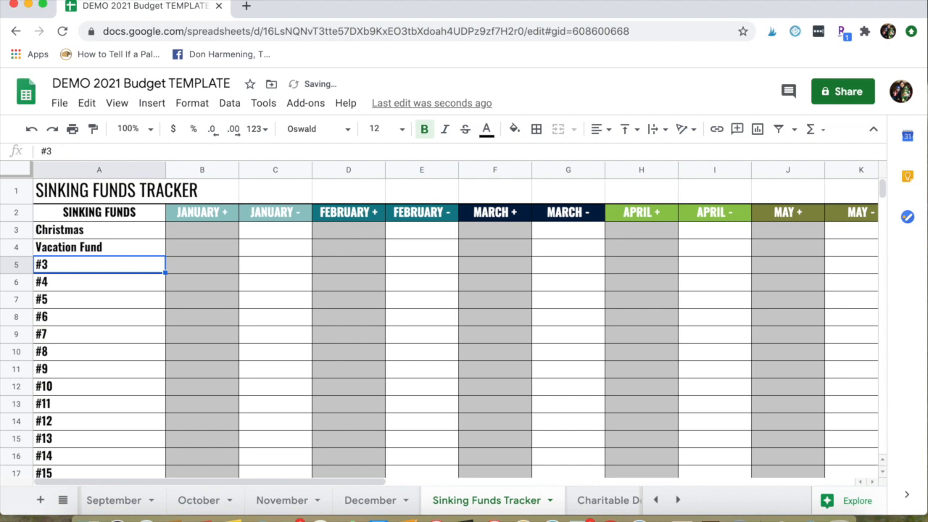
pyautogui.write('Car Maintenace')
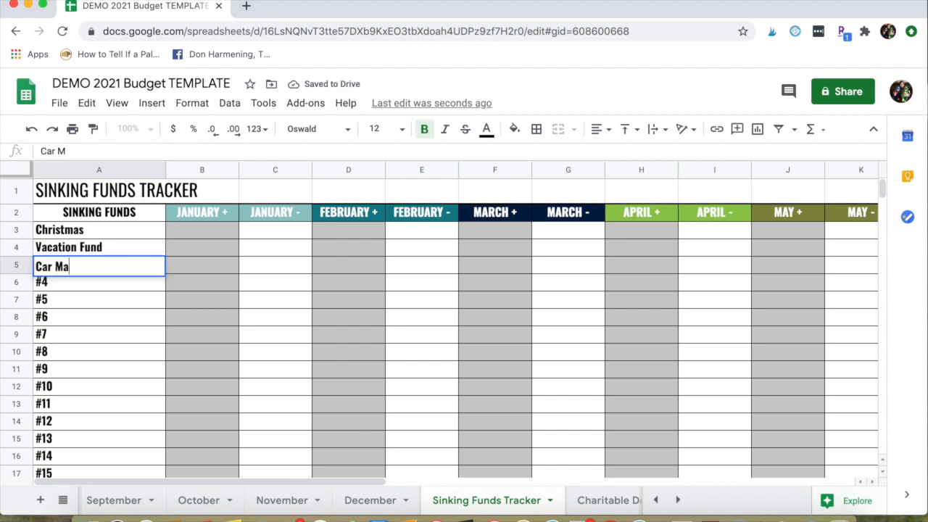
pyautogui.press('BackSpace')
pyautogui.write('nce')
pyautogui.press('Return')
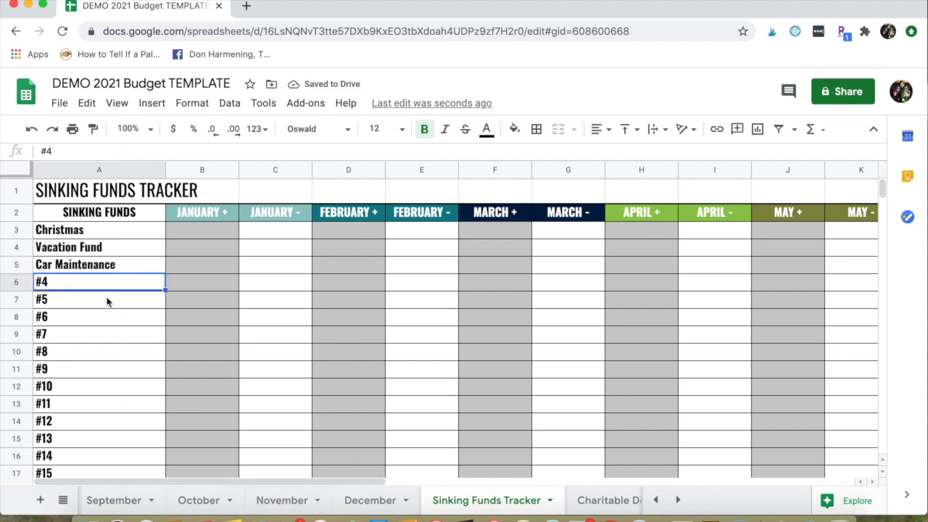
# Return to the January sheet and enter estimated sinking fund amounts of 50 for Christmas, 100 for Vacation Fund and 50 for Car Maintenance.
pyautogui.scroll(-5, 109, 305)
pyautogui.scroll(5, 114, 313)
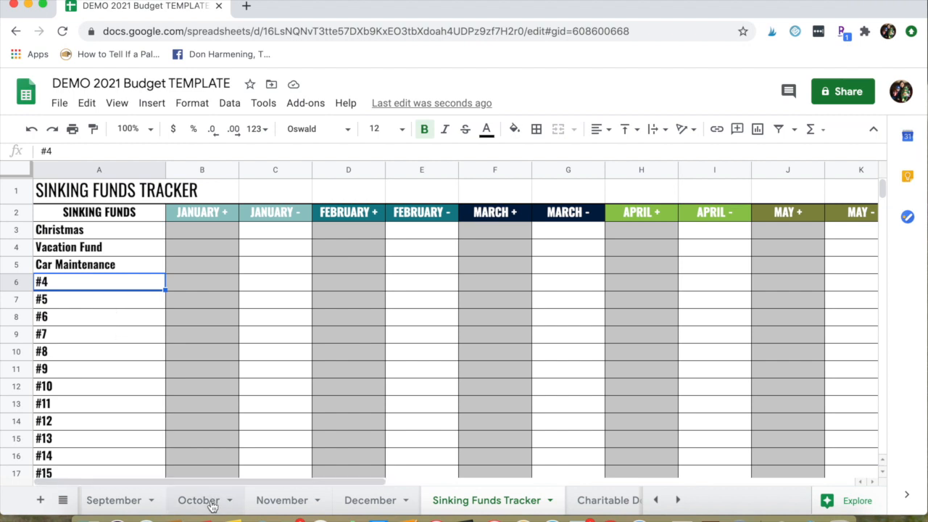
pyautogui.hscroll(-5, 208, 504)
pyautogui.click(120, 503)
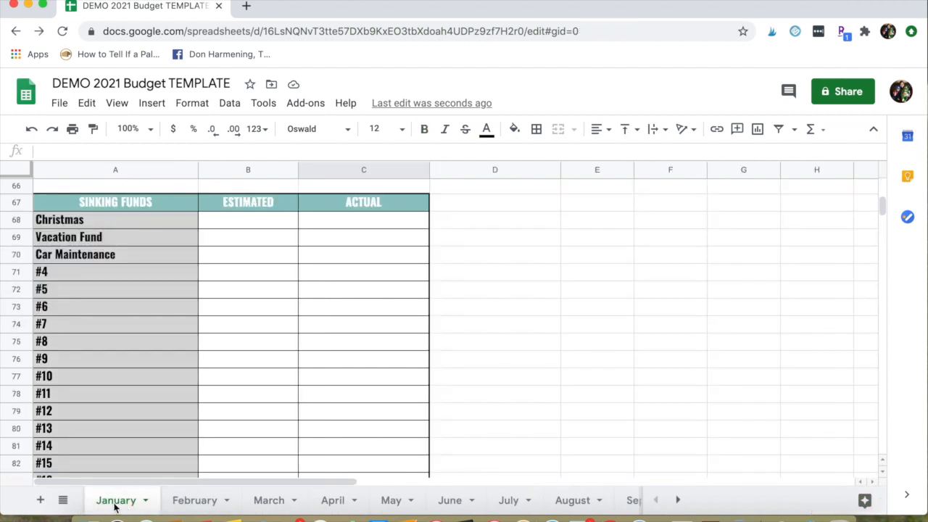
pyautogui.click(109, 505)
pyautogui.click(267, 226)
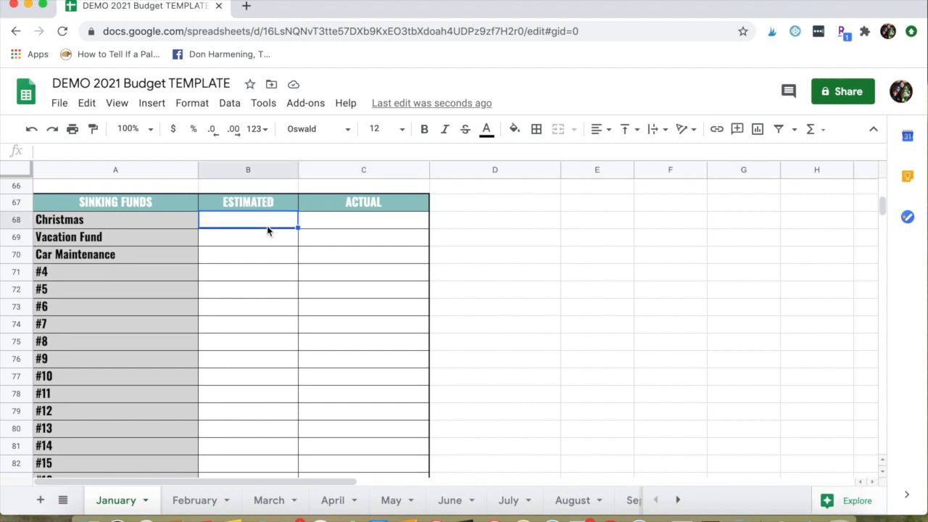
pyautogui.write('50')
pyautogui.click(267, 240)
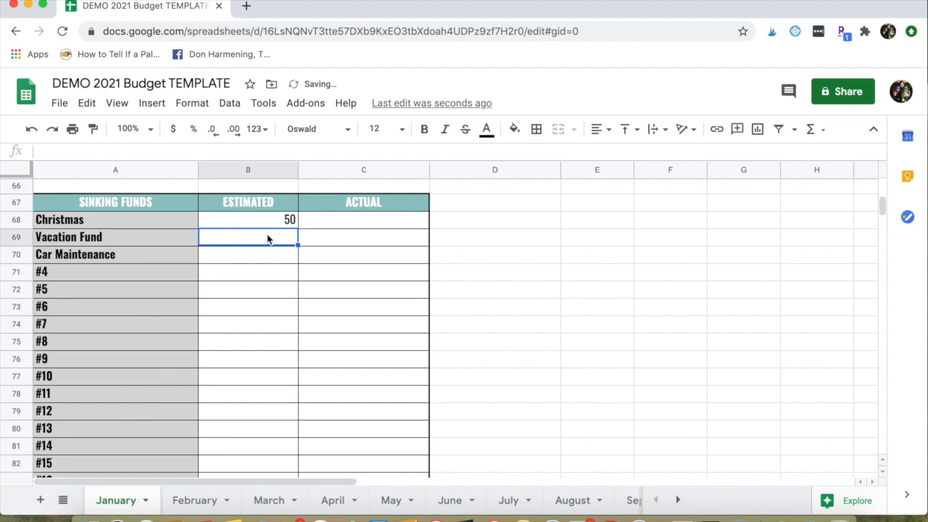
pyautogui.write('100')
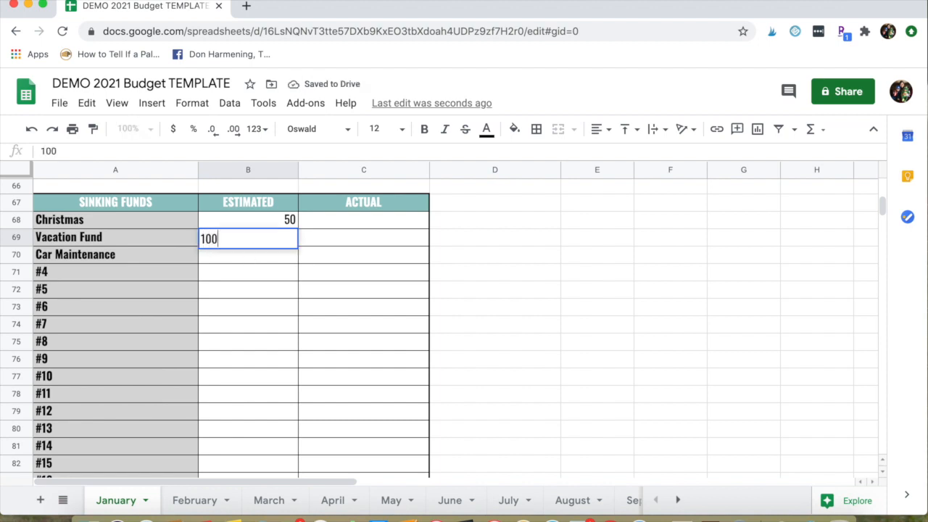
pyautogui.click(252, 261)
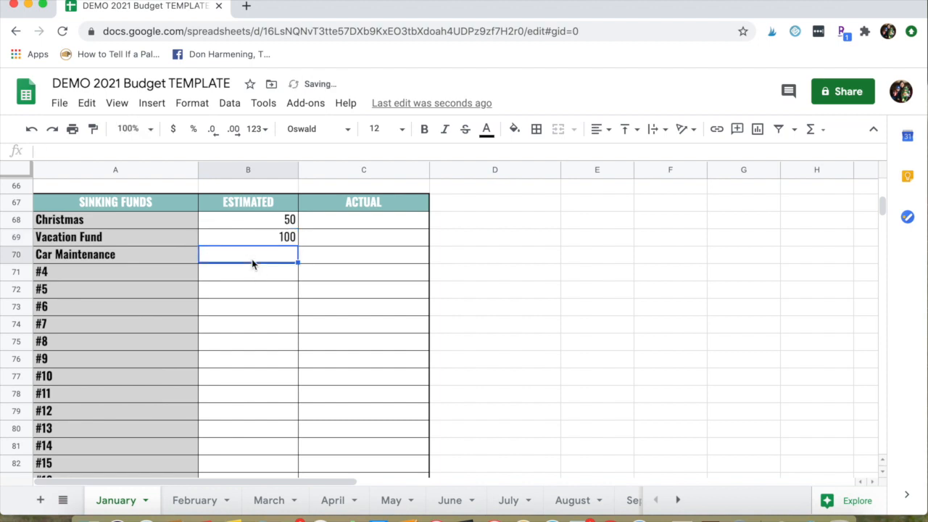
pyautogui.write('50')
pyautogui.click(253, 293)
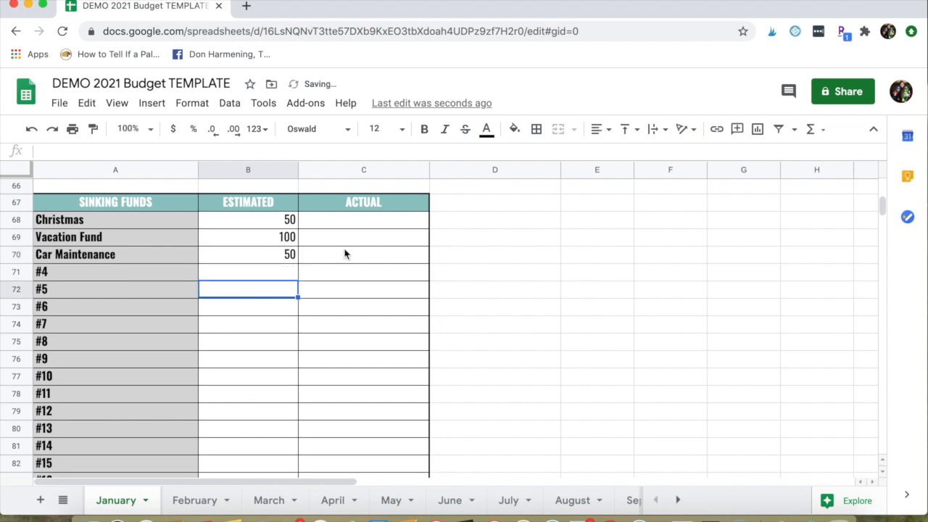
# Enter actual sinking fund amounts of 50 for Christmas, 100 for Vacation Fund and 50 for Car Maintenance.
pyautogui.click(355, 225)
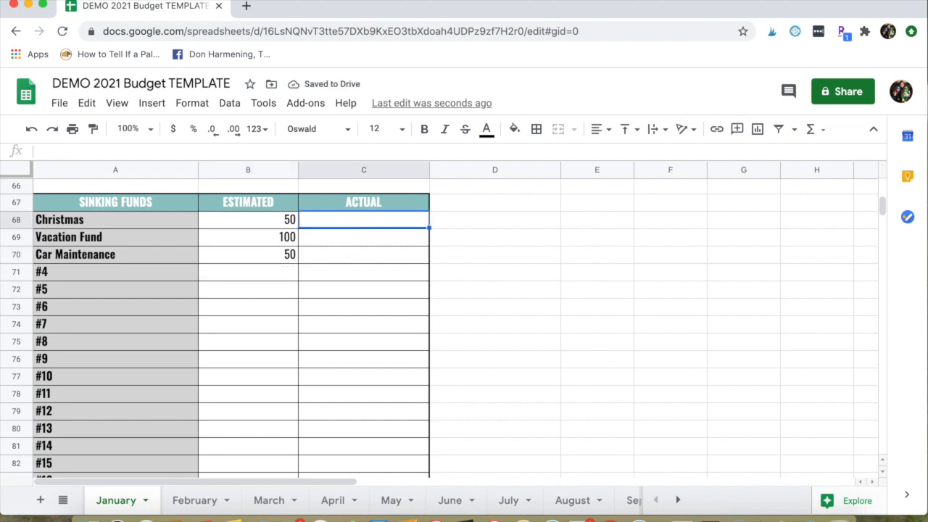
pyautogui.write('50')
pyautogui.click(362, 243)
pyautogui.write('100')
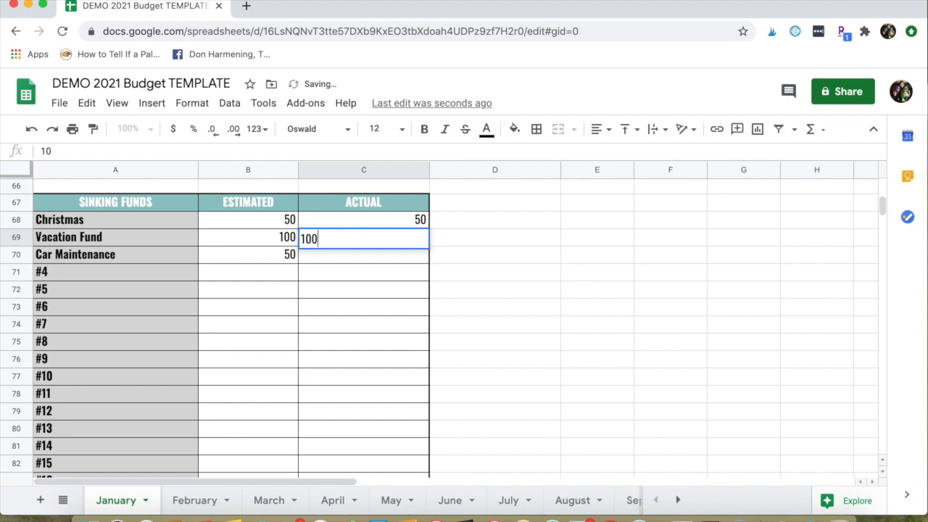
pyautogui.click(371, 258)
pyautogui.write('50')
pyautogui.click(363, 303)
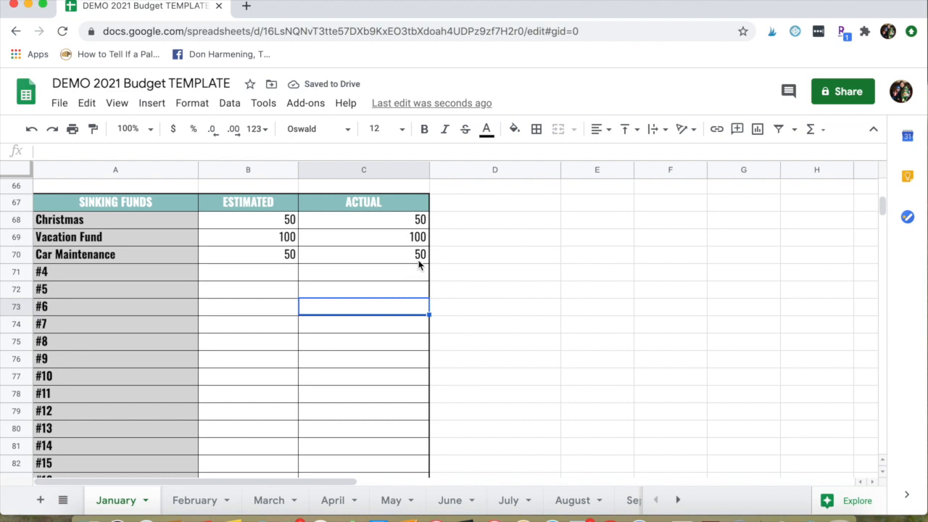
# Review January's sinking fund totals, the expenses list with its cash envelope and sinking fund rows, and the Equals Zero summary.
pyautogui.scroll(-6, 419, 265)
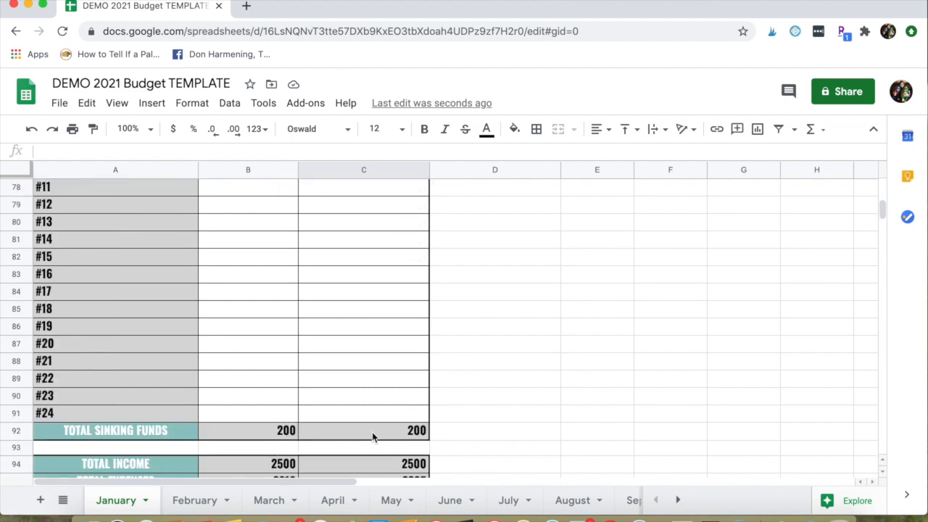
pyautogui.scroll(-1, 382, 444)
pyautogui.scroll(-1, 382, 444)
pyautogui.scroll(18, 381, 444)
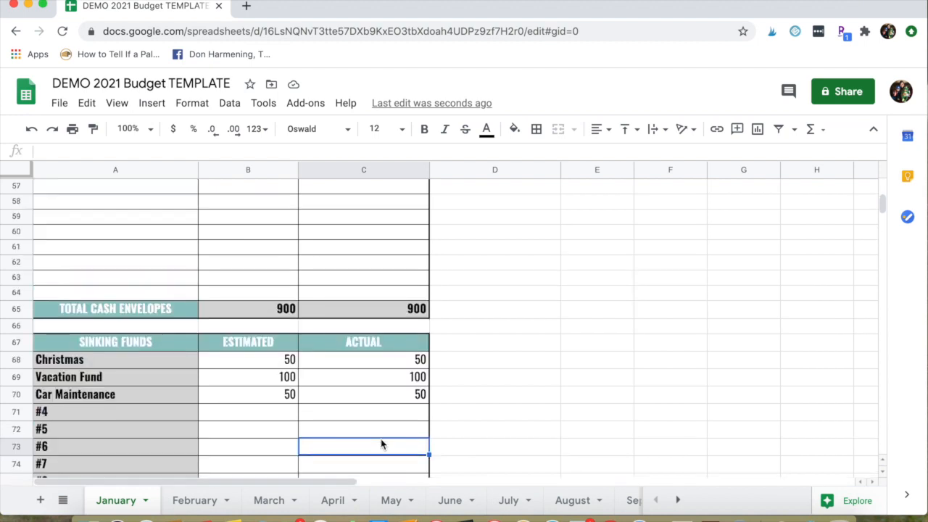
pyautogui.scroll(10, 382, 442)
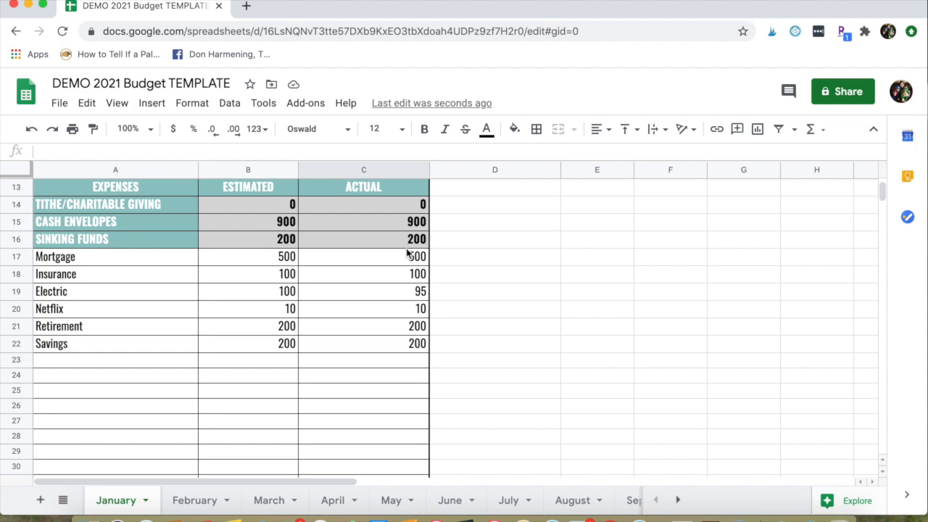
pyautogui.scroll(1, 393, 320)
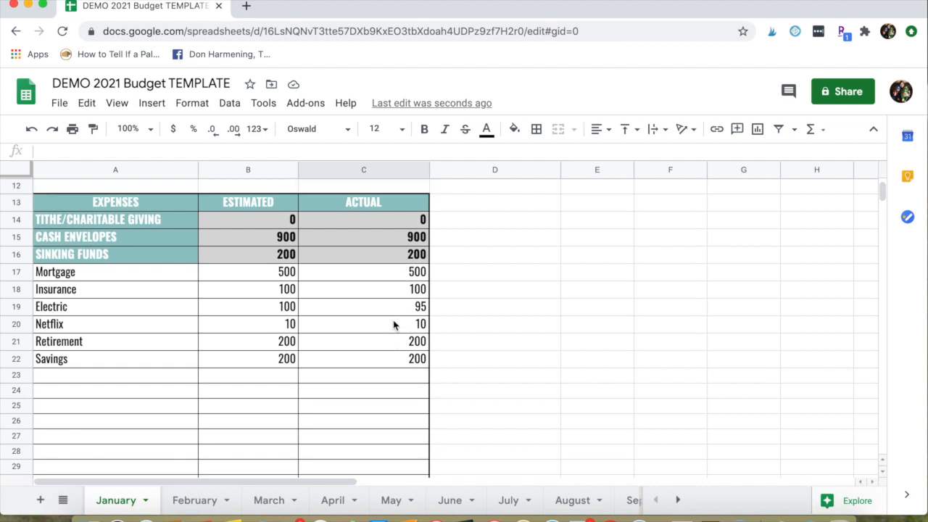
pyautogui.scroll(-12, 393, 323)
pyautogui.scroll(-12, 393, 323)
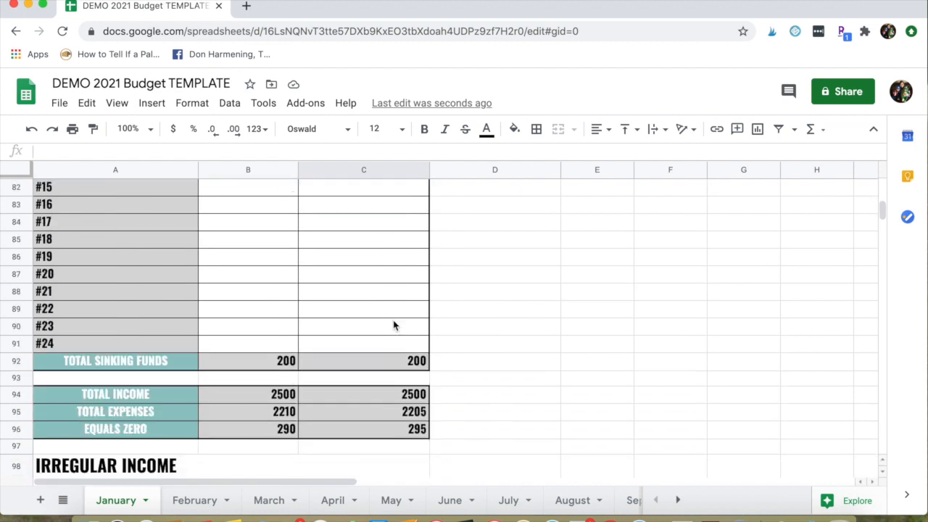
# Open the Charitable Donations Tracker sheet and replace donation name #1 in A3 with Non-Profit.
pyautogui.scroll(-13, 393, 326)
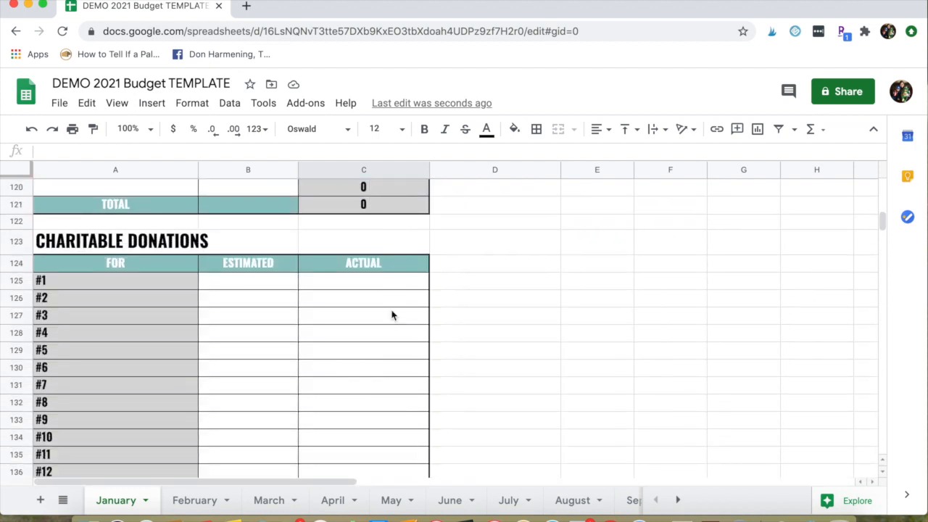
pyautogui.click(139, 280)
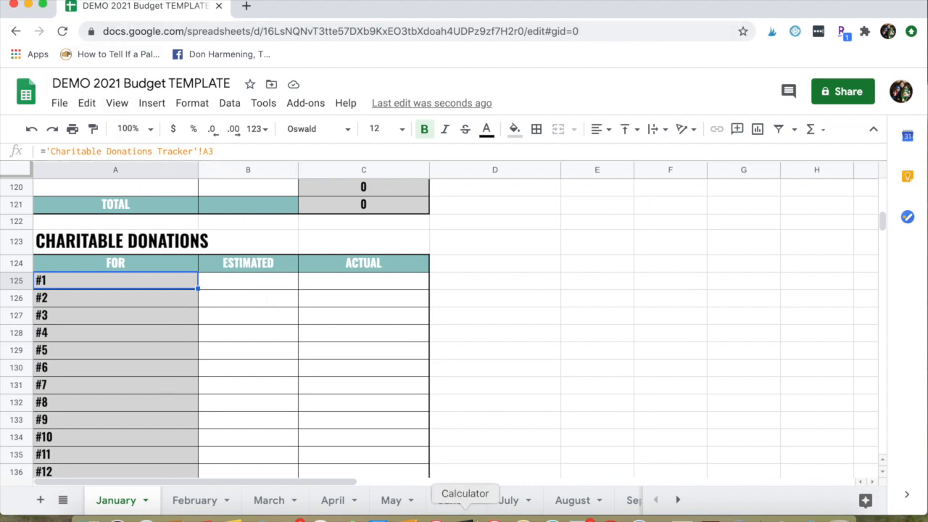
pyautogui.hscroll(10, 471, 496)
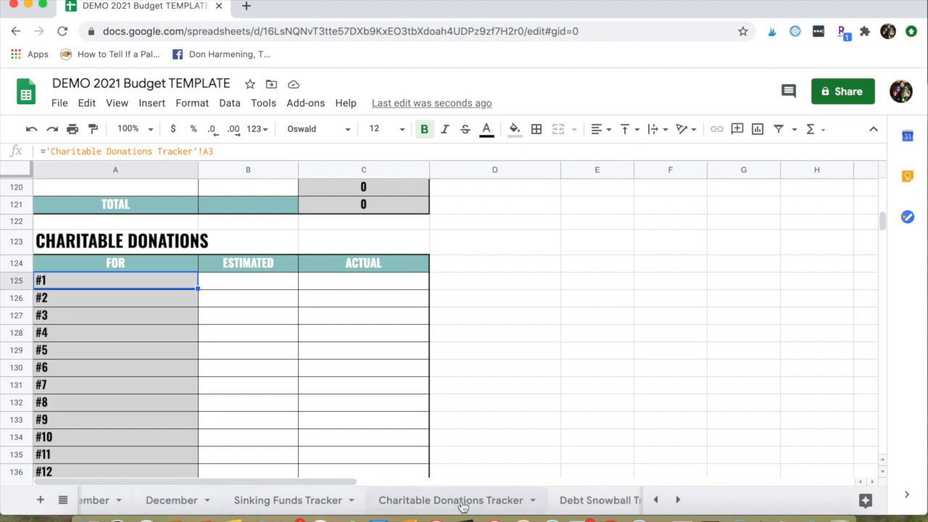
pyautogui.click(451, 506)
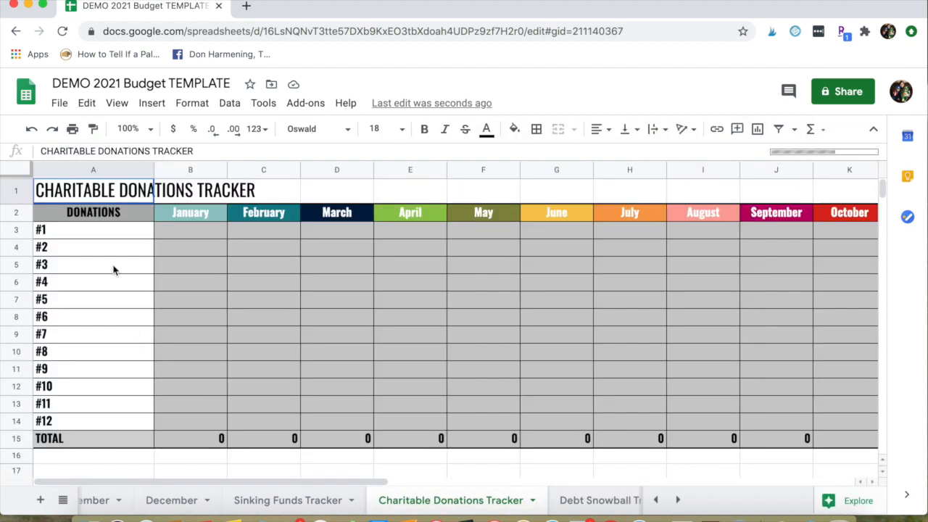
pyautogui.click(110, 235)
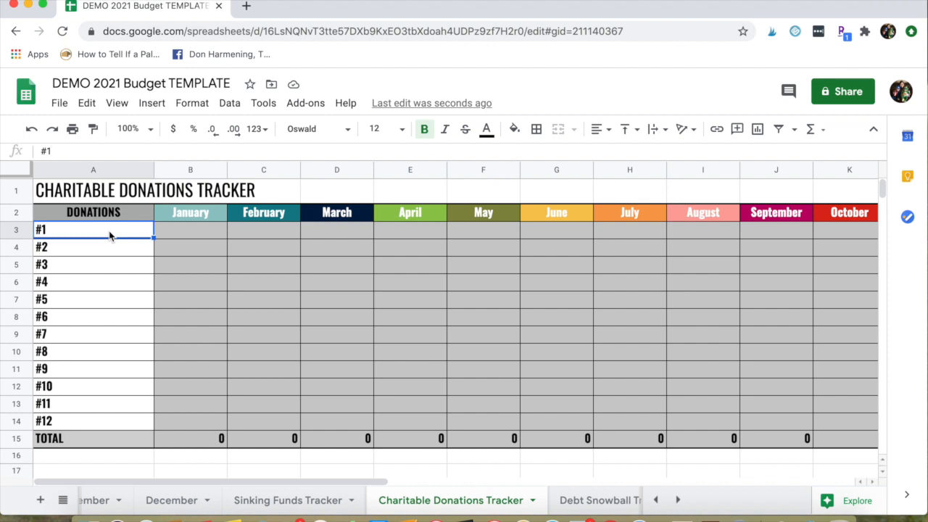
pyautogui.write('Non-Profit')
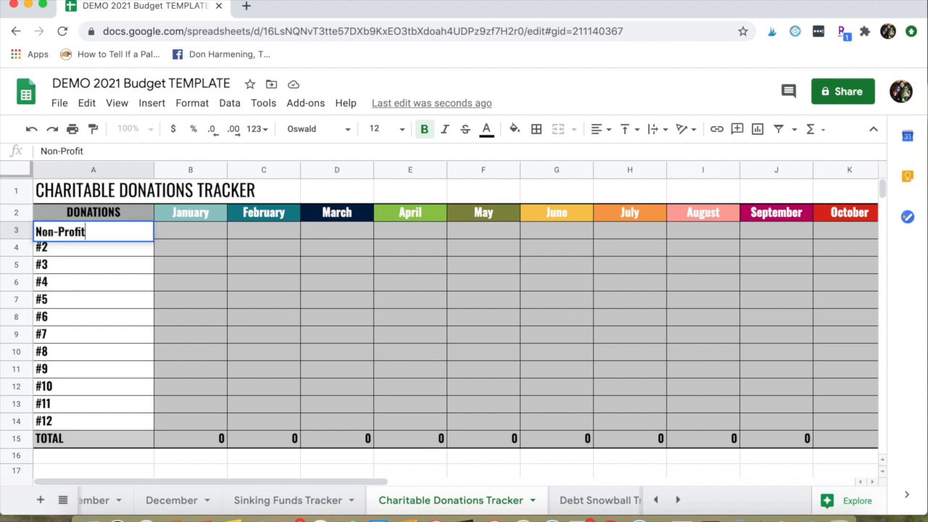
pyautogui.press('Return')
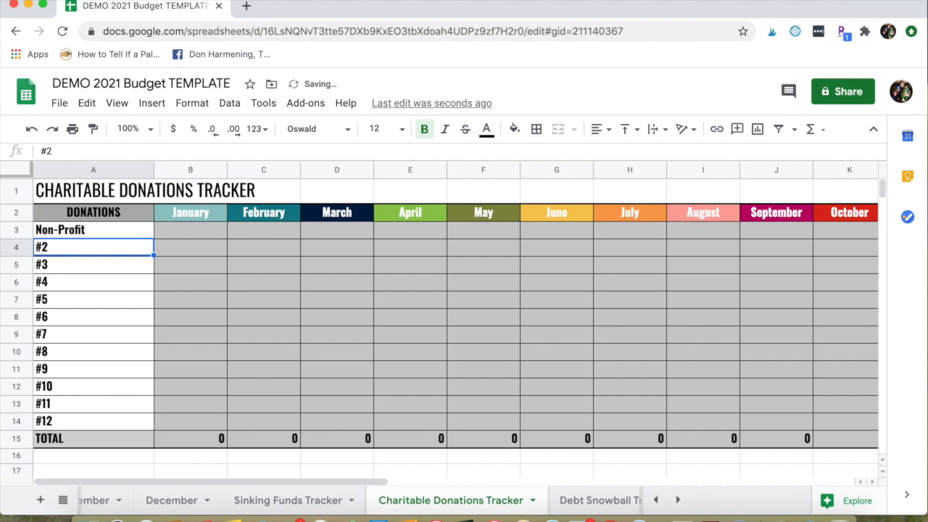
# Rename donation #2 as Church and #3 as Missionary in the tracker.
pyautogui.write('Church')
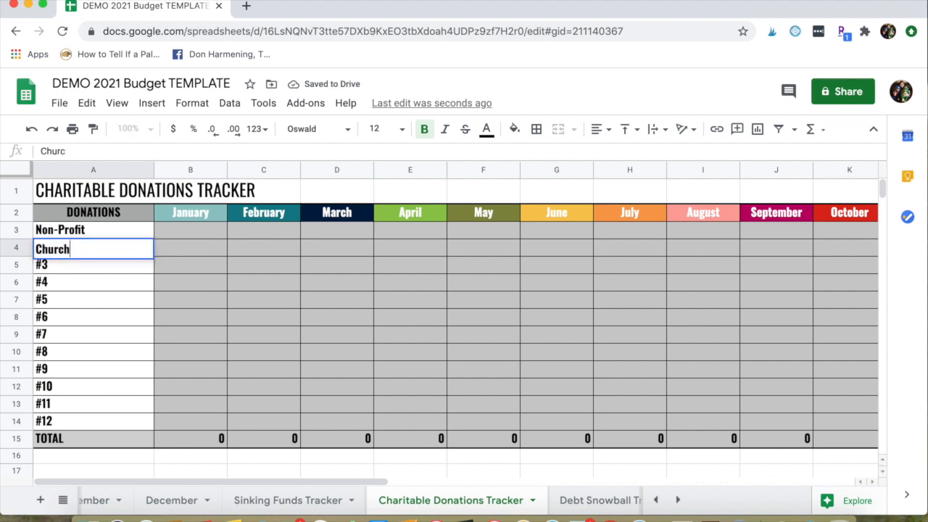
pyautogui.press('Return')
pyautogui.write('Missionary')
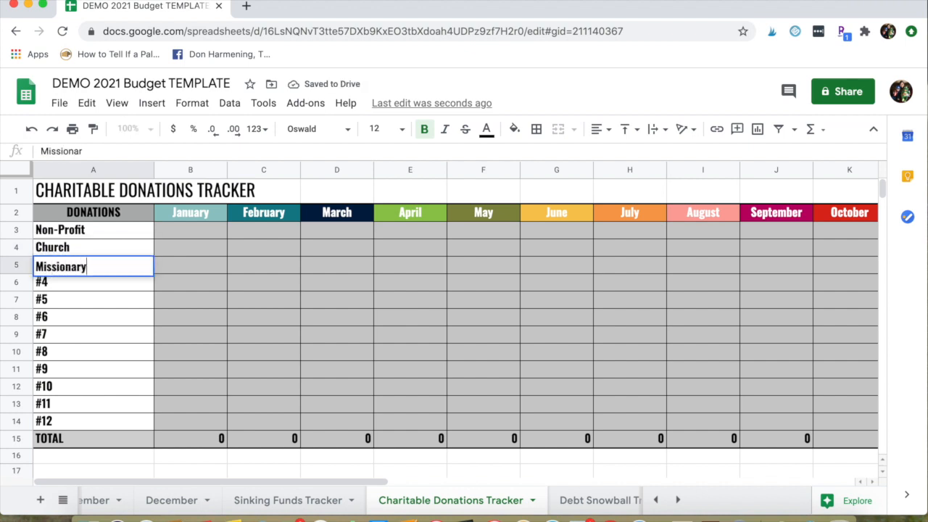
pyautogui.press('Return')
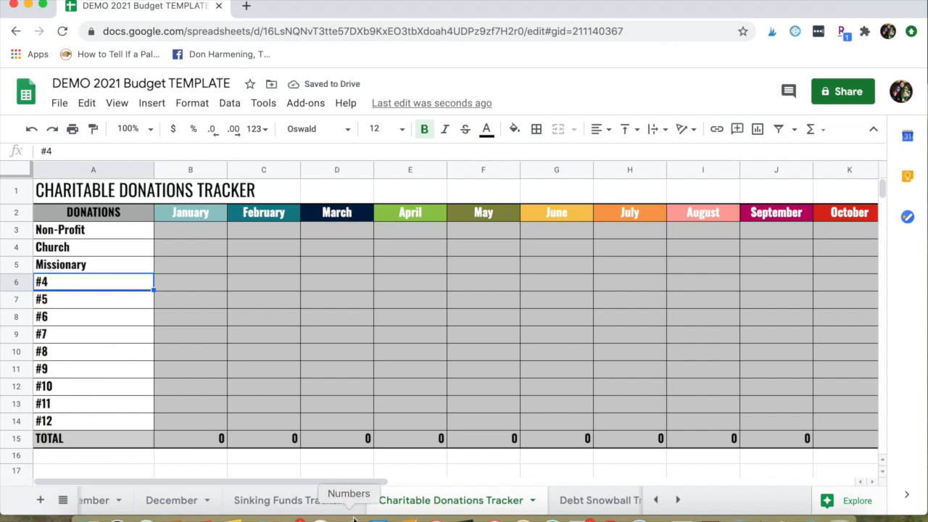
# Return to the January sheet and enter estimated charitable donations of 50 for Non-Profit, 250 for Church and 50 for Missionary.
pyautogui.hscroll(-10, 328, 500)
pyautogui.click(116, 500)
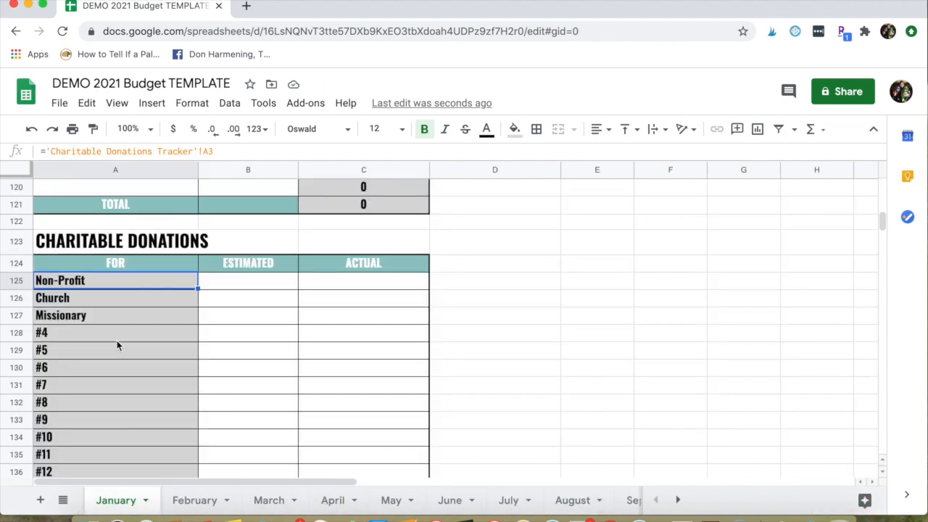
pyautogui.click(244, 285)
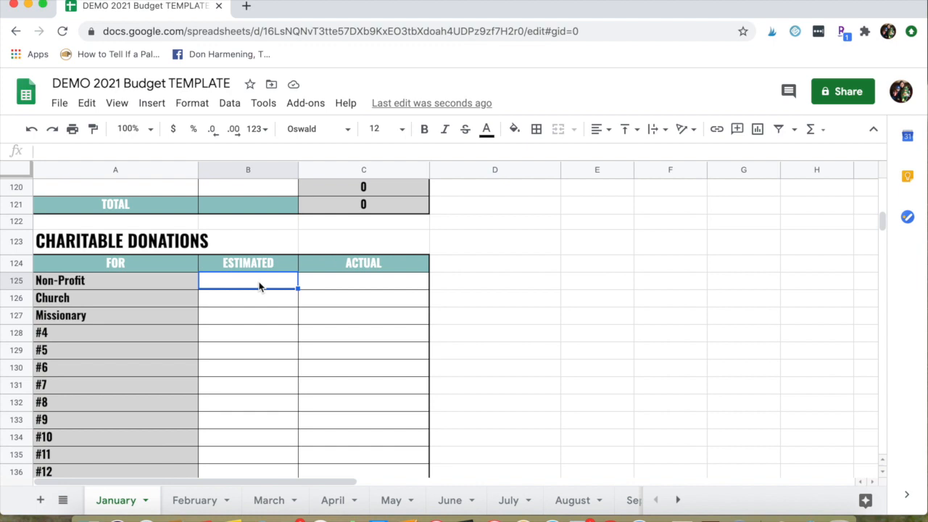
pyautogui.write('50')
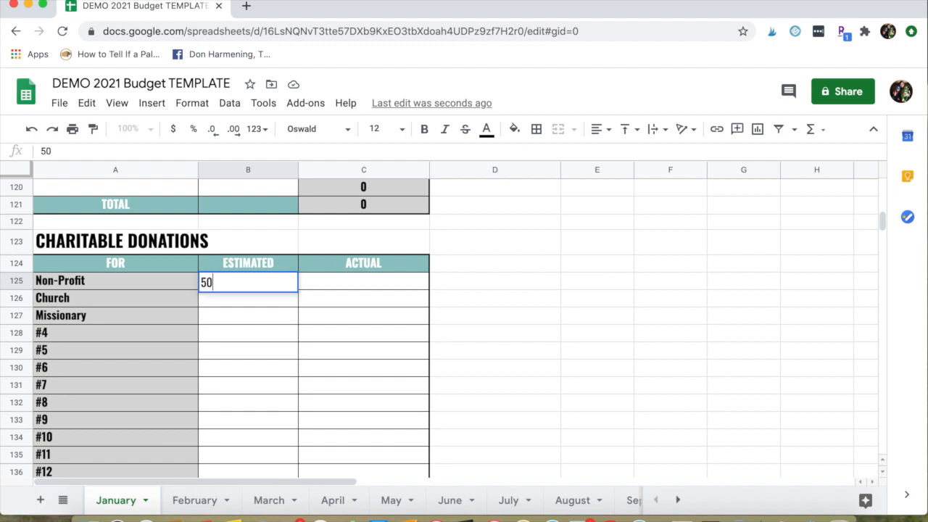
pyautogui.click(257, 305)
pyautogui.write('250')
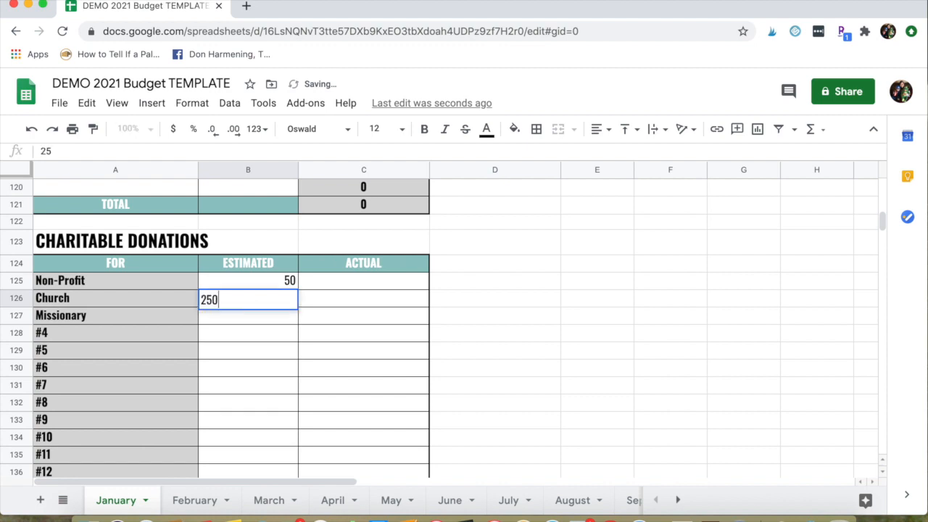
pyautogui.click(265, 324)
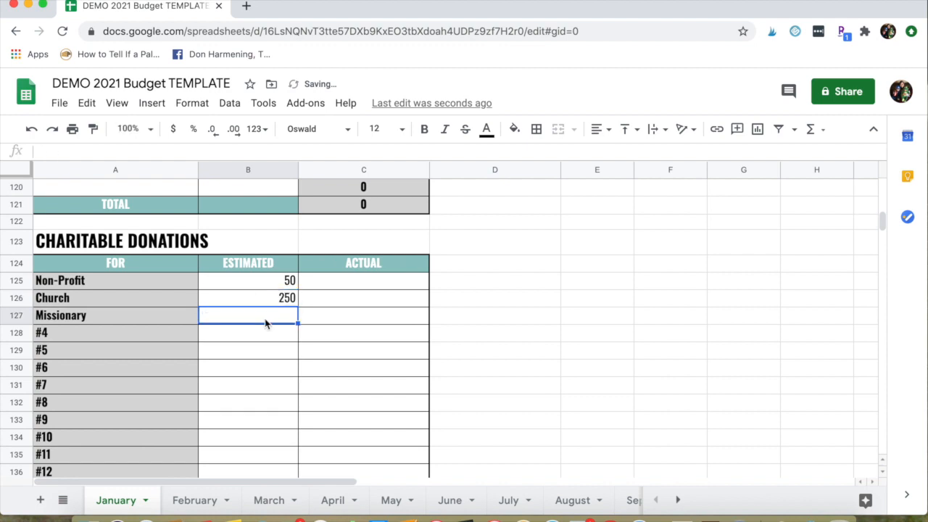
pyautogui.write('50')
pyautogui.click(276, 350)
# Enter actual charitable donations of 50 for Non-Profit, 250 for Church and 50 for Missionary.
pyautogui.scroll(-1, 275, 351)
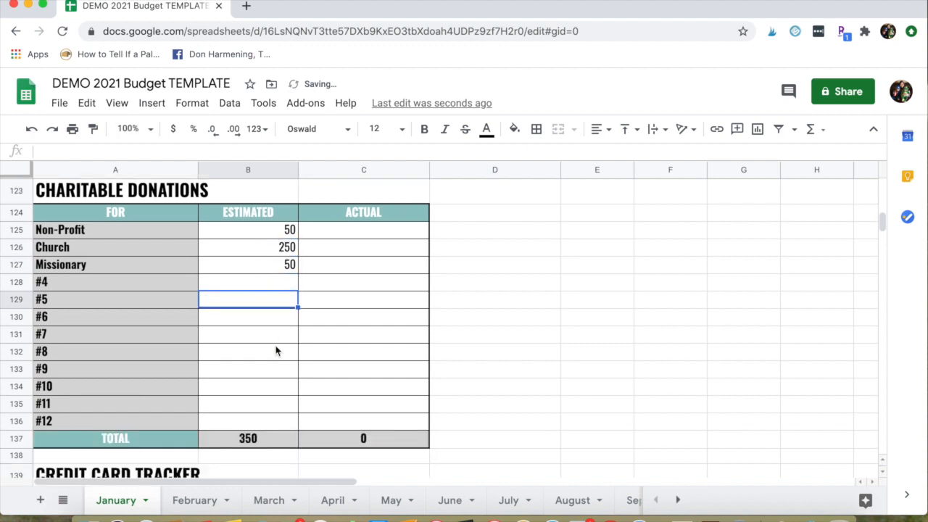
pyautogui.click(393, 205)
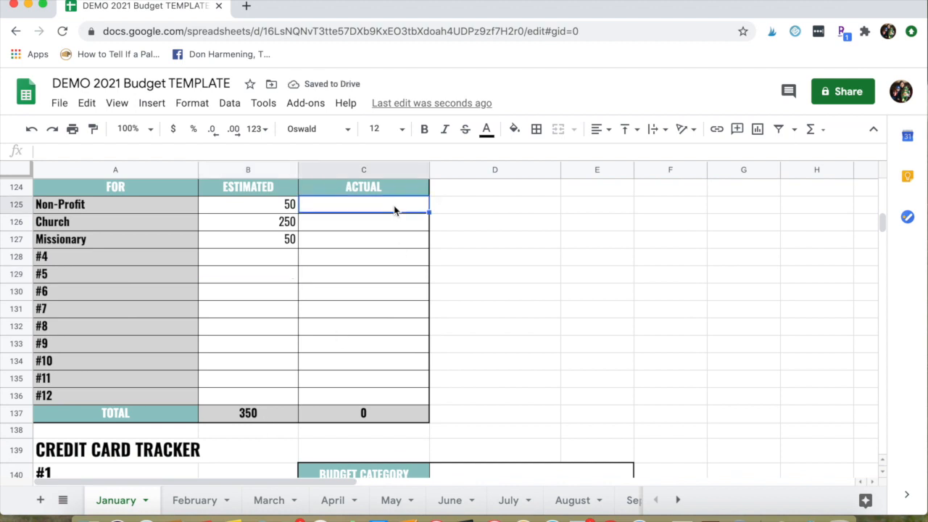
pyautogui.write('50')
pyautogui.click(382, 227)
pyautogui.write('250')
pyautogui.click(379, 247)
pyautogui.write('50')
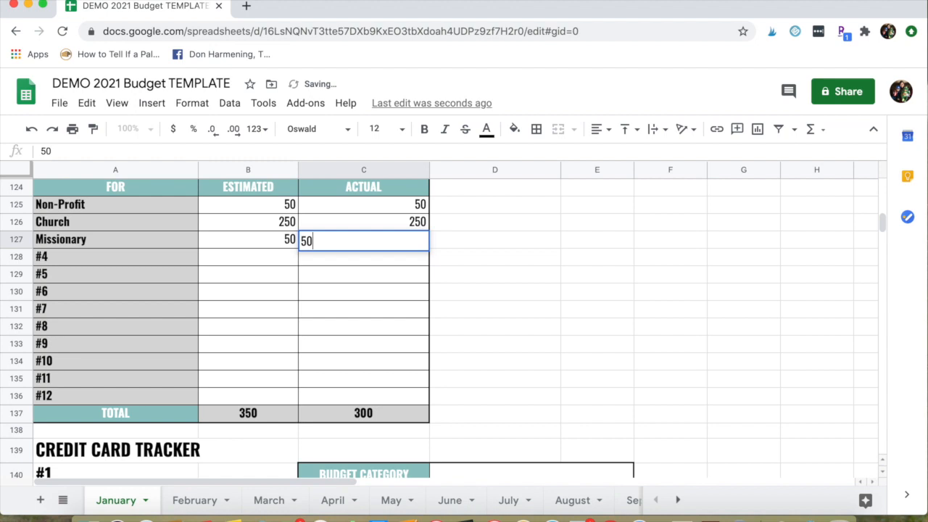
pyautogui.click(379, 272)
# Check January's Equals Zero summary and set the Vacation Fund's estimated sinking fund amount to 50.
pyautogui.scroll(10, 378, 322)
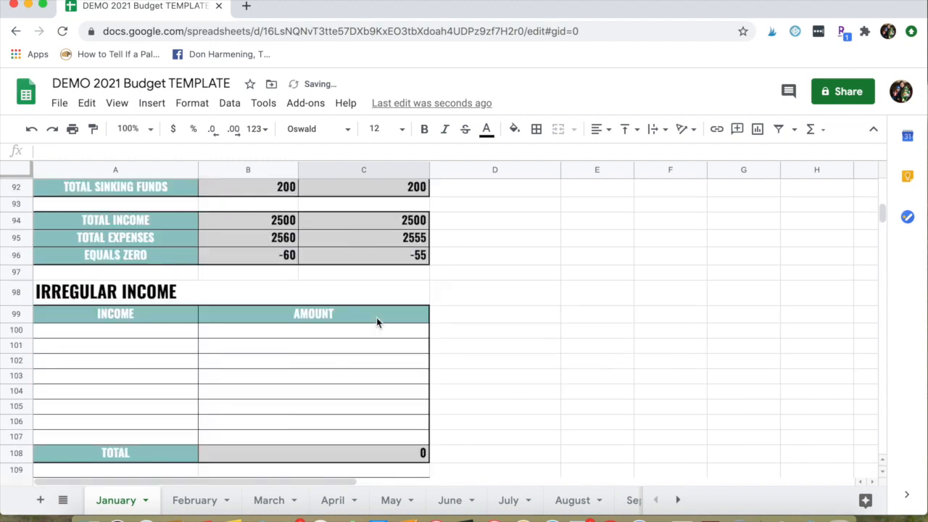
pyautogui.scroll(1, 377, 322)
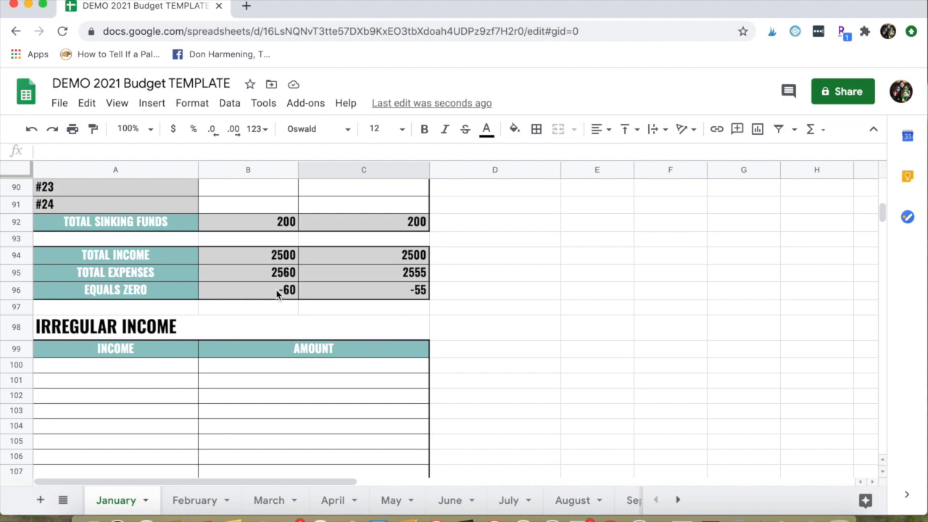
pyautogui.scroll(6, 303, 290)
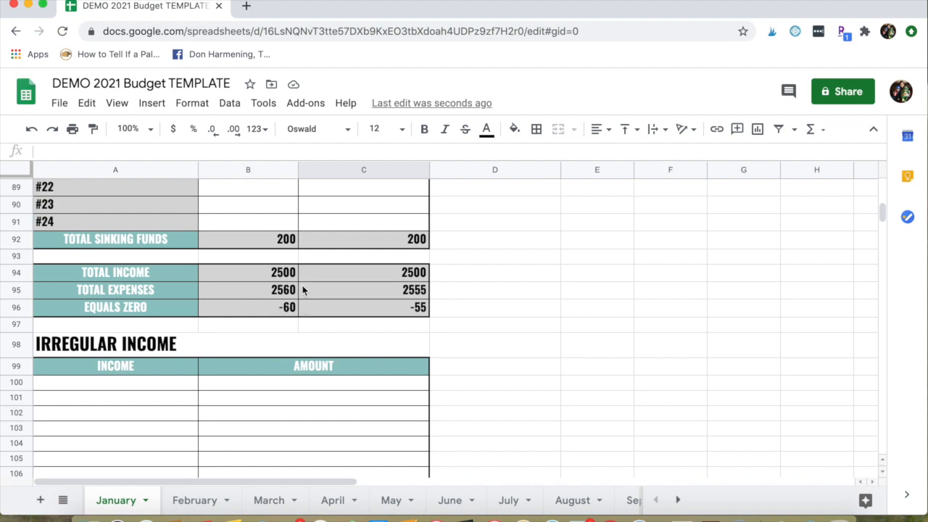
pyautogui.scroll(3, 303, 290)
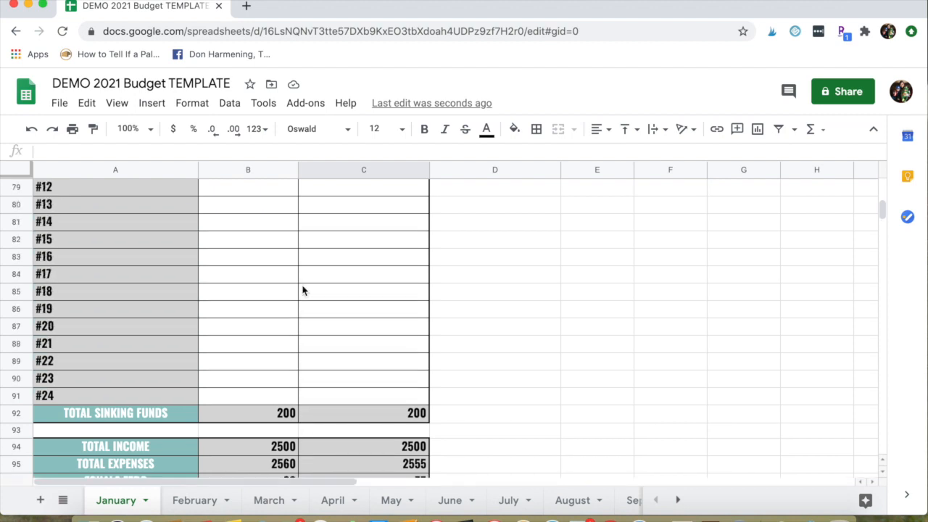
pyautogui.scroll(-5, 305, 290)
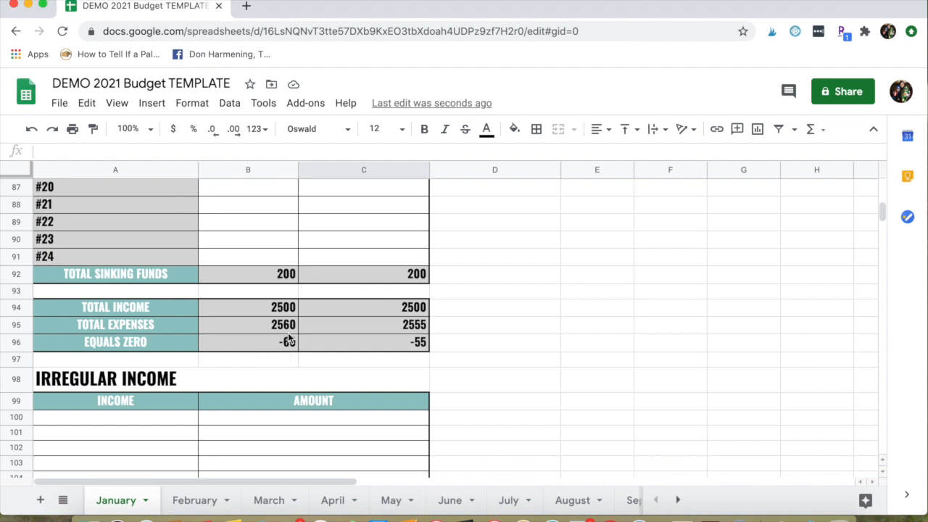
pyautogui.scroll(5, 396, 323)
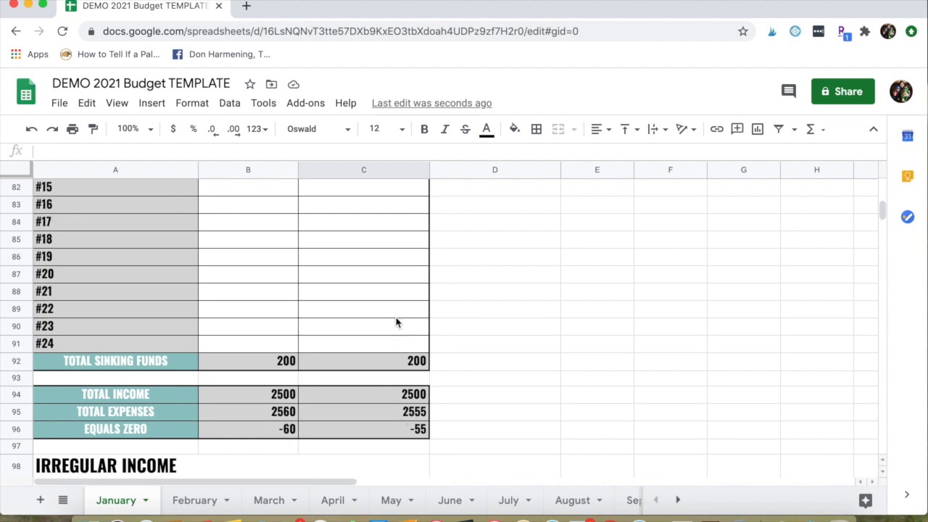
pyautogui.scroll(3, 396, 322)
pyautogui.click(276, 263)
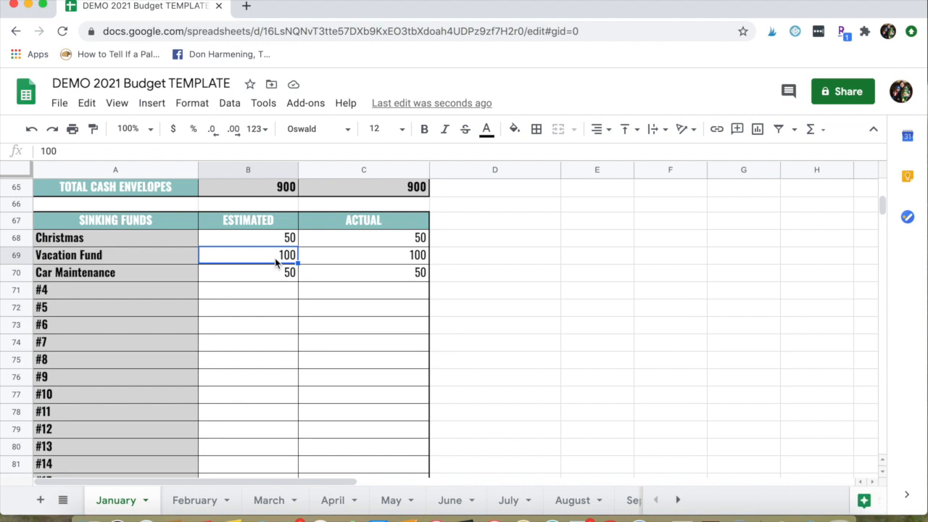
pyautogui.write('50')
pyautogui.click(269, 307)
# Set the Vacation Fund's actual sinking fund amount to 50.
pyautogui.scroll(-8, 269, 307)
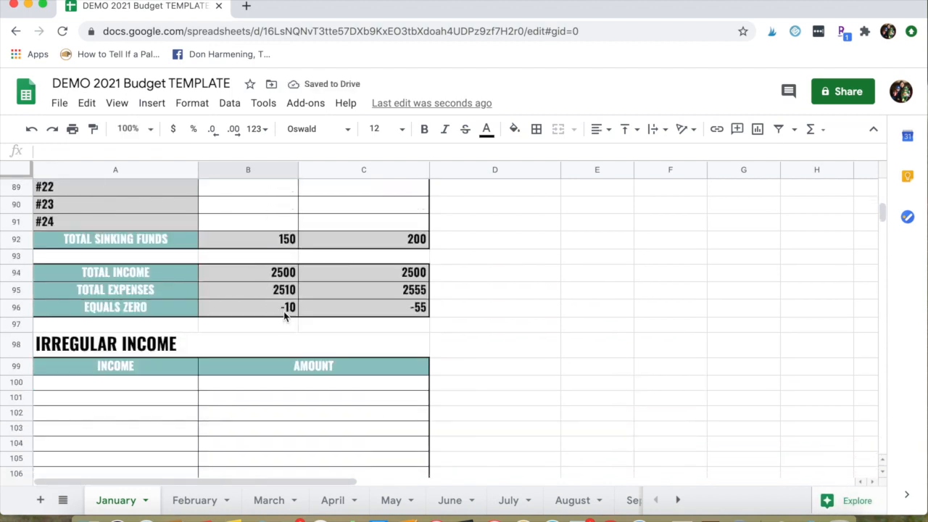
pyautogui.scroll(4, 283, 316)
pyautogui.scroll(5, 284, 315)
pyautogui.click(383, 254)
pyautogui.write('50')
pyautogui.click(377, 307)
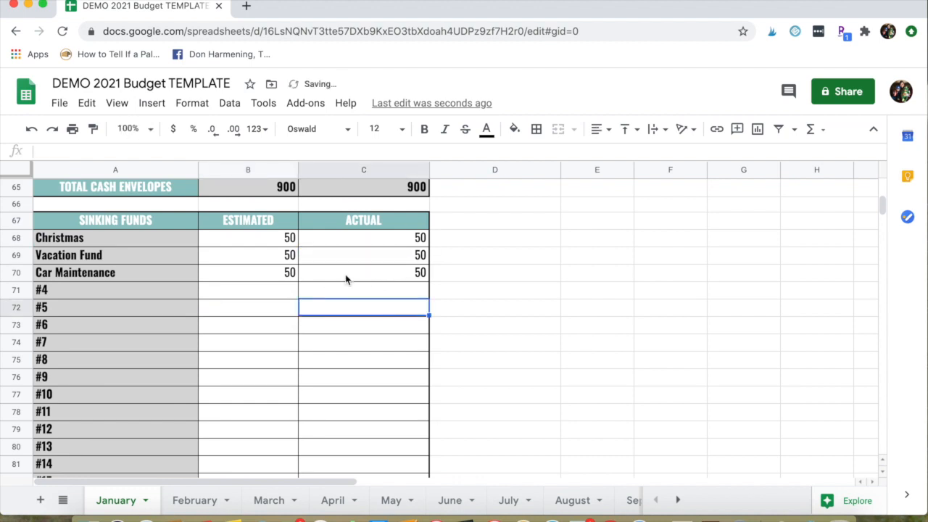
# Set the Christmas sinking fund's actual amount to 45 and recheck January's Equals Zero summary.
pyautogui.scroll(-5, 287, 290)
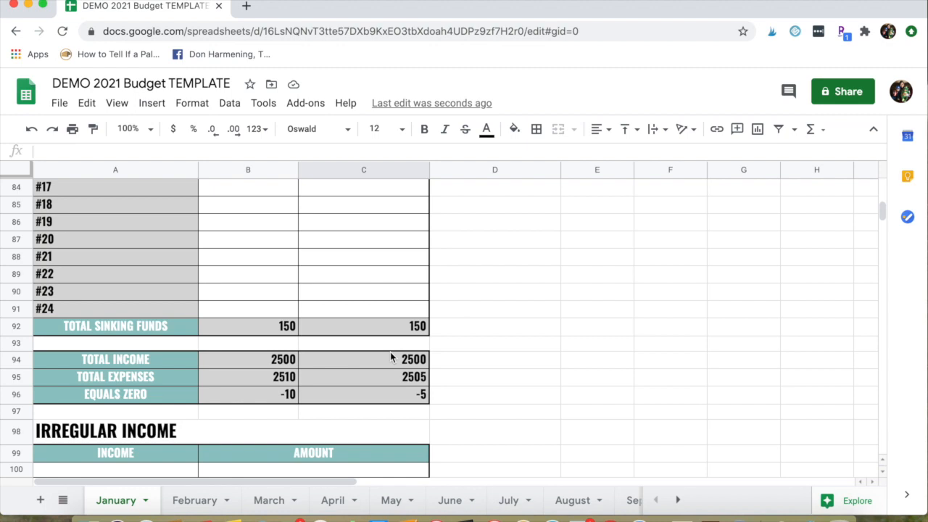
pyautogui.scroll(5, 390, 399)
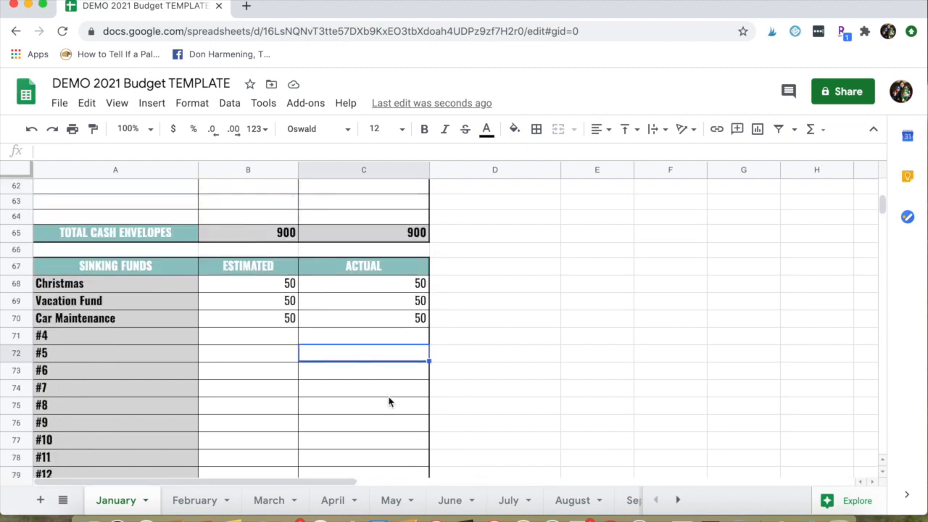
pyautogui.click(400, 290)
pyautogui.write('45')
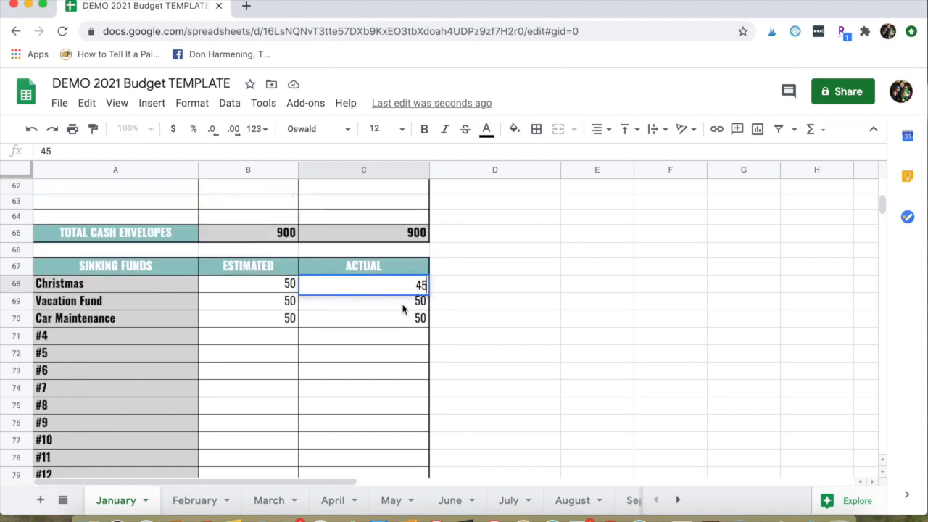
pyautogui.click(403, 326)
pyautogui.scroll(-5, 403, 330)
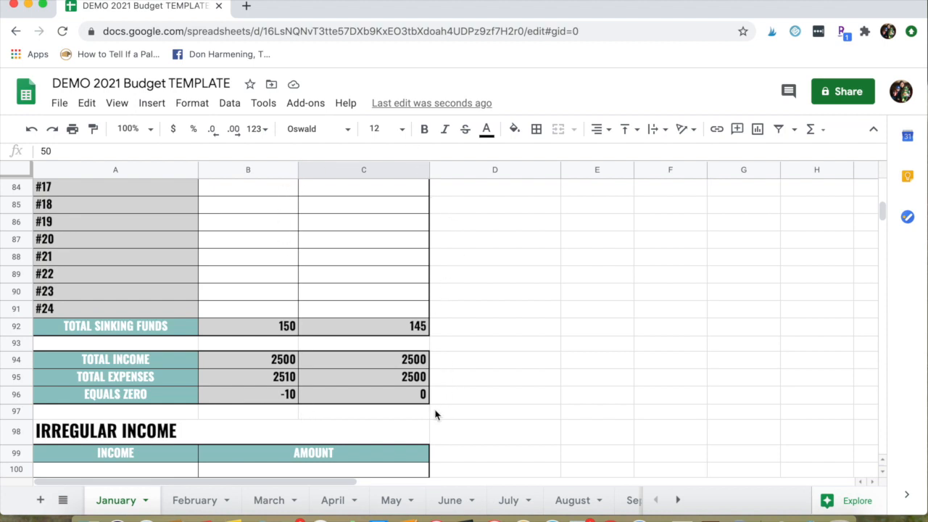
# Add "Debt - Ford Motor Company" with an amount of 100 as the first item in January's Irregular Income section.
pyautogui.scroll(-5, 294, 435)
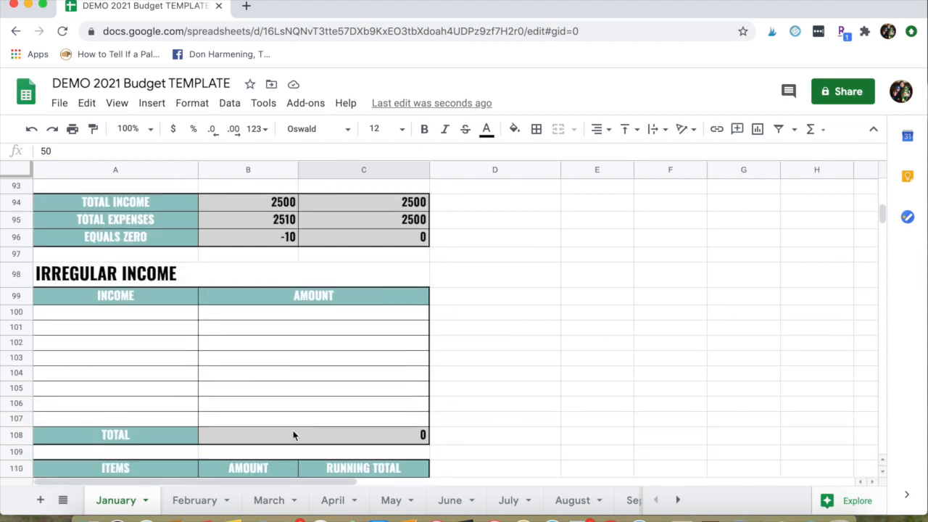
pyautogui.scroll(-1, 294, 435)
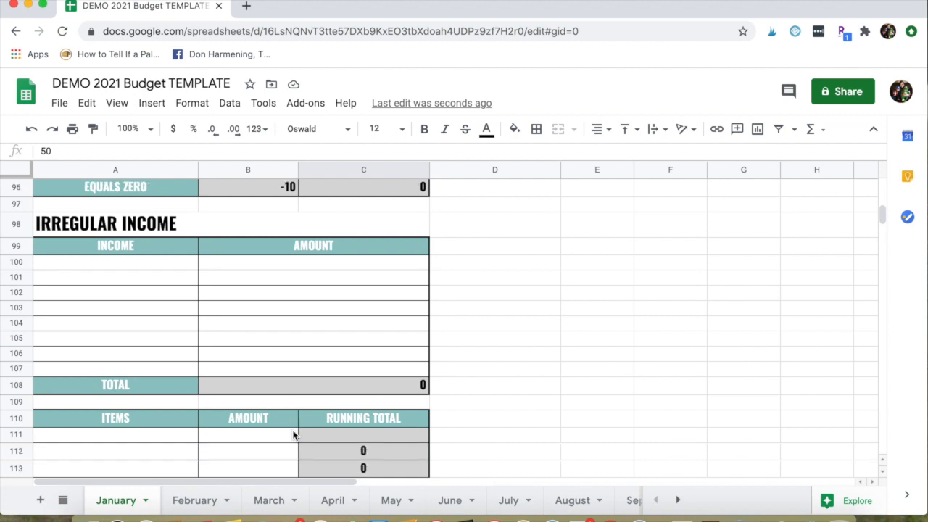
pyautogui.scroll(-1, 293, 434)
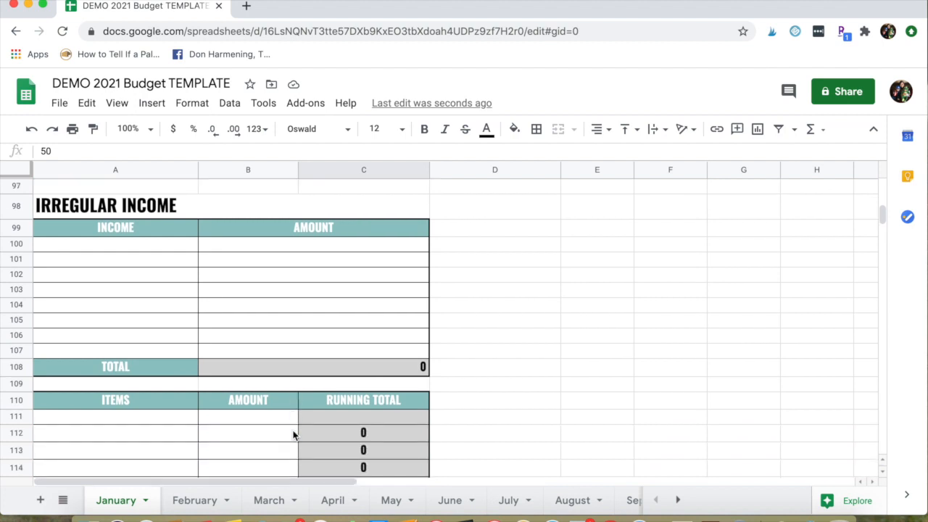
pyautogui.click(161, 234)
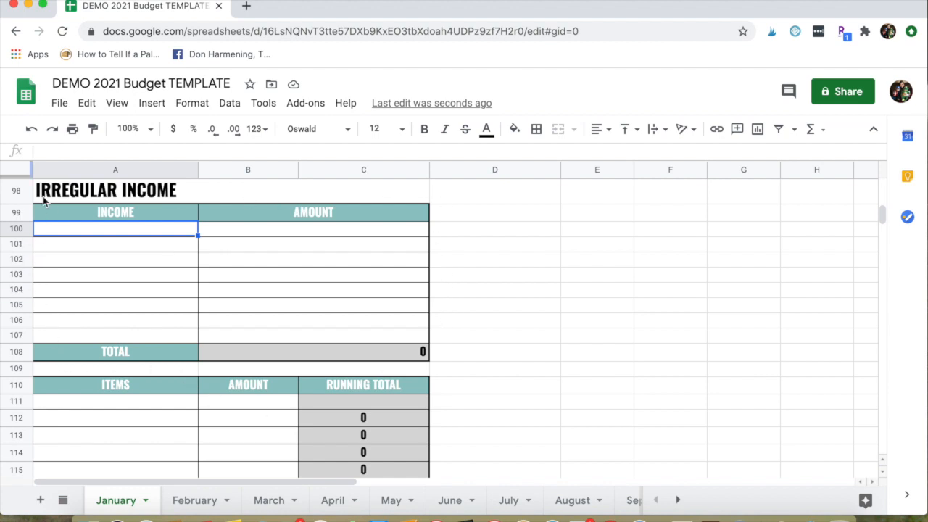
pyautogui.scroll(-1, 146, 383)
pyautogui.click(142, 366)
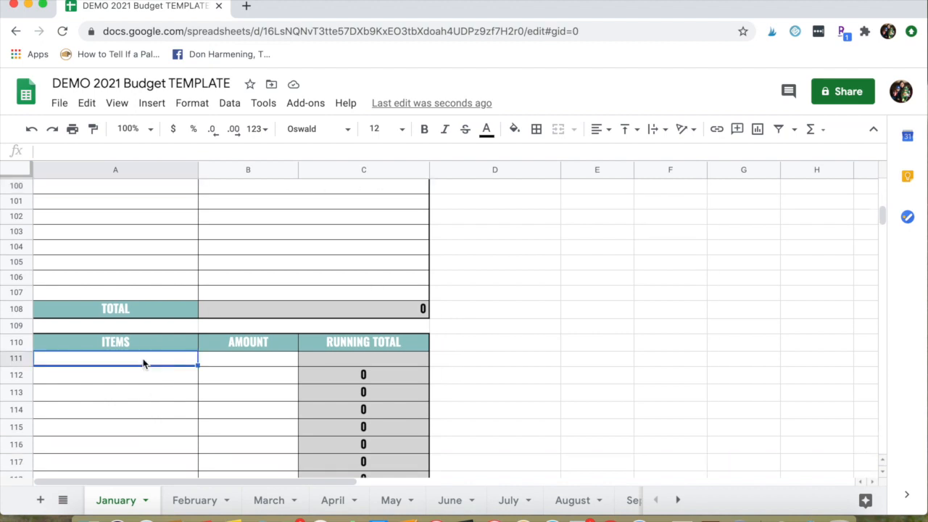
pyautogui.scroll(-2, 143, 367)
pyautogui.scroll(-1, 143, 364)
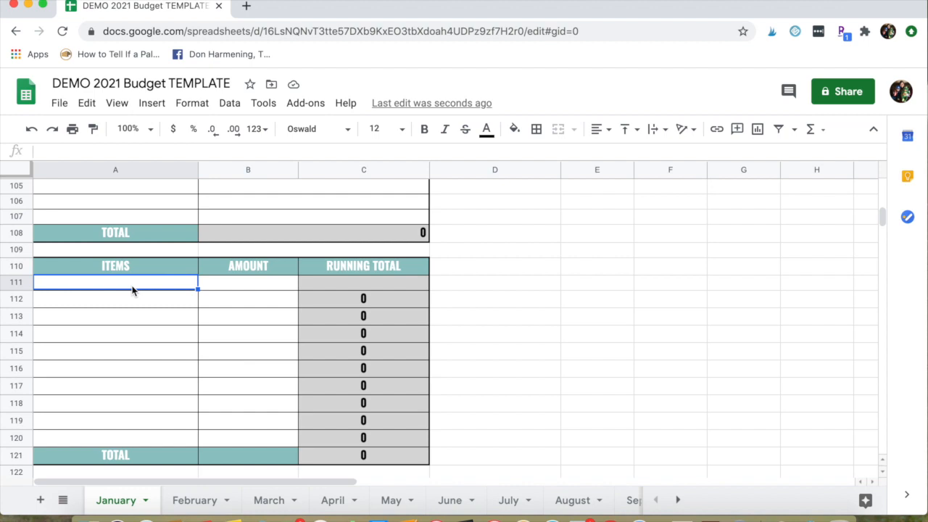
pyautogui.write('DE')
pyautogui.press('BackSpace')
pyautogui.write('ebt -')
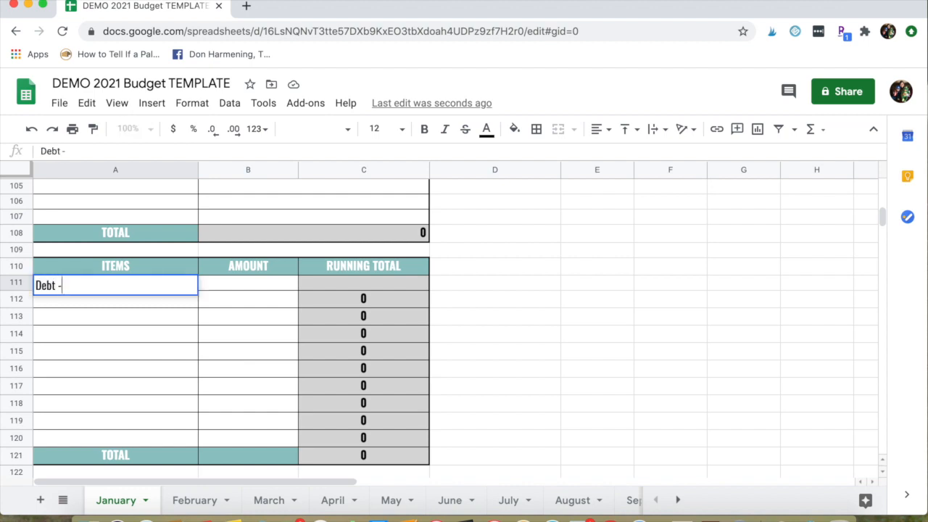
pyautogui.write(' Ford Motor Company')
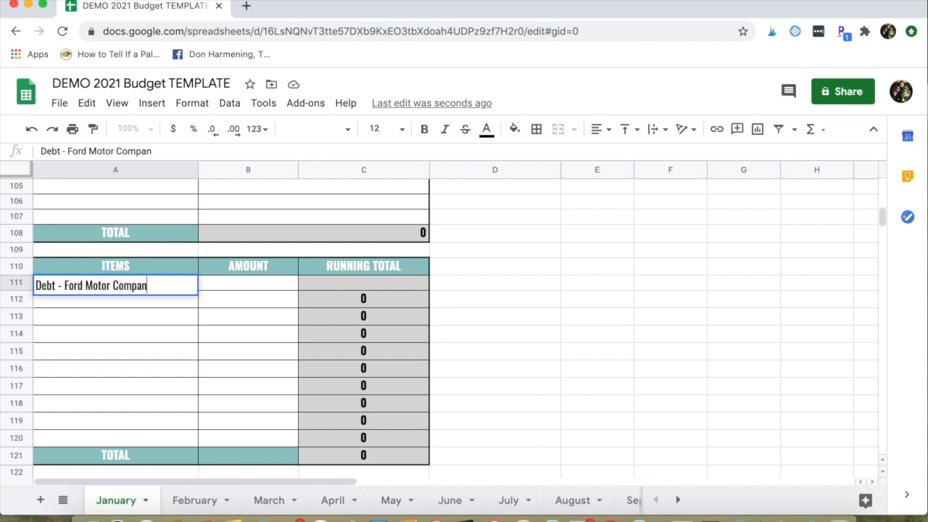
pyautogui.click(224, 285)
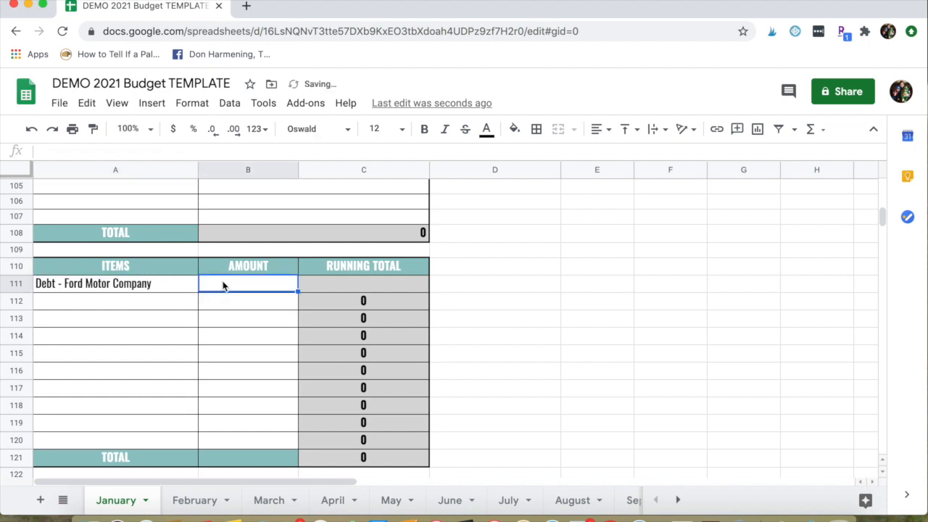
pyautogui.write('100')
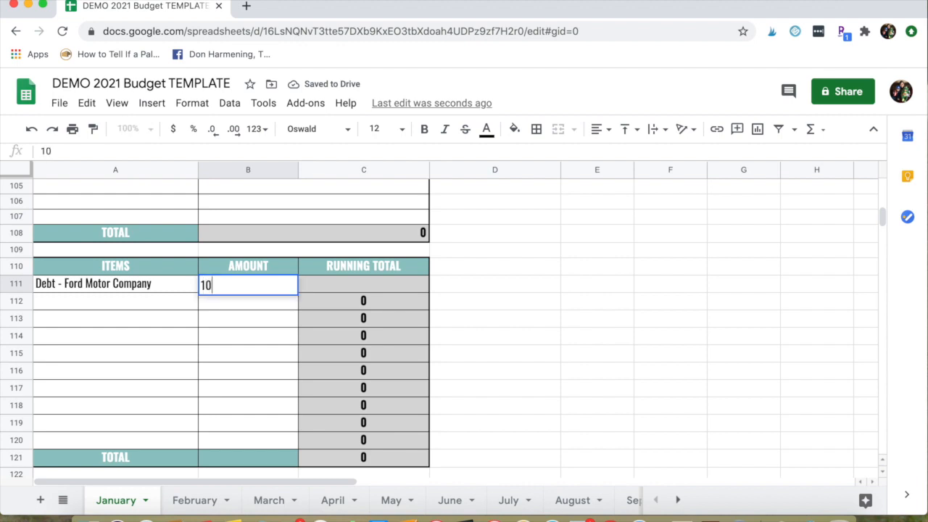
pyautogui.click(234, 308)
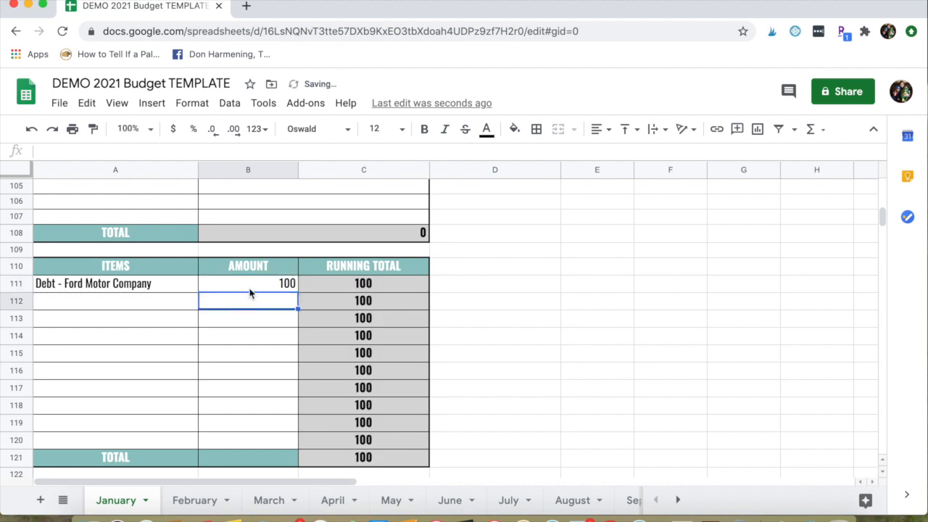
# Add Vacation with an amount of 200 as the second irregular income item.
pyautogui.click(132, 305)
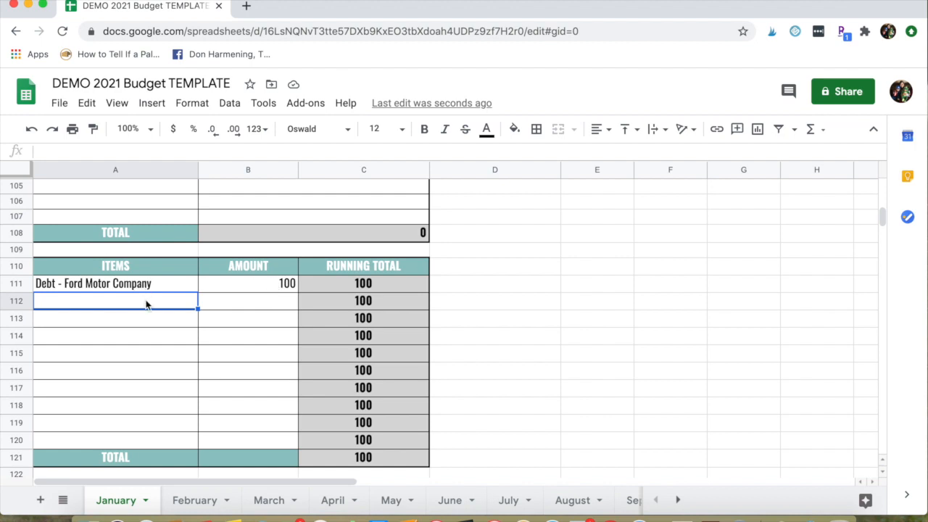
pyautogui.write('Vacation')
pyautogui.press('Tab')
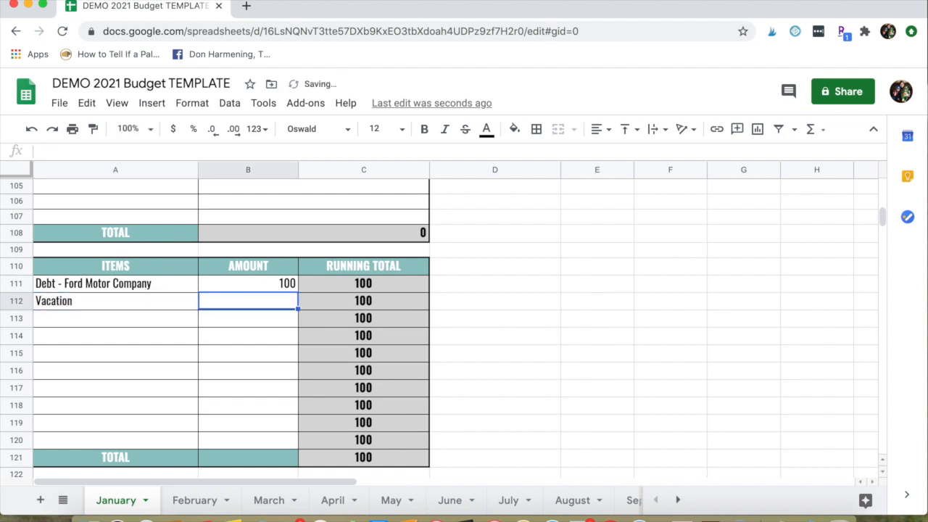
pyautogui.write('200')
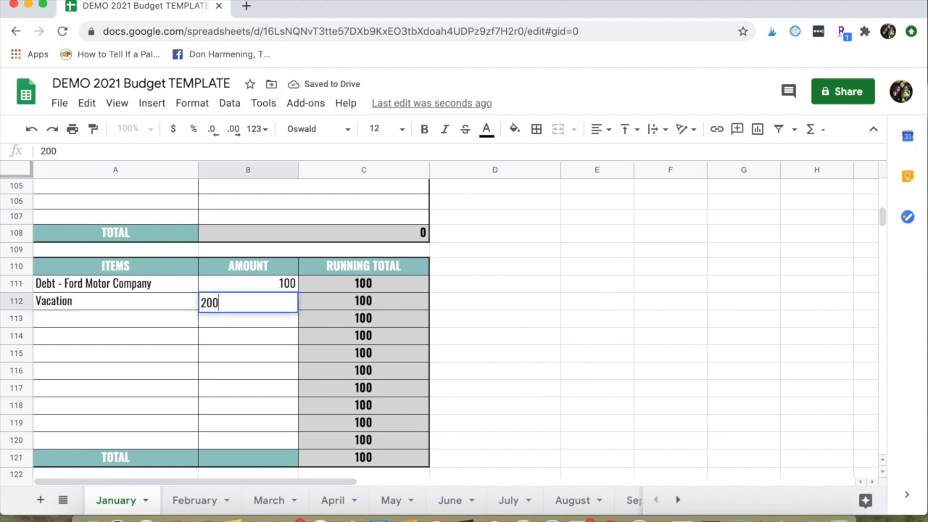
# Add Christmas and Clothing to the irregular income items with an amount of 100 each.
pyautogui.click(130, 321)
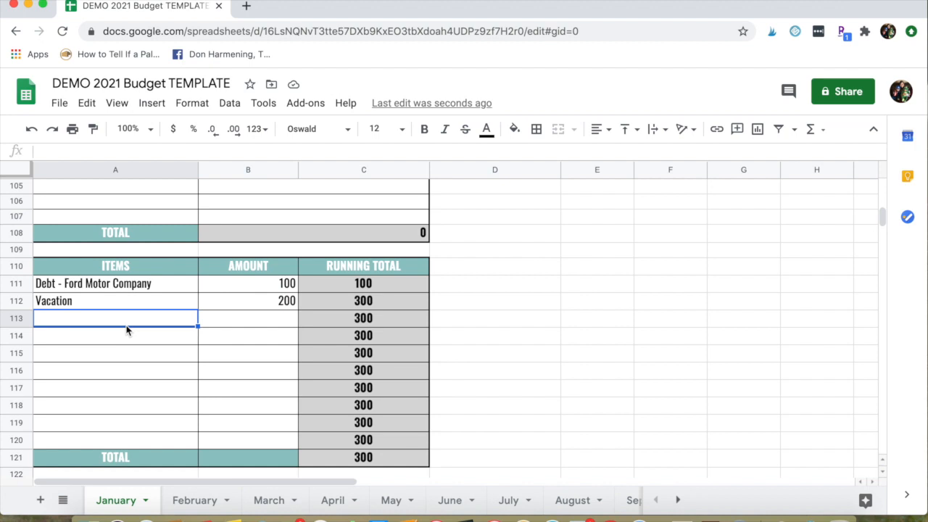
pyautogui.write('Christmas')
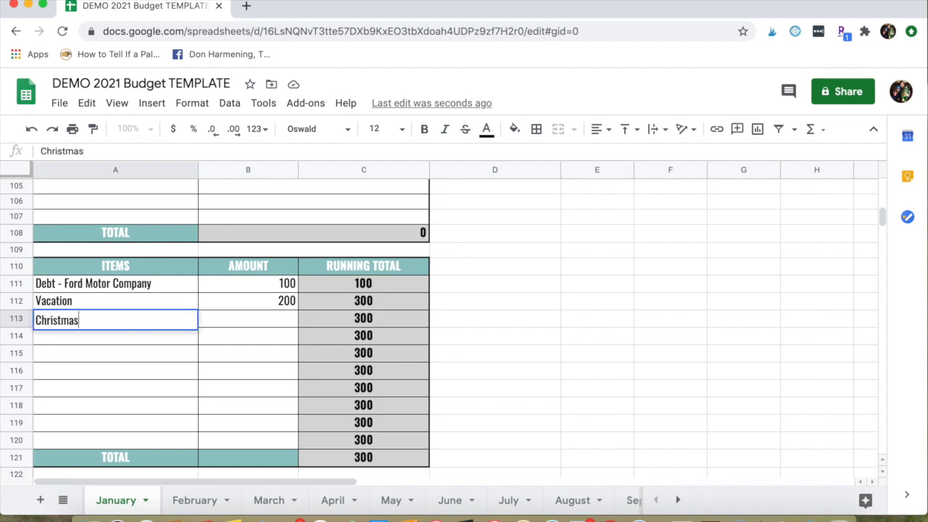
pyautogui.press('Tab')
pyautogui.write('100')
pyautogui.click(134, 342)
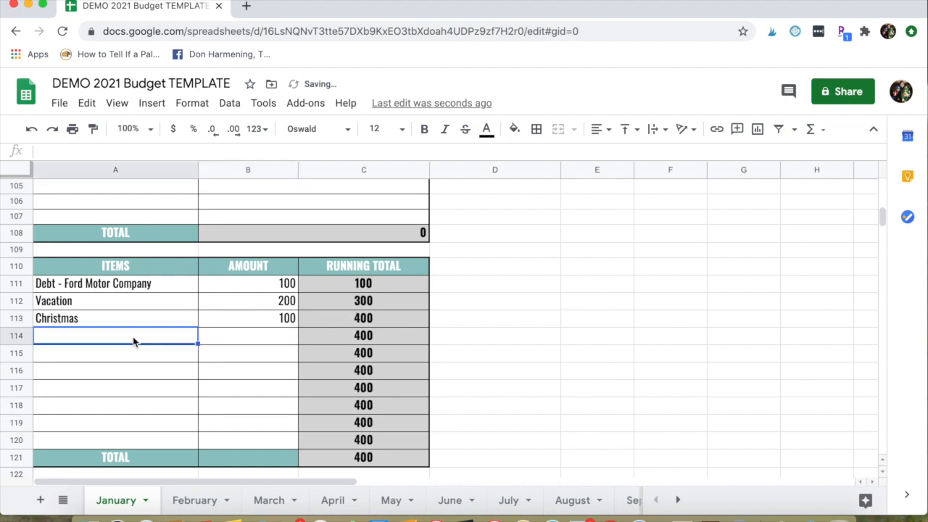
pyautogui.write('Clothing')
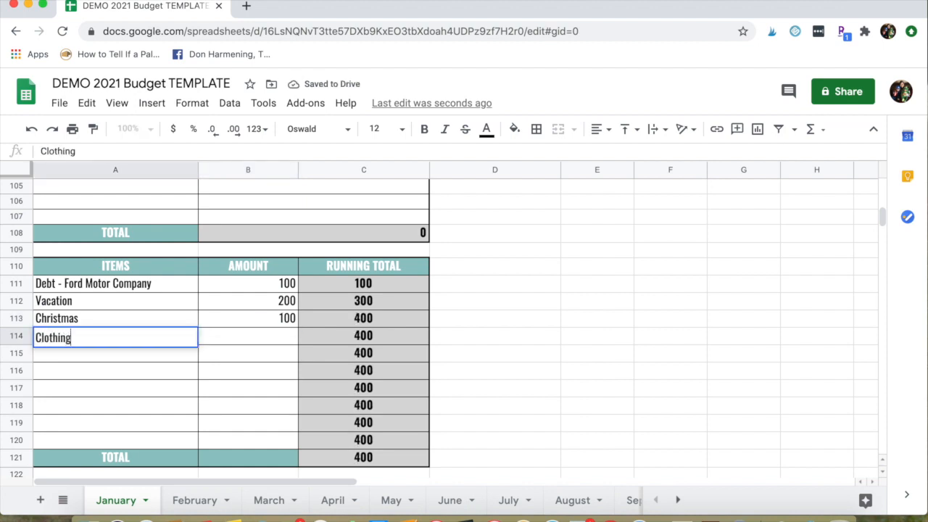
pyautogui.press('Tab')
pyautogui.write('100')
pyautogui.click(168, 353)
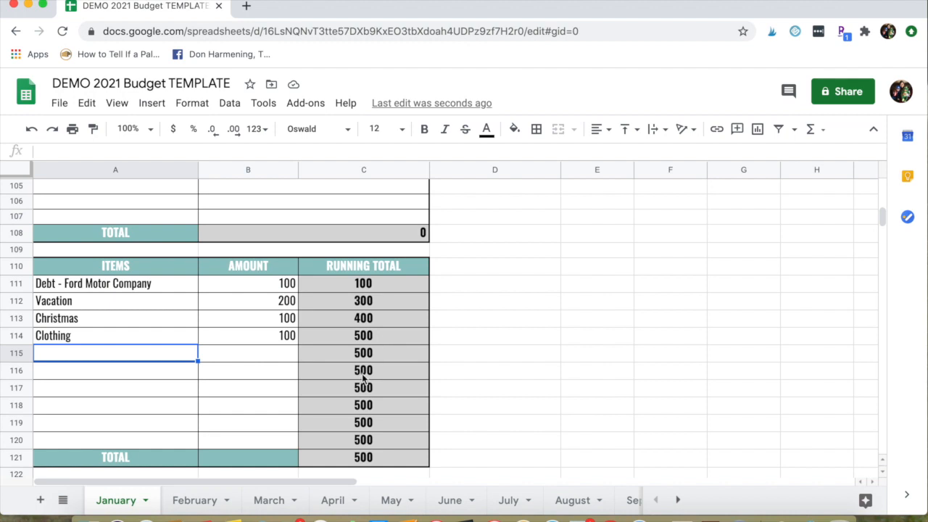
# Enter the earner's first name with an amount of 300 in the first row of the Irregular Income table.
pyautogui.scroll(-2, 362, 377)
pyautogui.scroll(5, 364, 377)
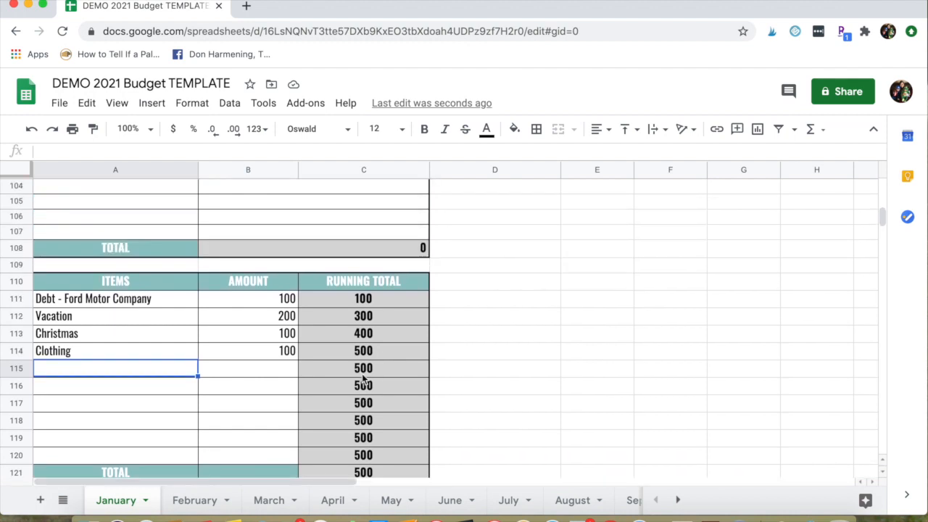
pyautogui.scroll(2, 363, 377)
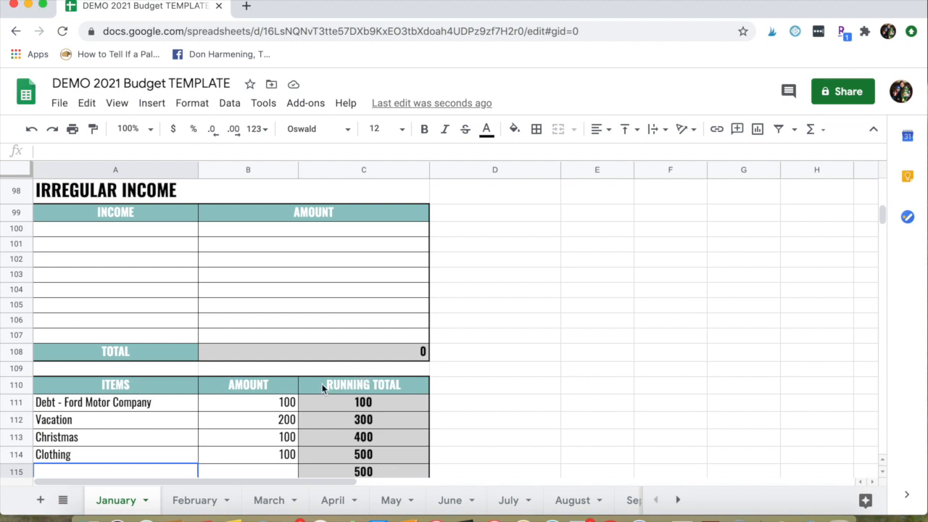
pyautogui.click(74, 232)
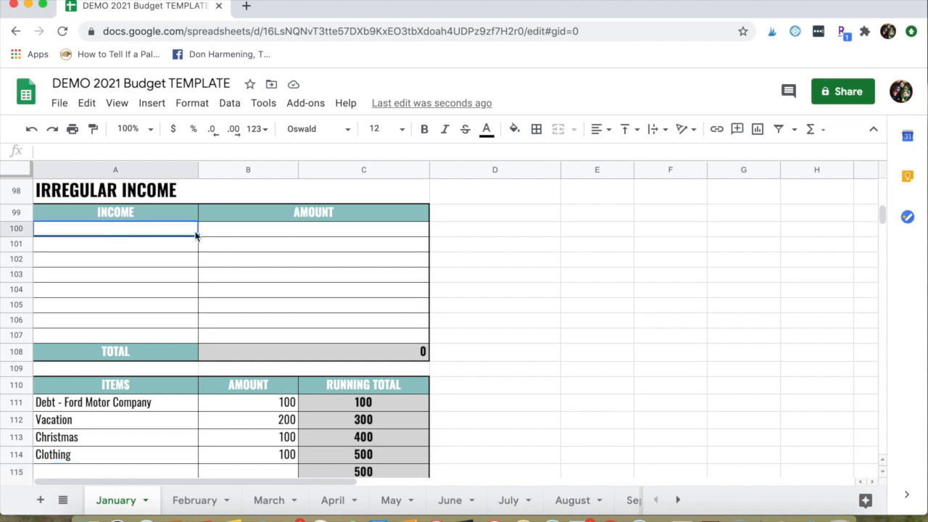
pyautogui.write('Frank')
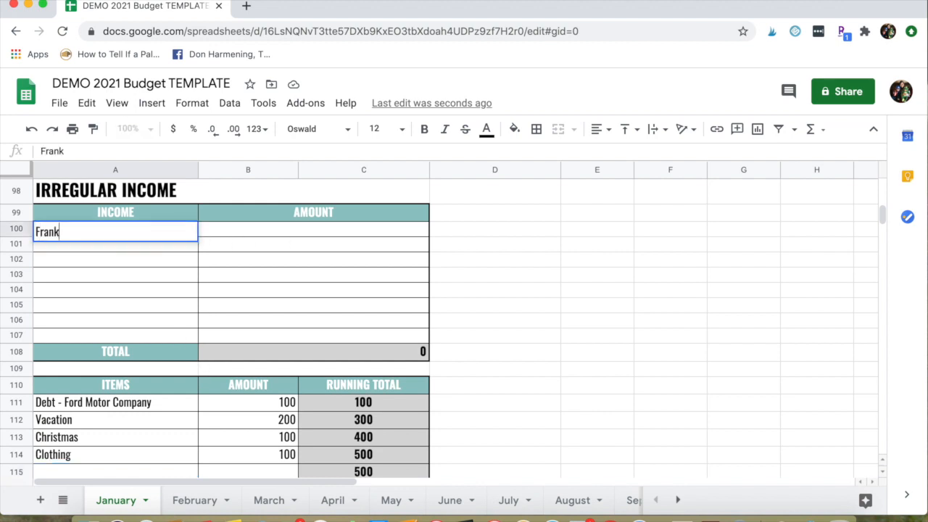
pyautogui.press('Tab')
pyautogui.write('300')
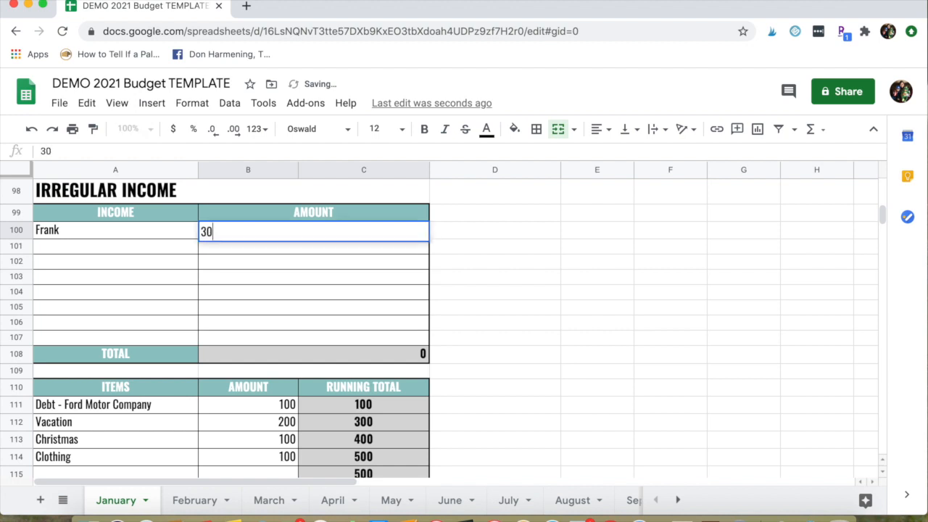
pyautogui.click(193, 262)
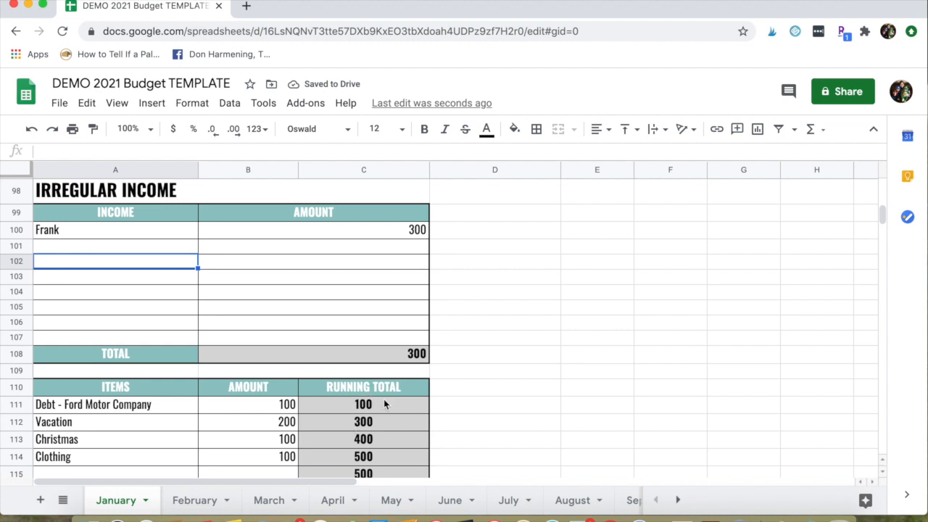
# Look over the Credit Card Tracker's first table and select the Groceries estimate in January's cash envelopes.
pyautogui.scroll(-10, 456, 393)
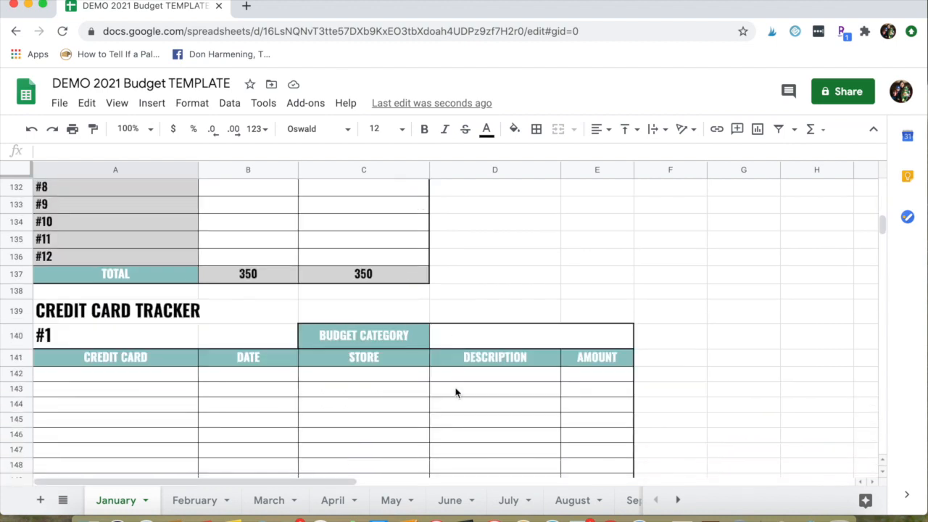
pyautogui.scroll(-2, 455, 393)
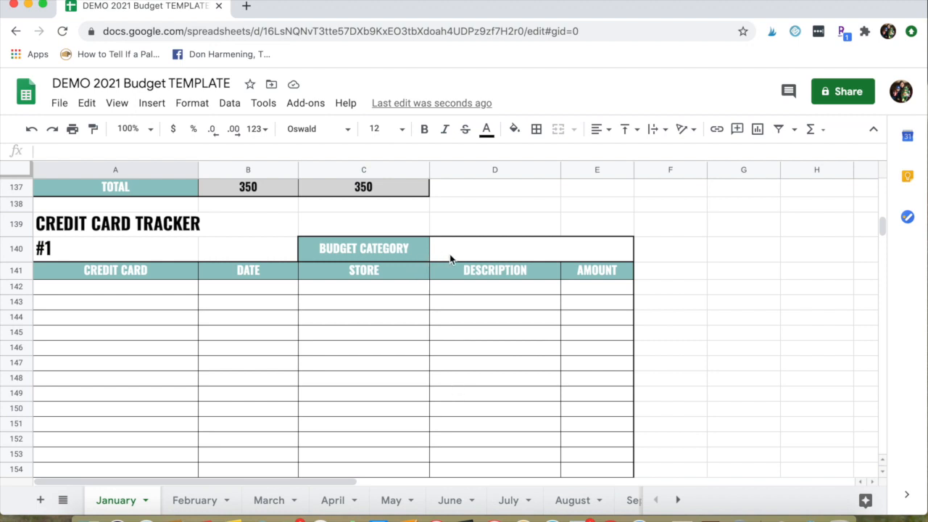
pyautogui.scroll(11, 438, 250)
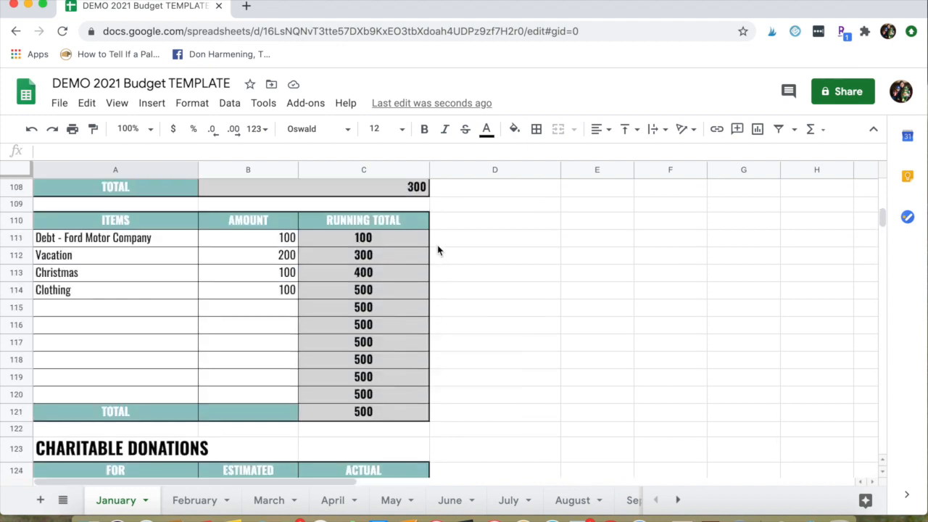
pyautogui.scroll(10, 438, 250)
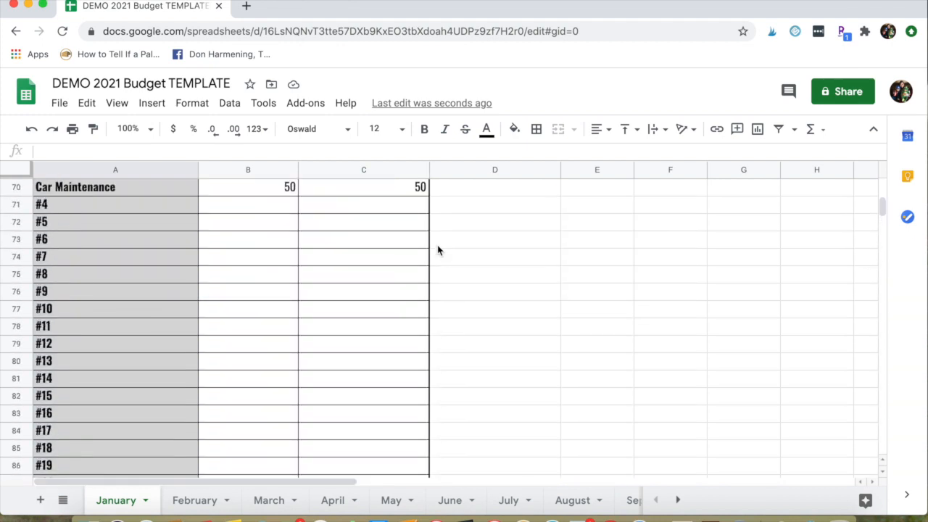
pyautogui.scroll(4, 438, 250)
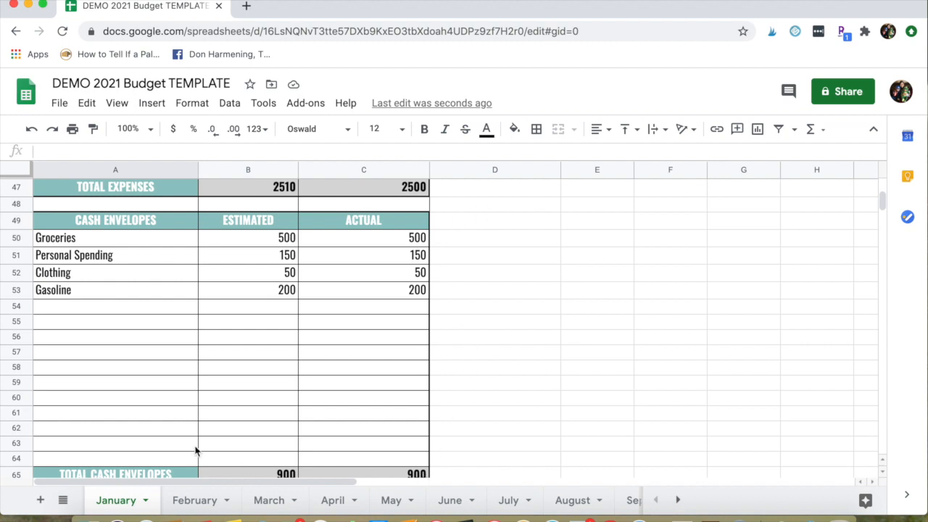
pyautogui.click(269, 241)
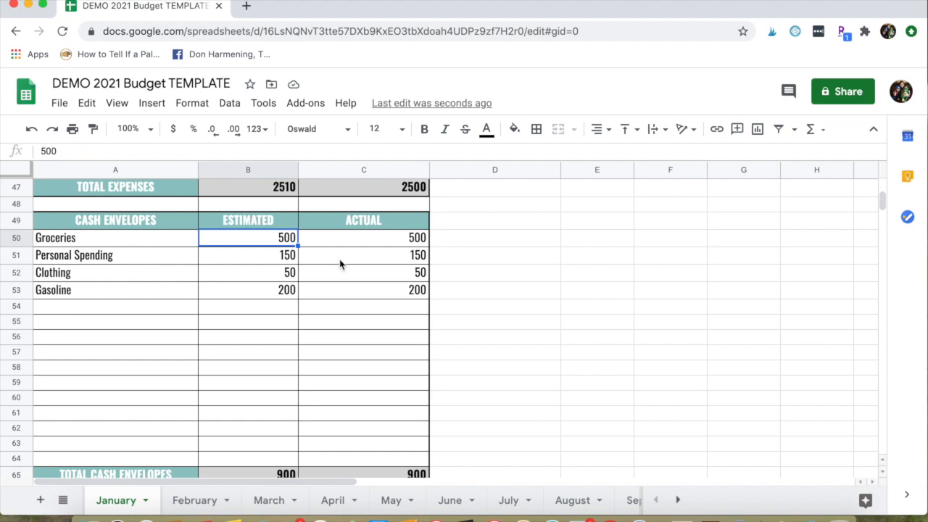
# Set the budget category of January's first Credit Card Tracker table to Groceries.
pyautogui.scroll(-12, 339, 258)
pyautogui.scroll(-6, 340, 259)
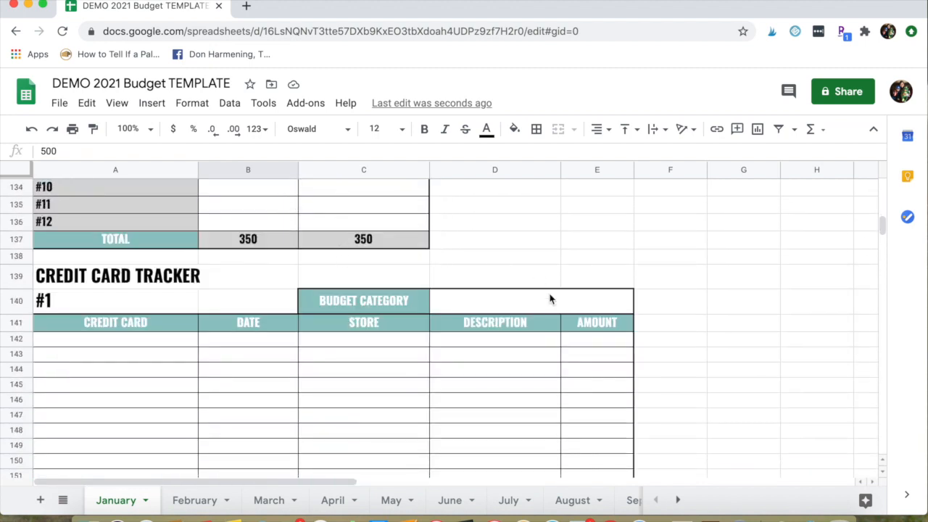
pyautogui.click(510, 304)
pyautogui.write('Grocer')
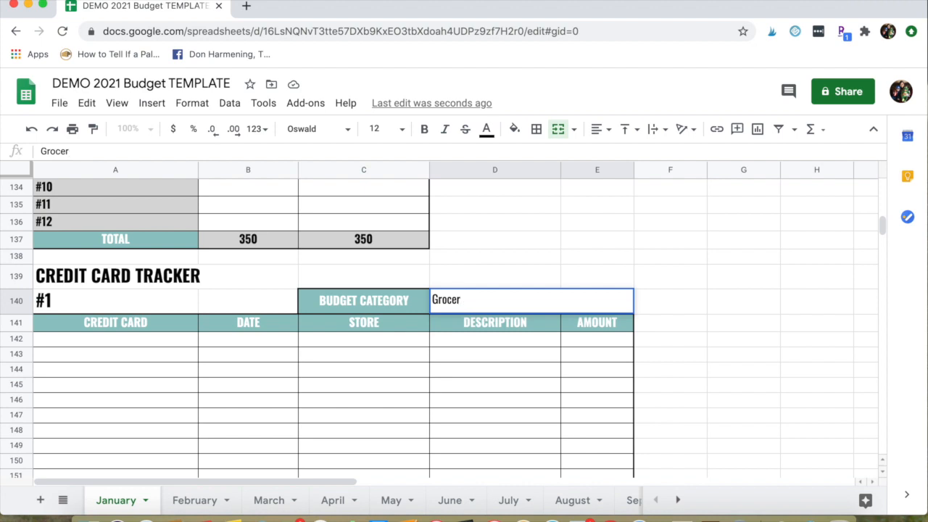
pyautogui.write('yies')
# Enter Walmart as the credit card and 1/3/2021 as the date in the tracker's first row.
pyautogui.click(115, 352)
pyautogui.click(120, 342)
pyautogui.scroll(-1, 226, 344)
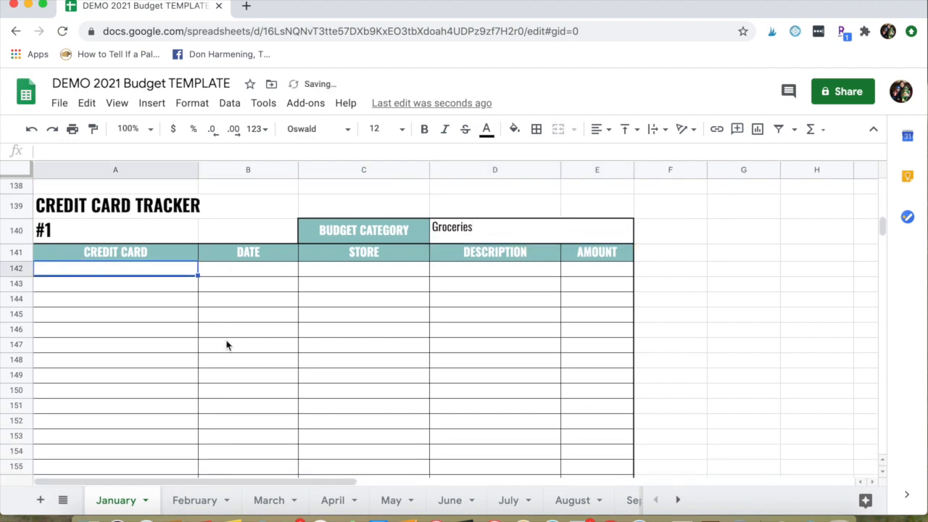
pyautogui.scroll(-1, 226, 345)
pyautogui.scroll(1, 227, 345)
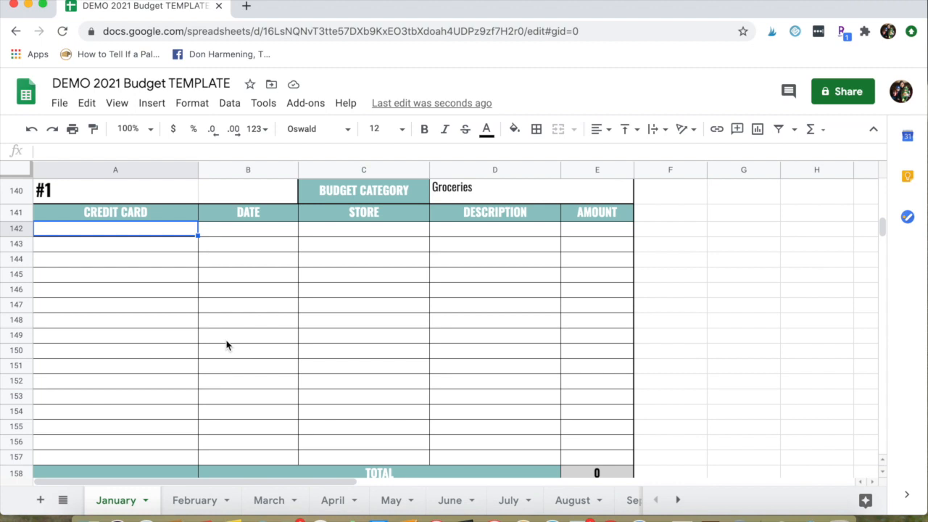
pyautogui.write('Walmart')
pyautogui.press('Tab')
pyautogui.write('1')
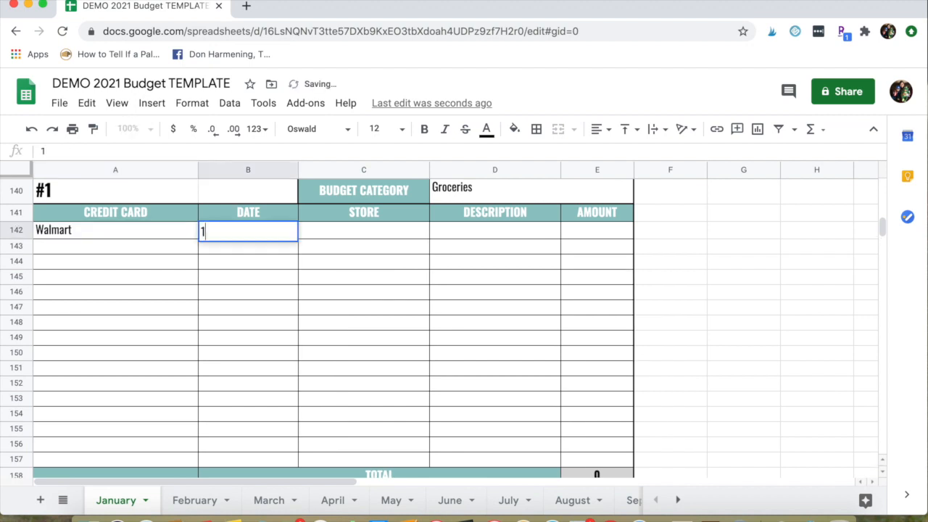
pyautogui.write('/3/2021')
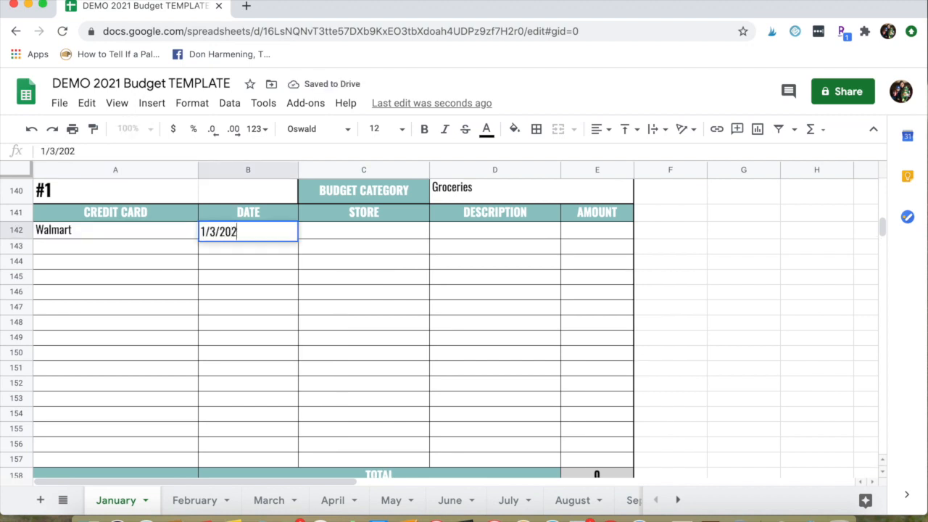
pyautogui.press('Tab')
# Change the first row's credit card to Visa and enter Walmart as its store.
pyautogui.click(126, 233)
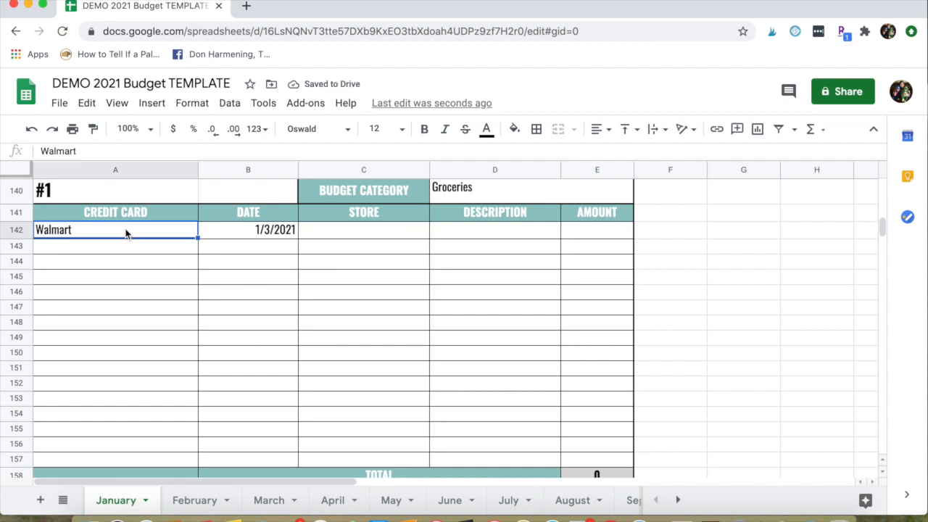
pyautogui.write('Visa')
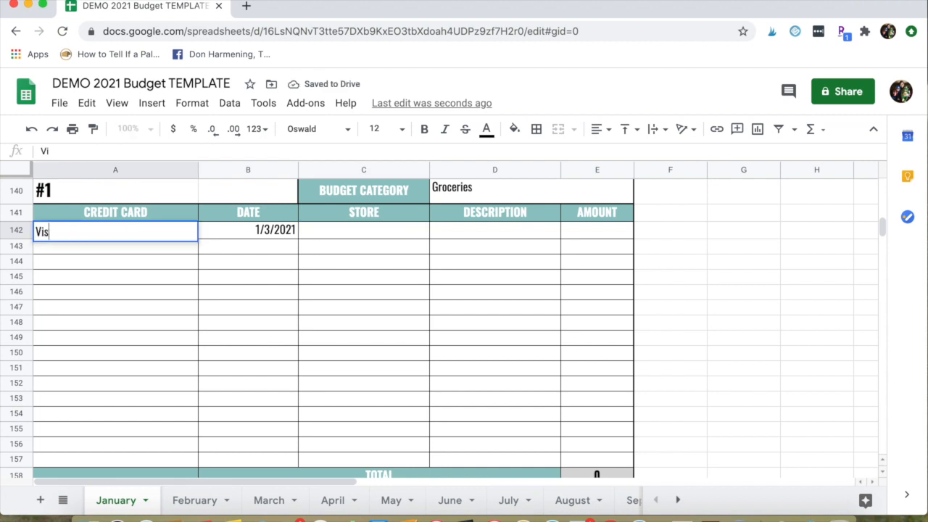
pyautogui.press('Tab')
pyautogui.press('Tab')
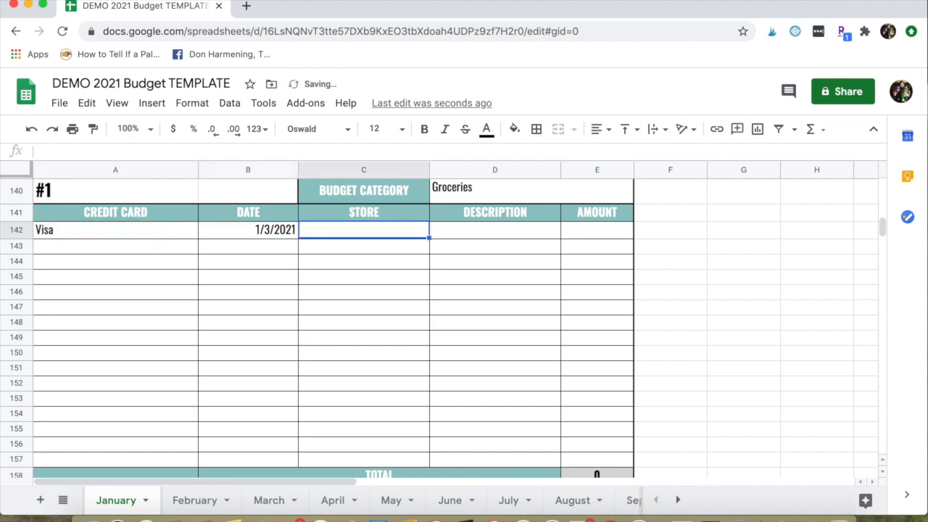
pyautogui.write('Walmart')
pyautogui.press('Tab')
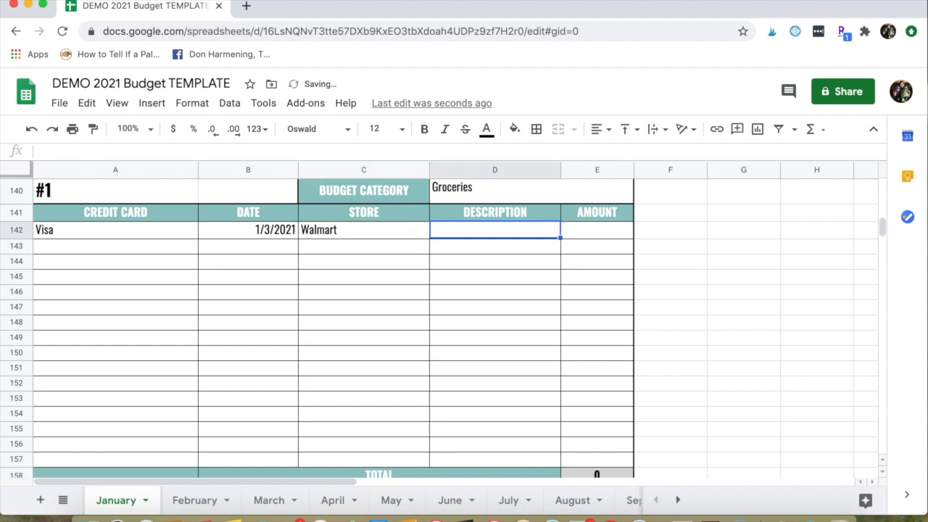
# Complete the Visa purchase row with the description Weekly Groceries and an amount of $110.29.
pyautogui.write('Weekly Groce')
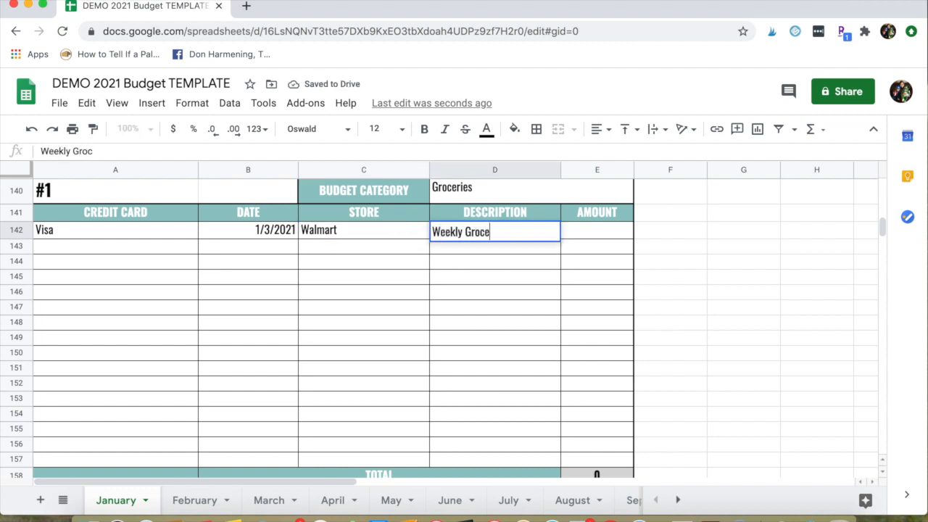
pyautogui.write('ries')
pyautogui.press('Tab')
pyautogui.write('$')
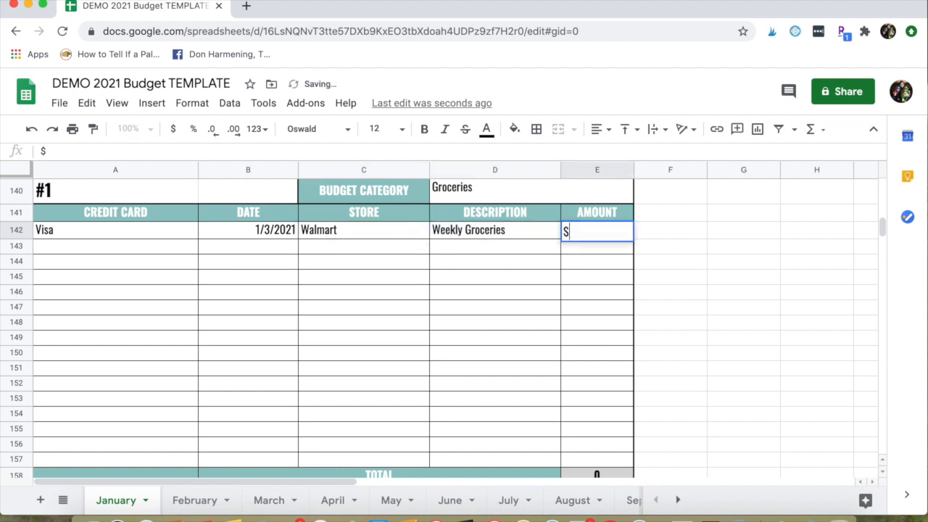
pyautogui.write('110.29')
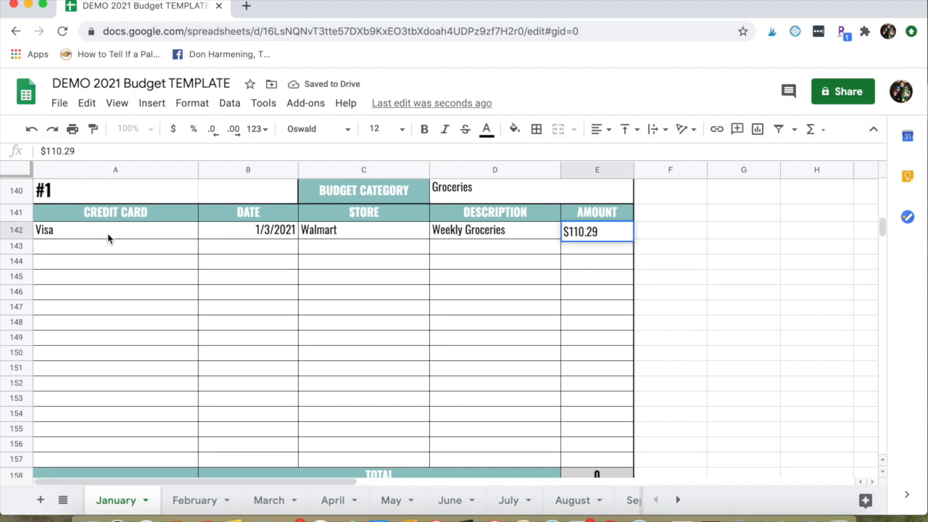
pyautogui.press('Return')
# Examine the first credit card table's empty rows and total, and look through the remaining credit card tables.
pyautogui.scroll(-1, 529, 343)
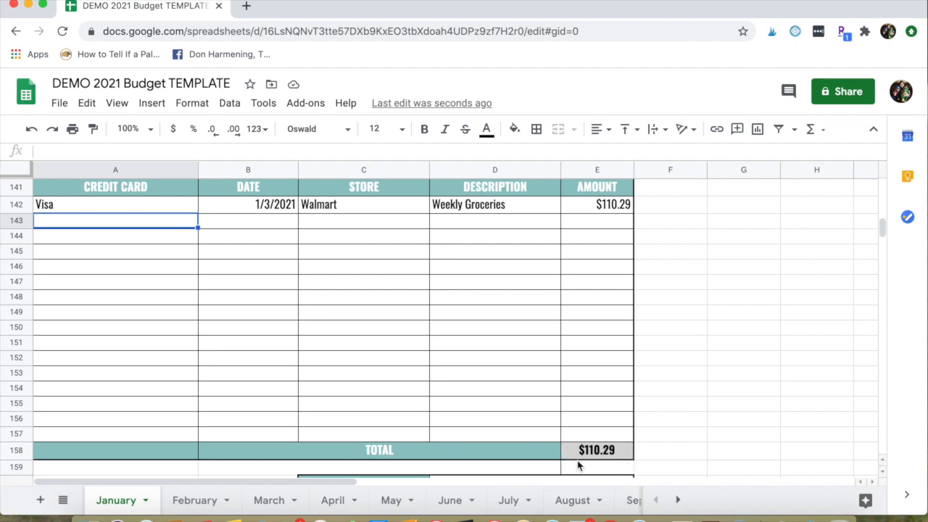
pyautogui.click(177, 248)
pyautogui.click(180, 282)
pyautogui.click(180, 312)
pyautogui.click(180, 333)
pyautogui.click(185, 363)
pyautogui.scroll(-5, 215, 371)
pyautogui.scroll(-5, 216, 375)
pyautogui.scroll(-10, 216, 370)
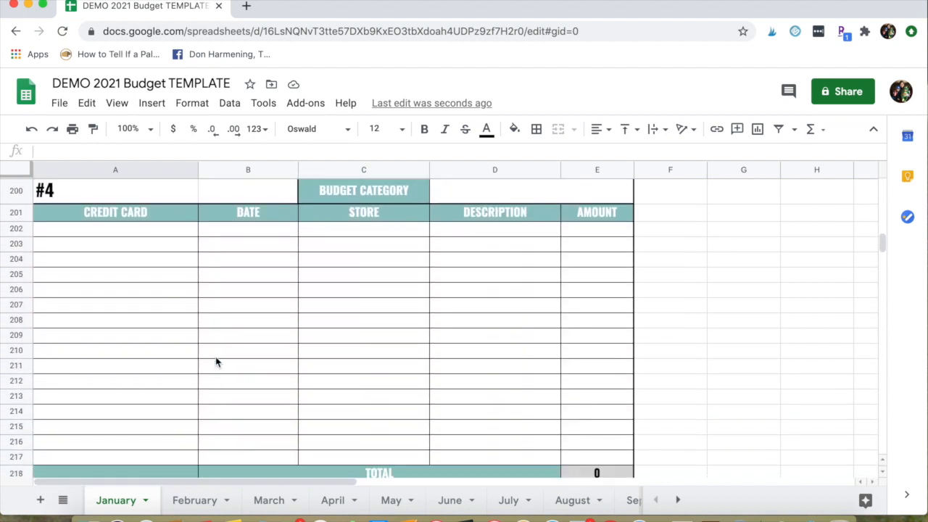
pyautogui.scroll(-15, 215, 362)
pyautogui.scroll(-12, 215, 363)
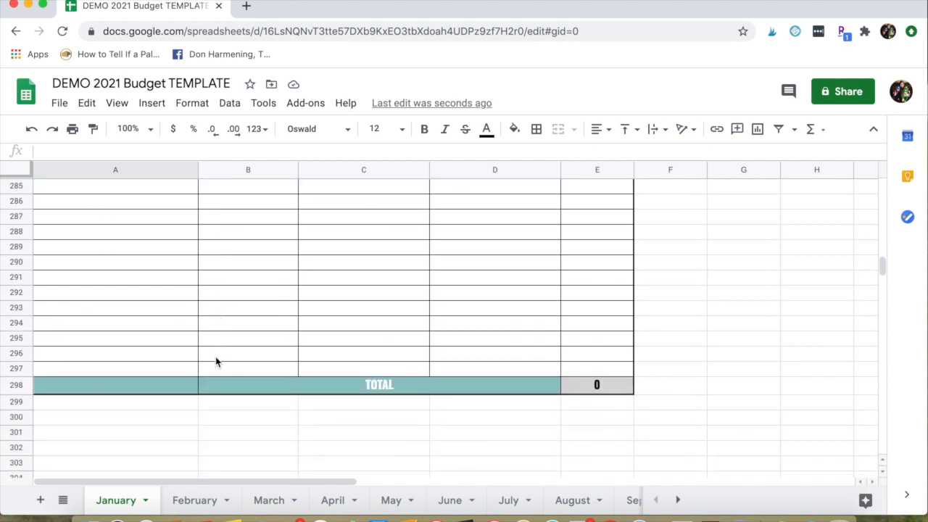
# Open the Sinking Funds Tracker sheet and examine the January withdrawal cells for Christmas and Vacation Fund.
pyautogui.scroll(20, 215, 362)
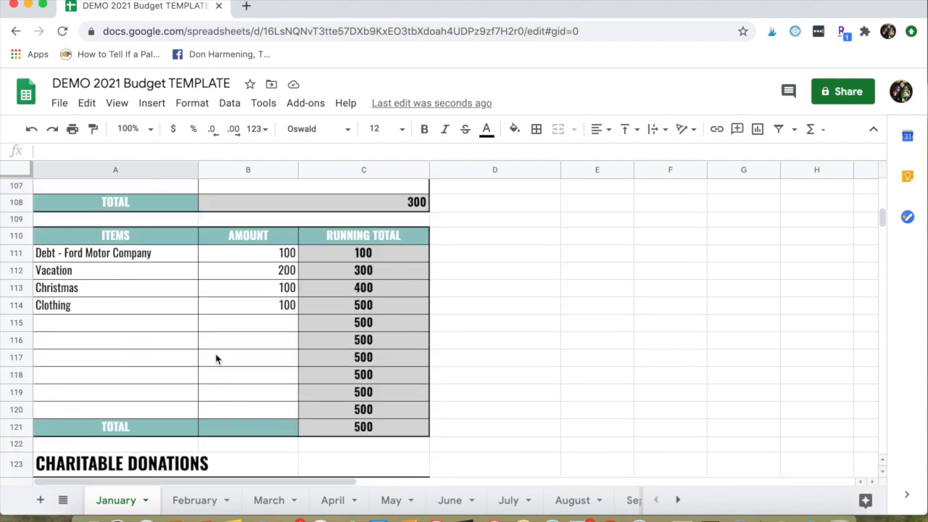
pyautogui.scroll(14, 216, 359)
pyautogui.scroll(3, 208, 307)
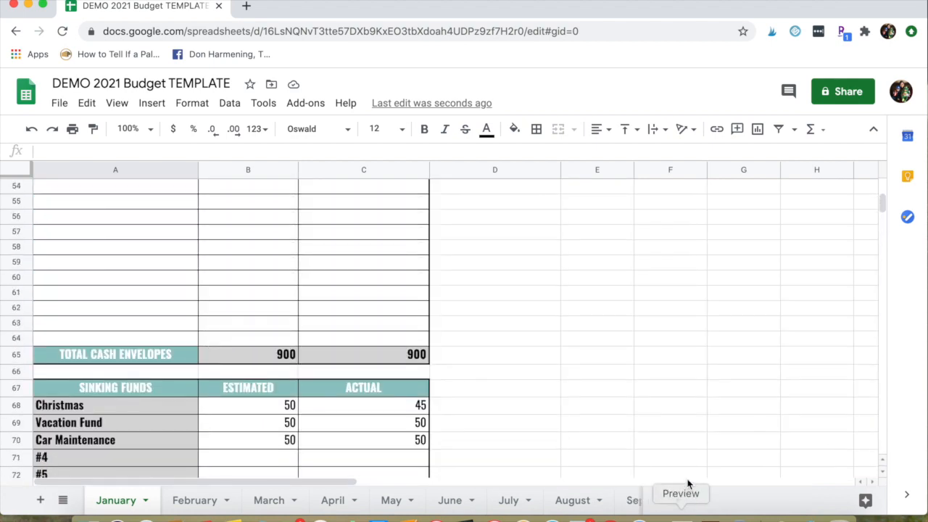
pyautogui.click(678, 500)
pyautogui.click(479, 501)
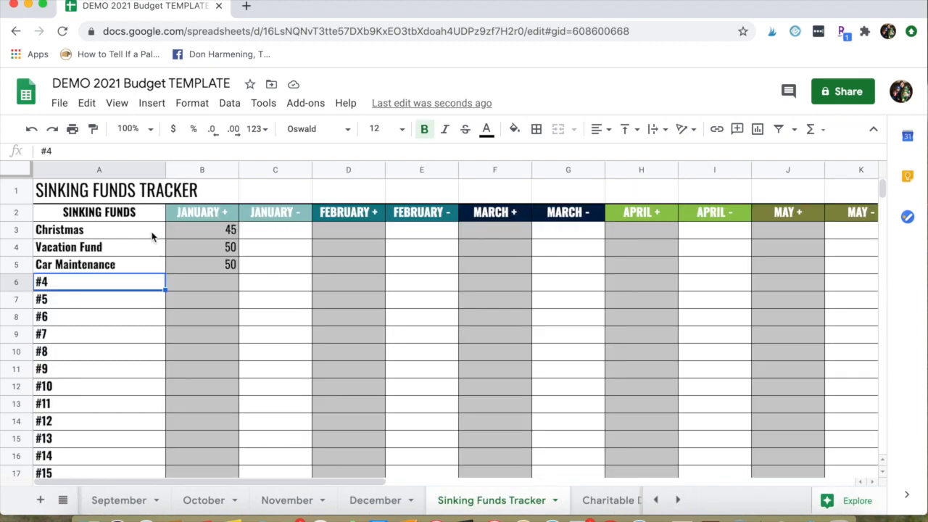
pyautogui.click(265, 237)
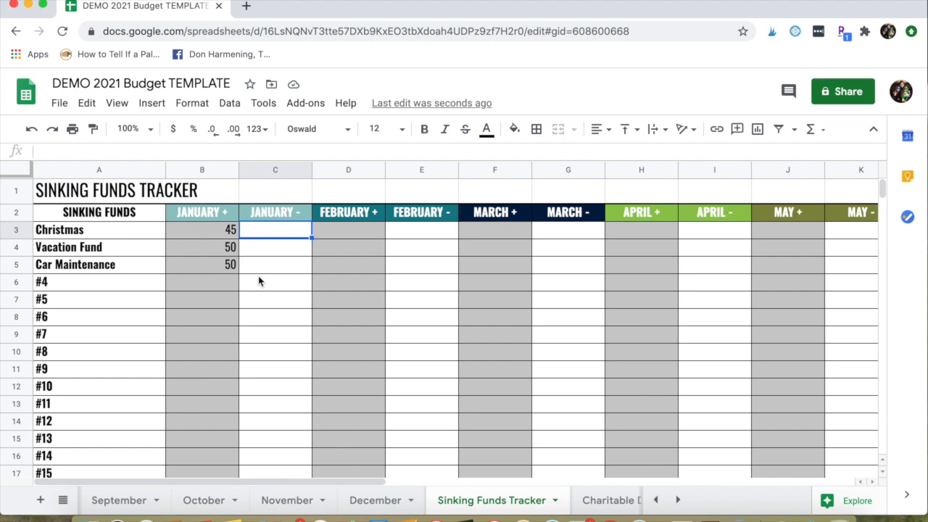
pyautogui.click(254, 252)
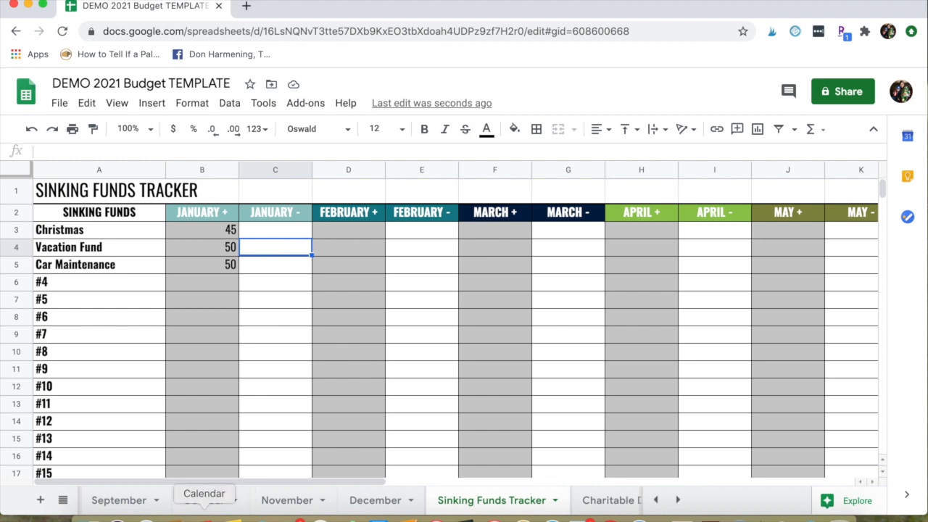
# On the February sheet, enter 100 as both the estimated and actual amount of the Christmas sinking fund.
pyautogui.hscroll(-5, 182, 503)
pyautogui.click(185, 502)
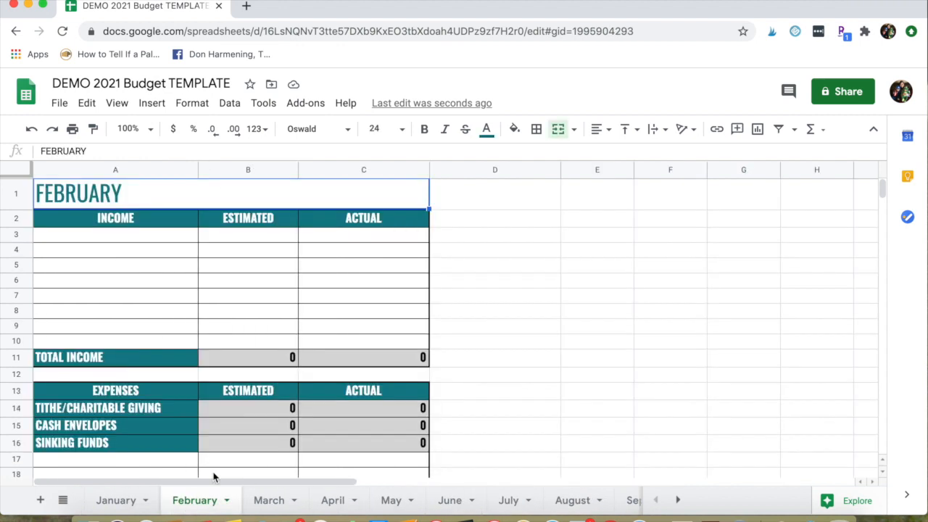
pyautogui.scroll(-20, 227, 392)
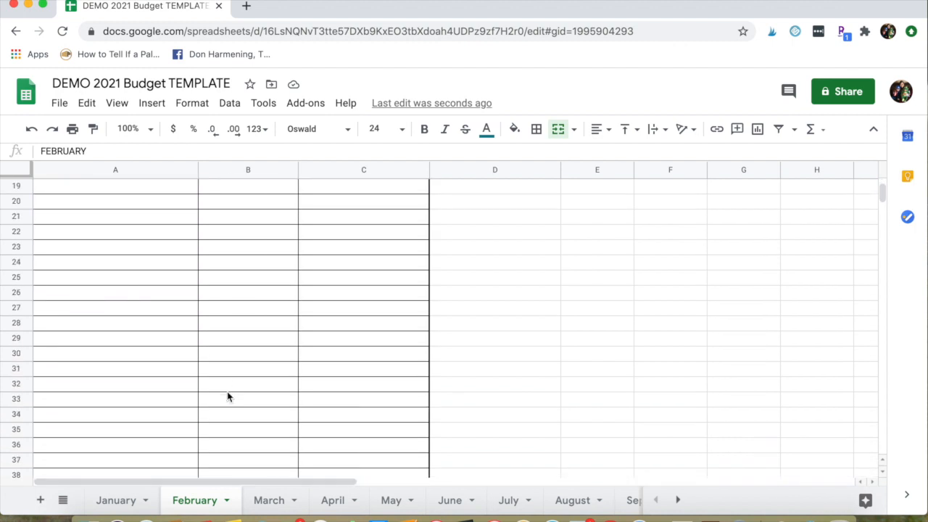
pyautogui.scroll(-1, 227, 396)
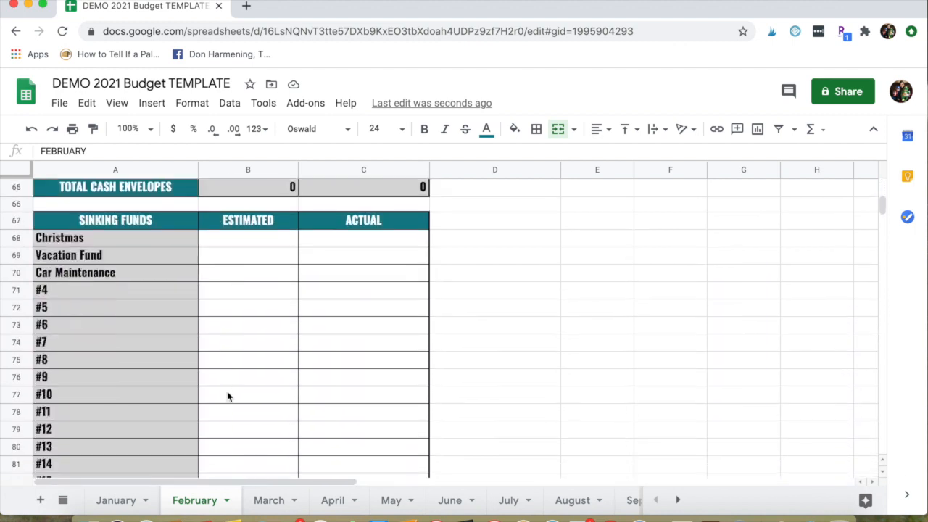
pyautogui.click(262, 241)
pyautogui.write('100')
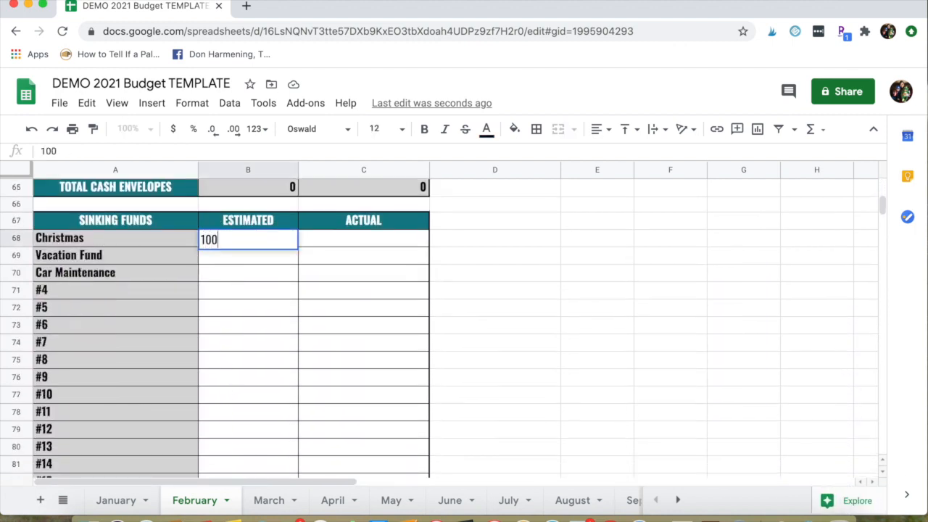
pyautogui.press('Tab')
pyautogui.write('100')
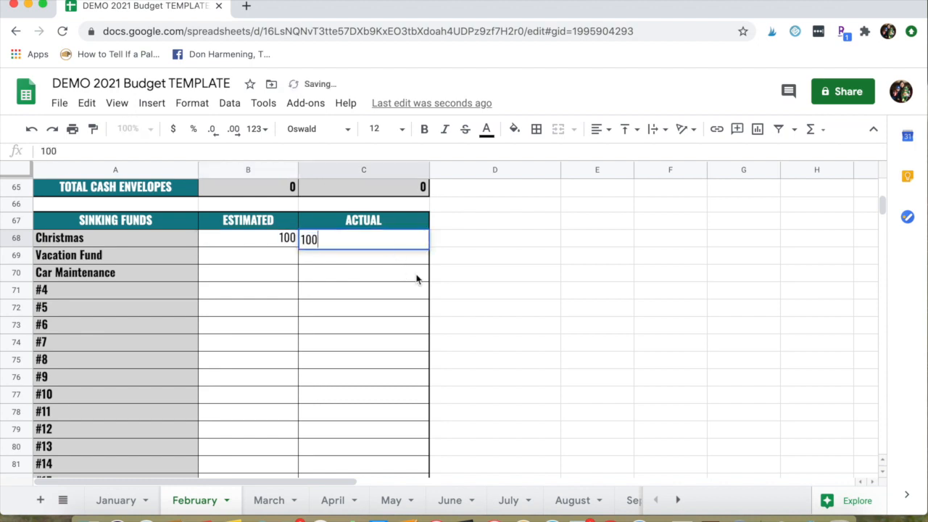
# Enter February actual amounts of 200 for Vacation Fund and 100 for Car Maintenance.
pyautogui.click(419, 284)
pyautogui.click(411, 260)
pyautogui.write('200')
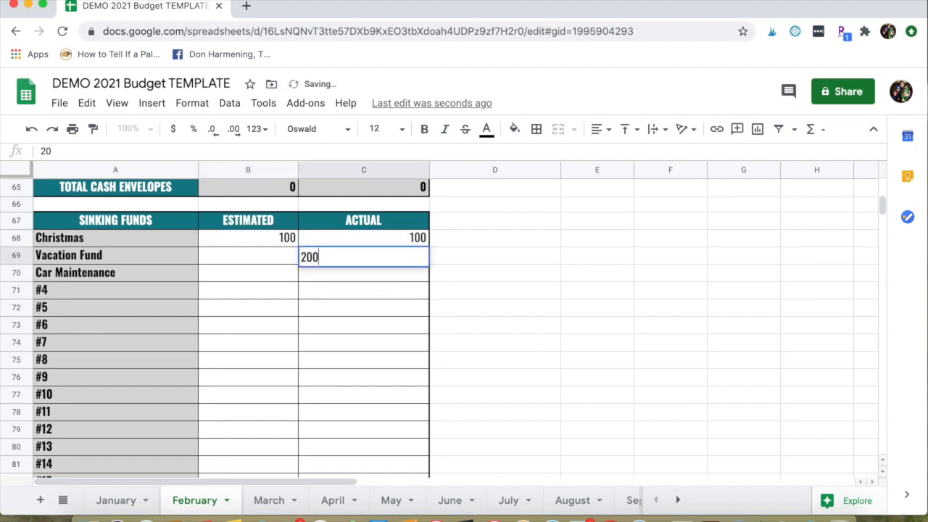
pyautogui.click(402, 278)
pyautogui.write('100')
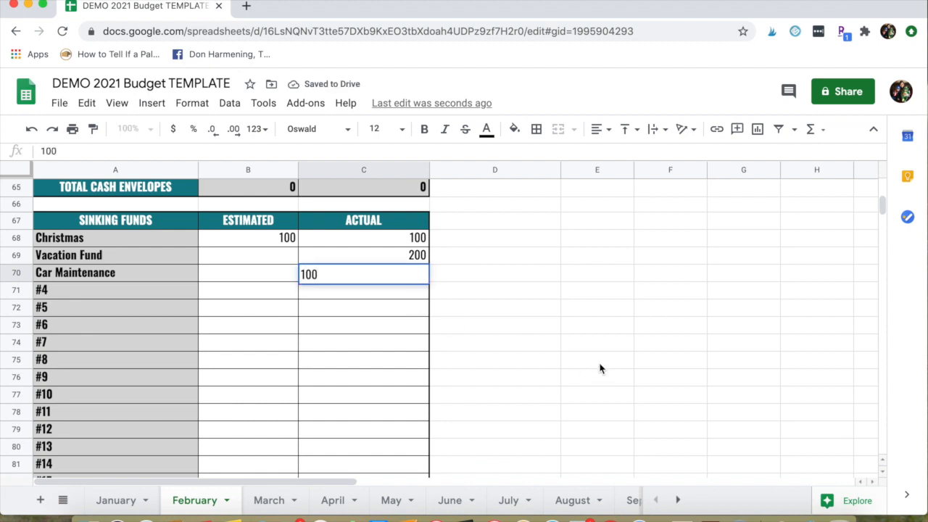
pyautogui.click(536, 361)
# On the March sheet, enter actual sinking fund amounts of 75 for Christmas, 150 for Vacation Fund and 50 for Car Maintenance.
pyautogui.click(269, 500)
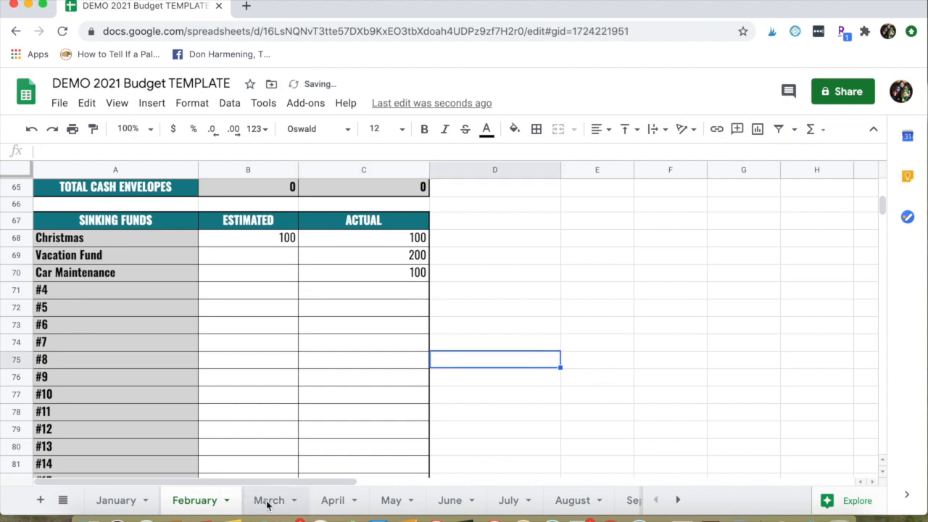
pyautogui.scroll(-15, 333, 391)
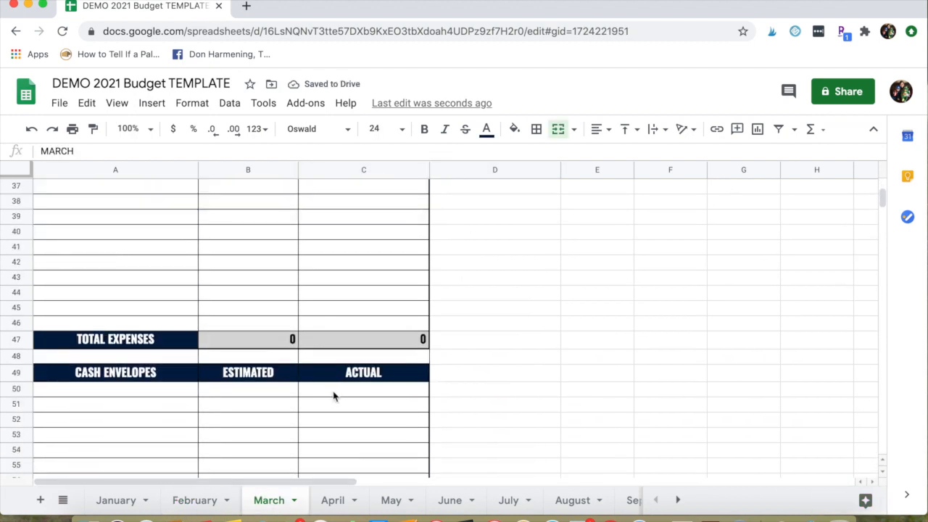
pyautogui.scroll(-1, 333, 391)
pyautogui.click(356, 305)
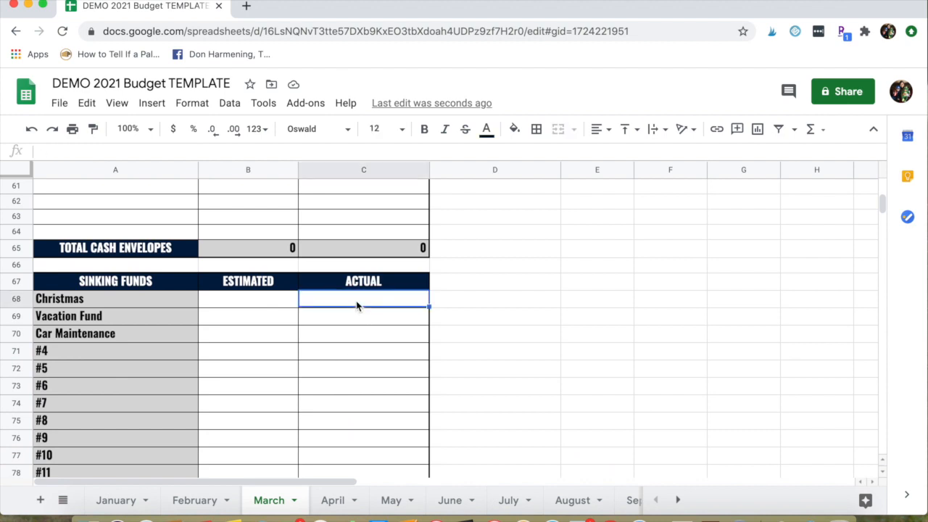
pyautogui.write('75')
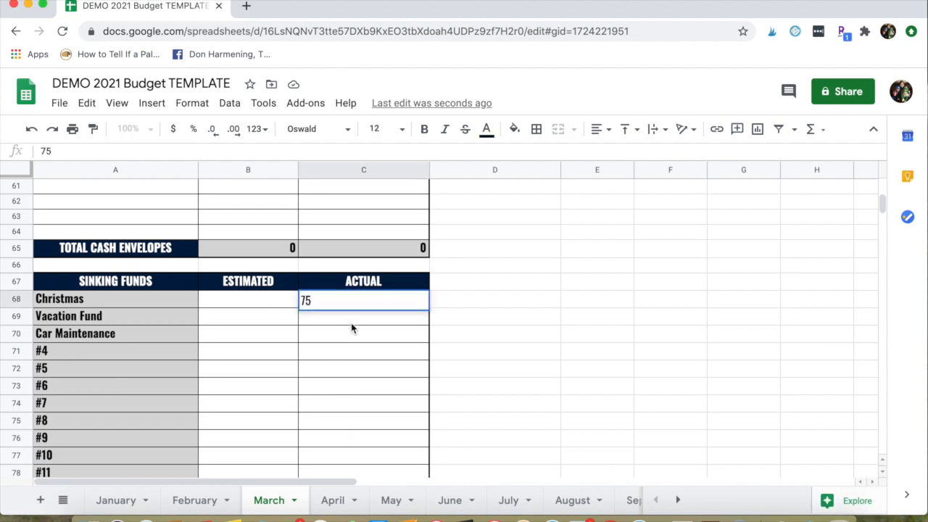
pyautogui.click(351, 323)
pyautogui.write('150')
pyautogui.click(332, 343)
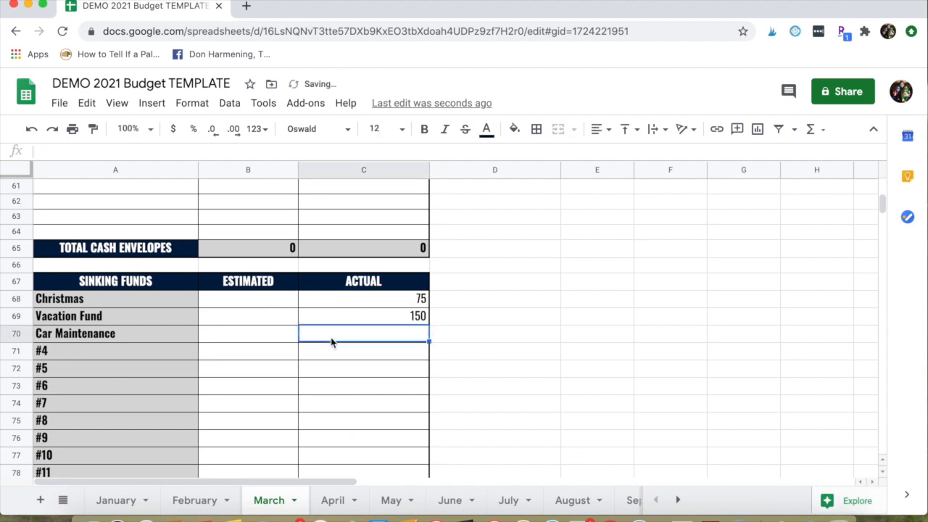
pyautogui.write('50')
pyautogui.click(348, 368)
# Return to the Sinking Funds Tracker sheet to check the February and March contributions.
pyautogui.hscroll(5, 403, 504)
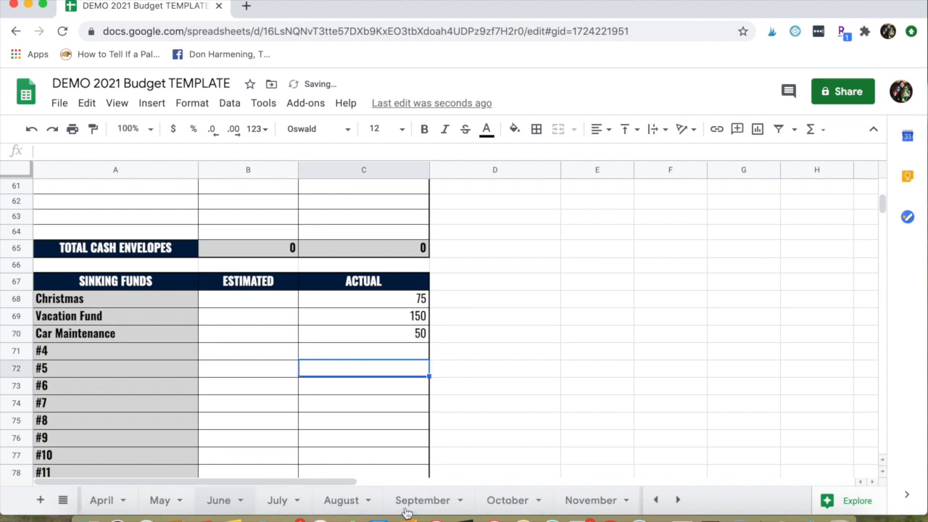
pyautogui.hscroll(-5, 297, 499)
pyautogui.click(272, 500)
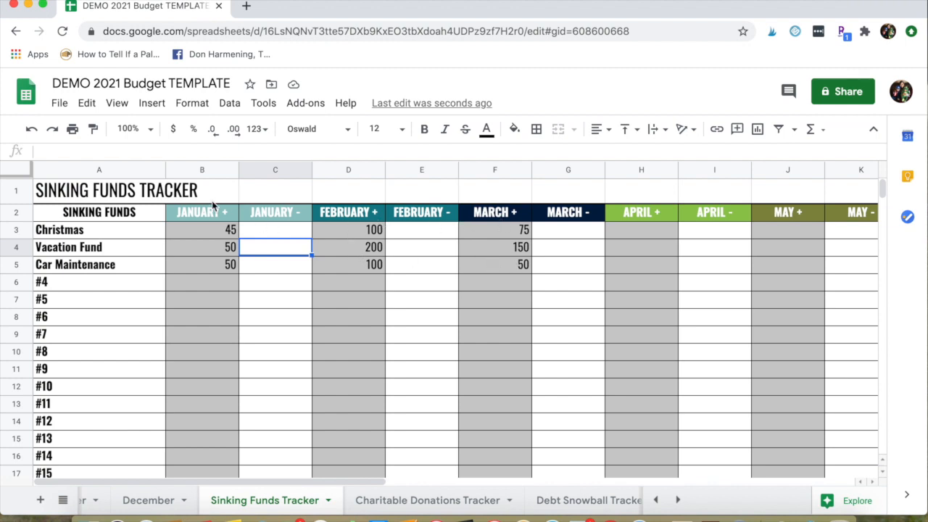
# Record Car Maintenance withdrawals of 55 for February and 20 for March in the sinking funds tracker.
pyautogui.click(262, 273)
pyautogui.click(416, 270)
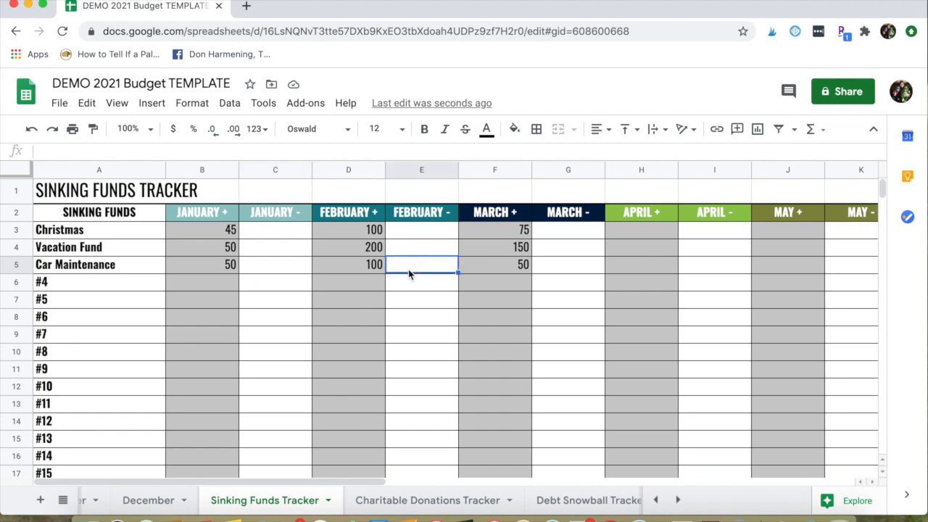
pyautogui.write('55')
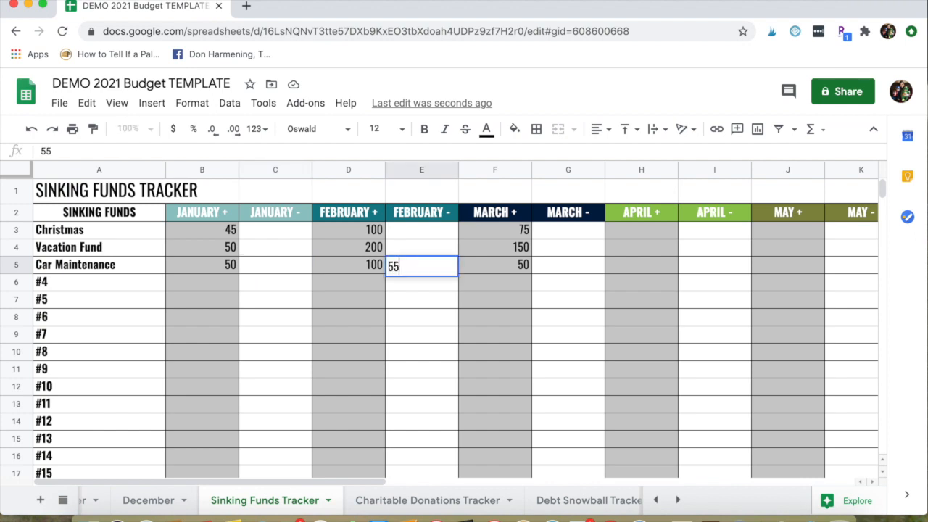
pyautogui.click(436, 299)
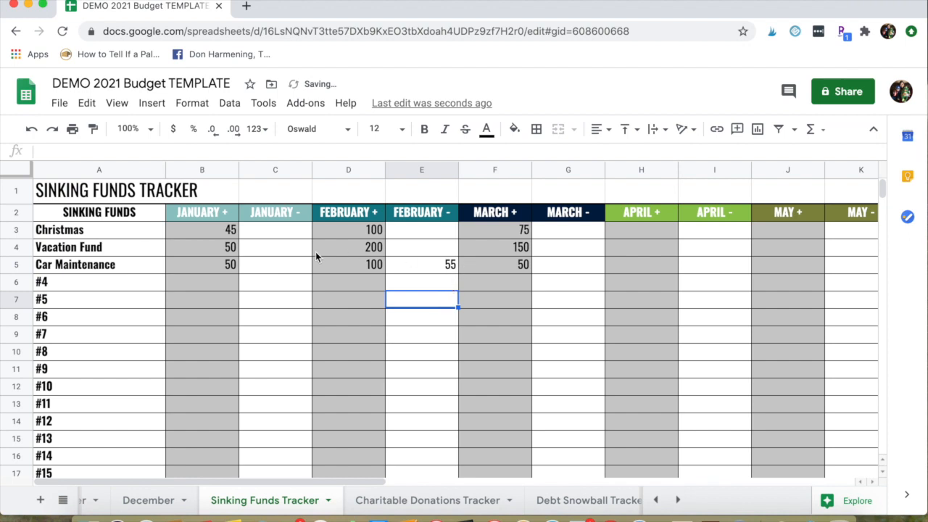
pyautogui.click(556, 274)
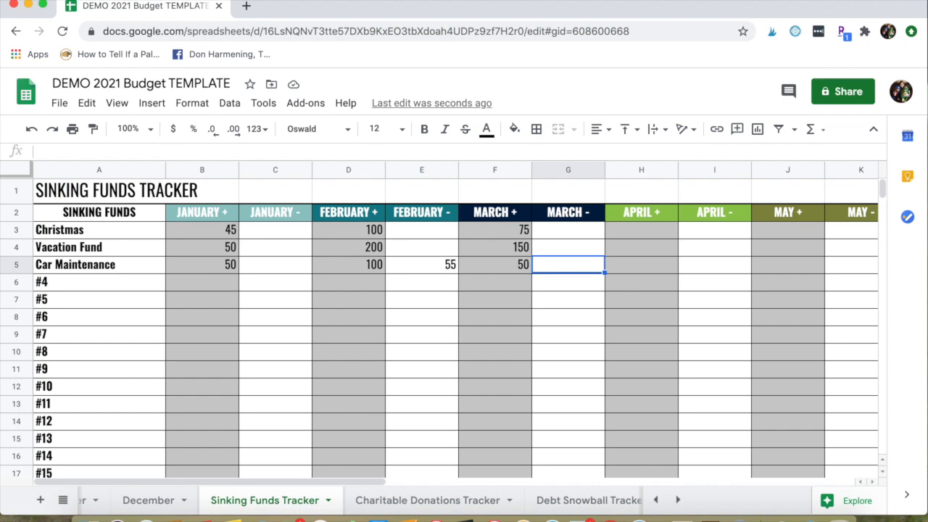
pyautogui.write('20')
pyautogui.click(568, 287)
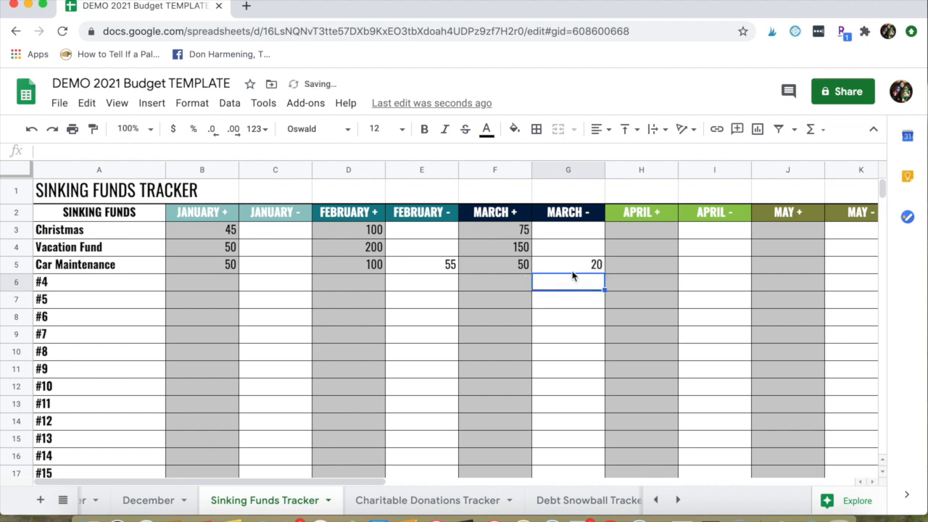
# Examine the sinking fund totals, comparing Car Maintenance contributions and withdrawals with its total, and check the grand total of all funds.
pyautogui.hscroll(15, 573, 275)
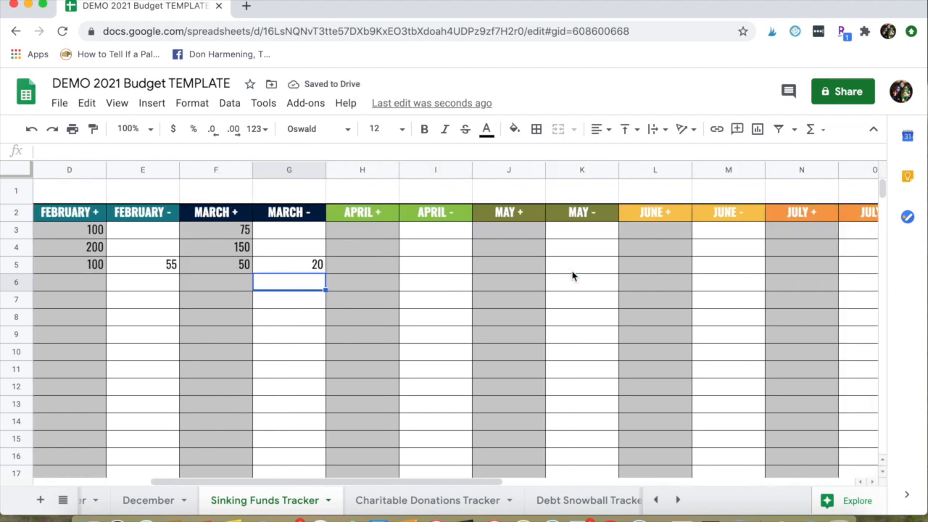
pyautogui.hscroll(2, 572, 270)
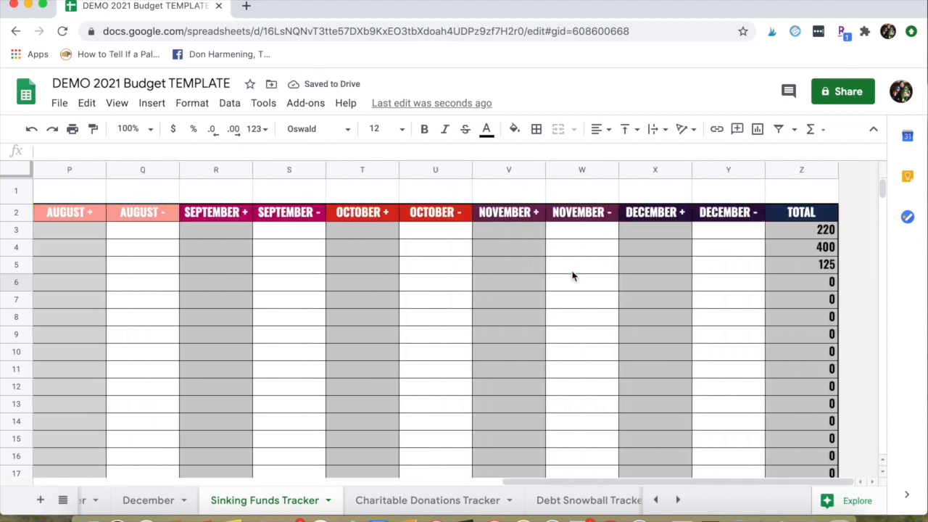
pyautogui.click(793, 267)
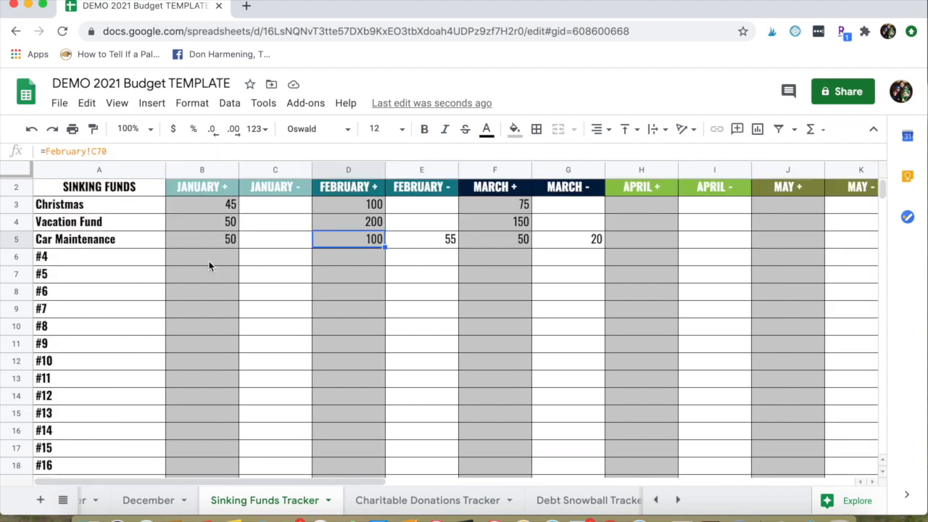
pyautogui.click(203, 240)
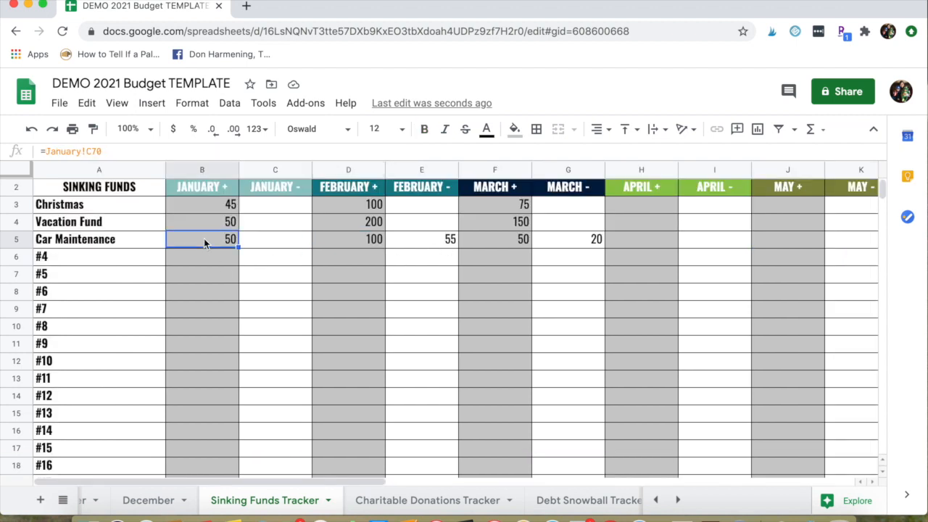
pyautogui.click(372, 241)
pyautogui.click(499, 243)
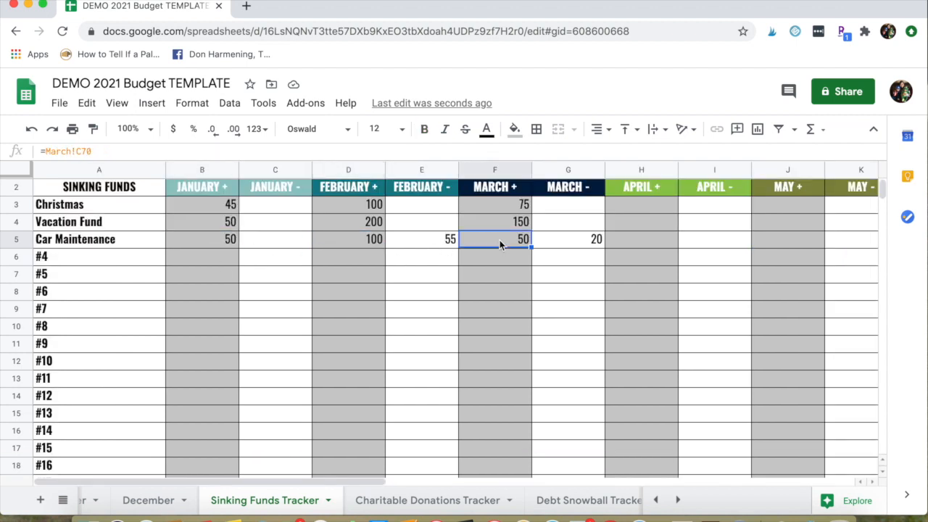
pyautogui.click(433, 245)
pyautogui.click(589, 245)
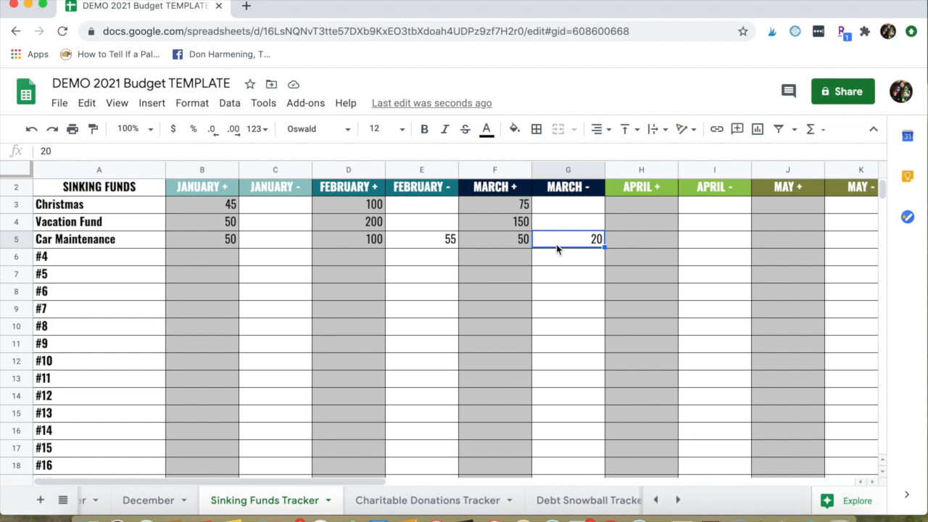
pyautogui.hscroll(15, 557, 249)
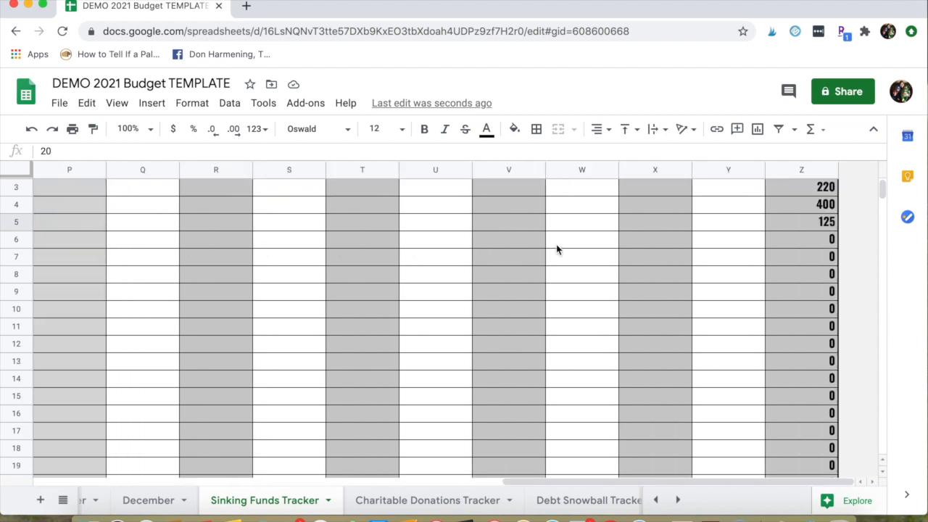
pyautogui.scroll(-5, 557, 249)
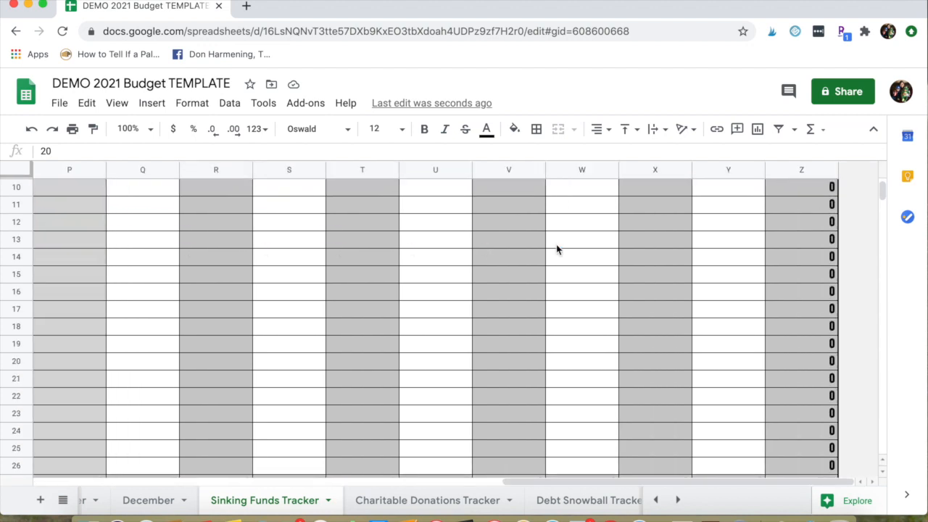
pyautogui.click(802, 419)
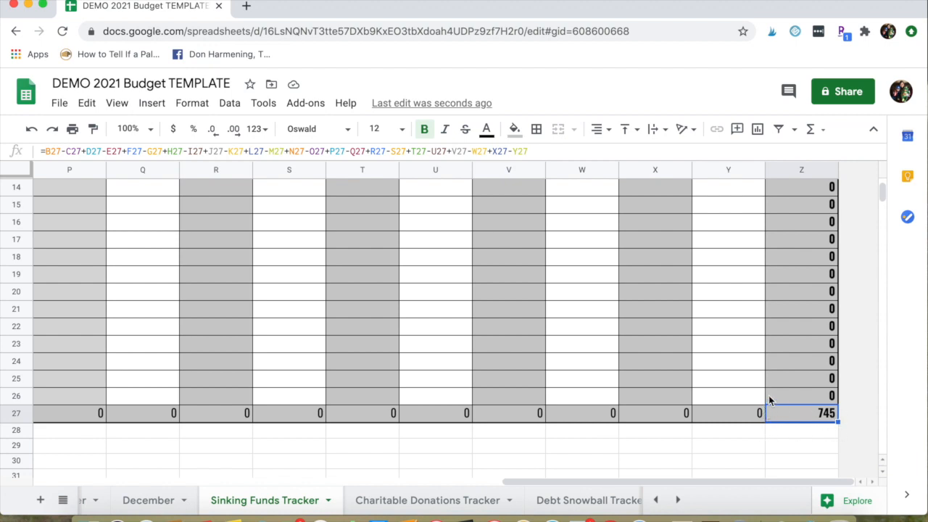
# Open the Charitable Donations Tracker sheet and examine the yearly total per donation and the overall total.
pyautogui.hscroll(-15, 468, 298)
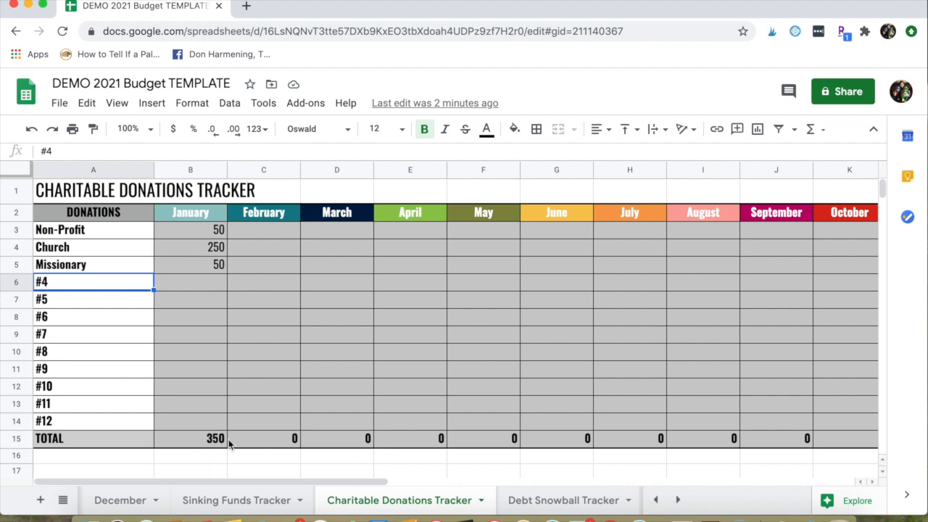
pyautogui.hscroll(3, 407, 449)
pyautogui.hscroll(3, 407, 450)
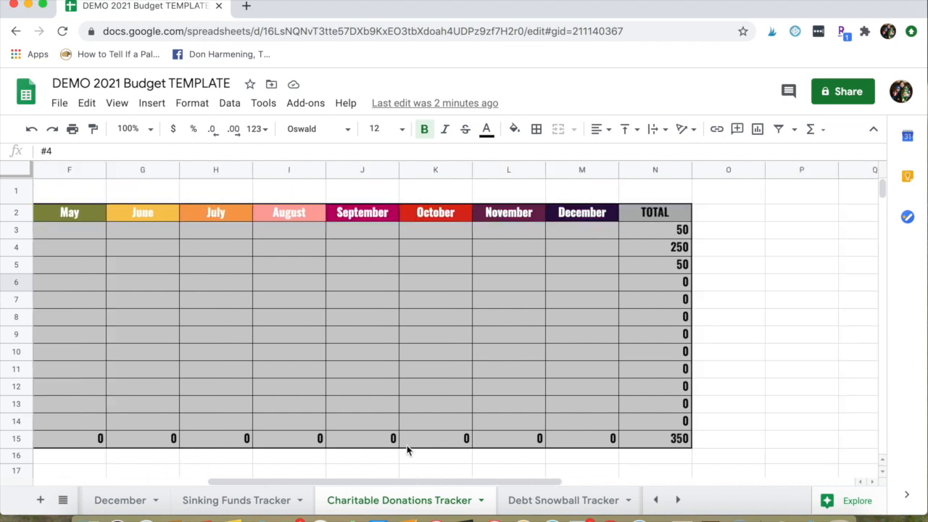
pyautogui.click(655, 439)
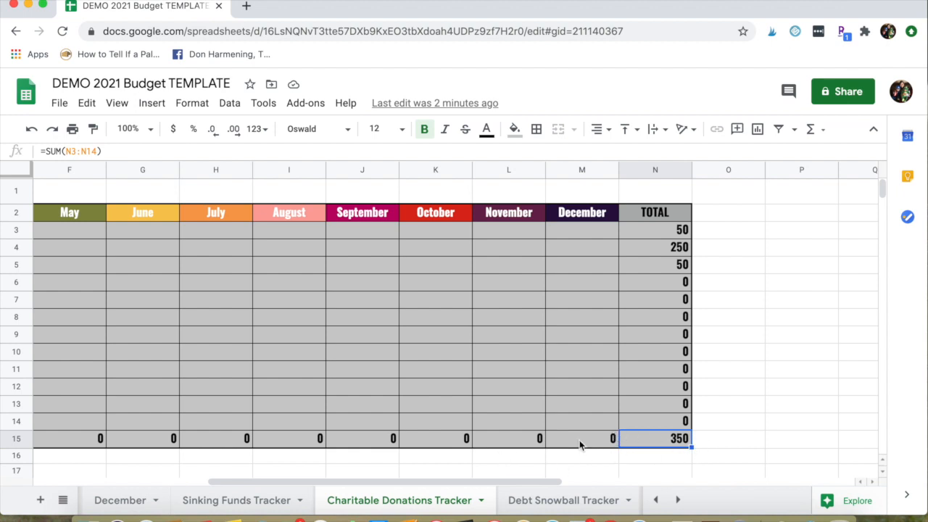
# On the Debt Snowball Tracker sheet, name the first debt Ford and enter a starting balance of 3500.
pyautogui.click(513, 499)
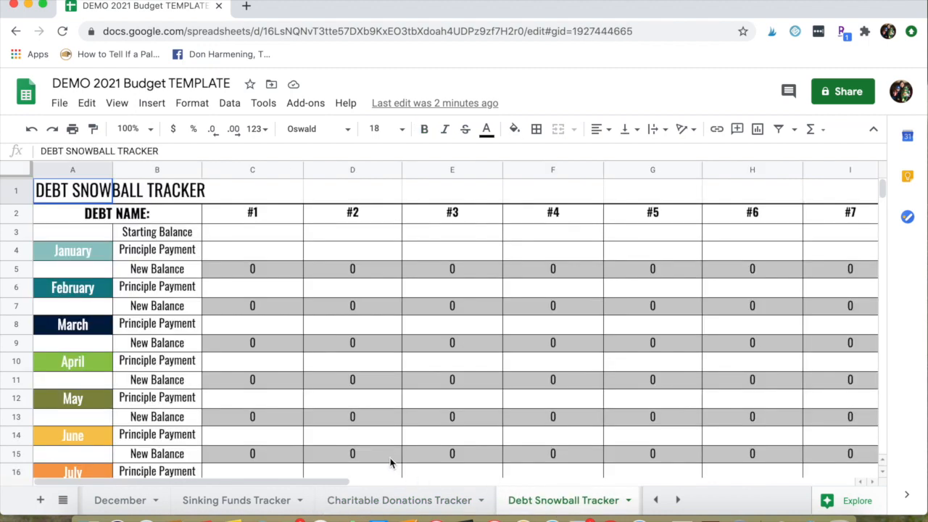
pyautogui.click(278, 239)
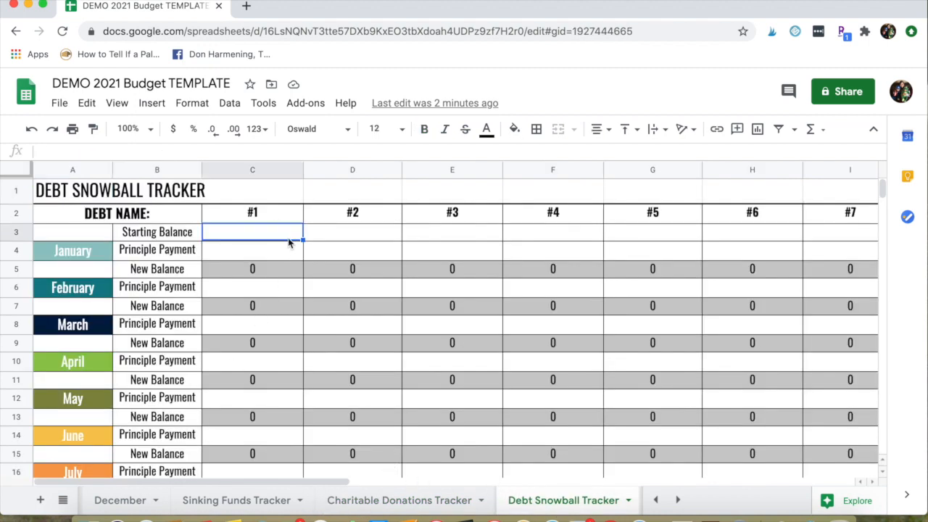
pyautogui.click(263, 216)
pyautogui.click(355, 221)
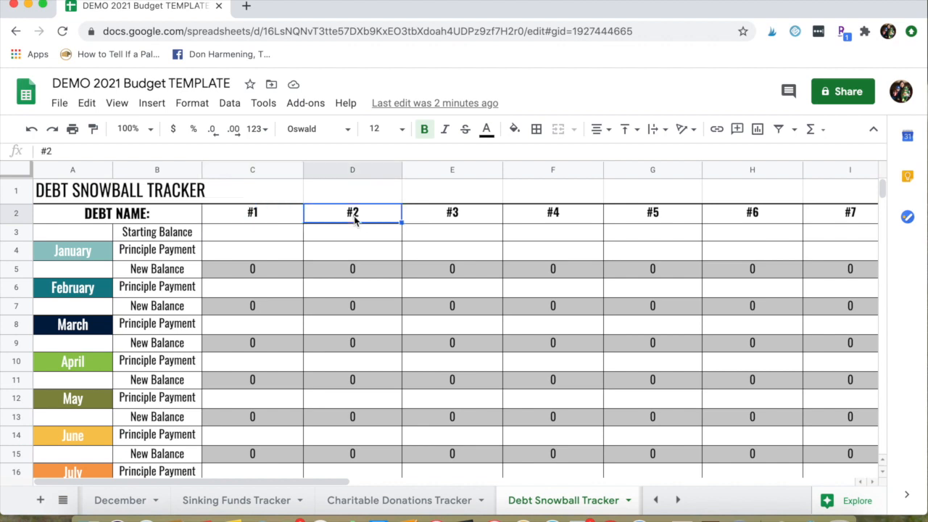
pyautogui.click(454, 215)
pyautogui.click(279, 219)
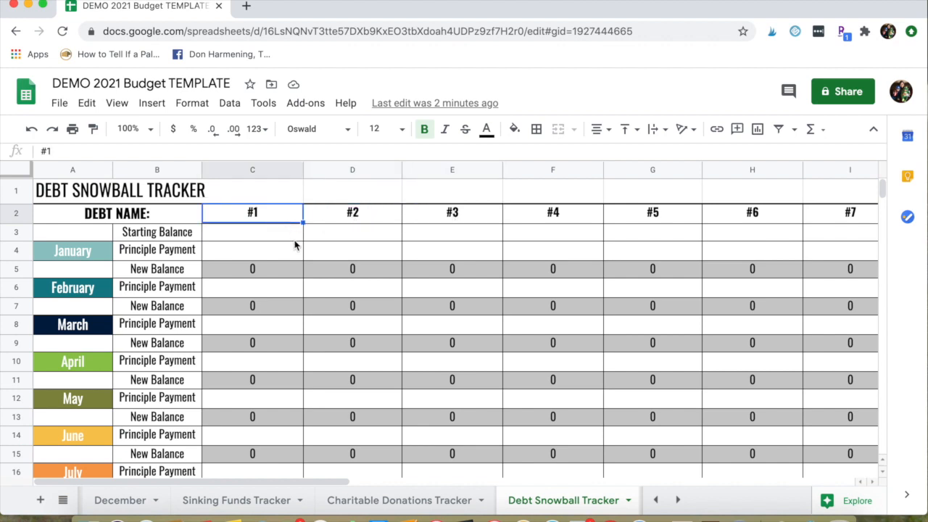
pyautogui.write('Ford')
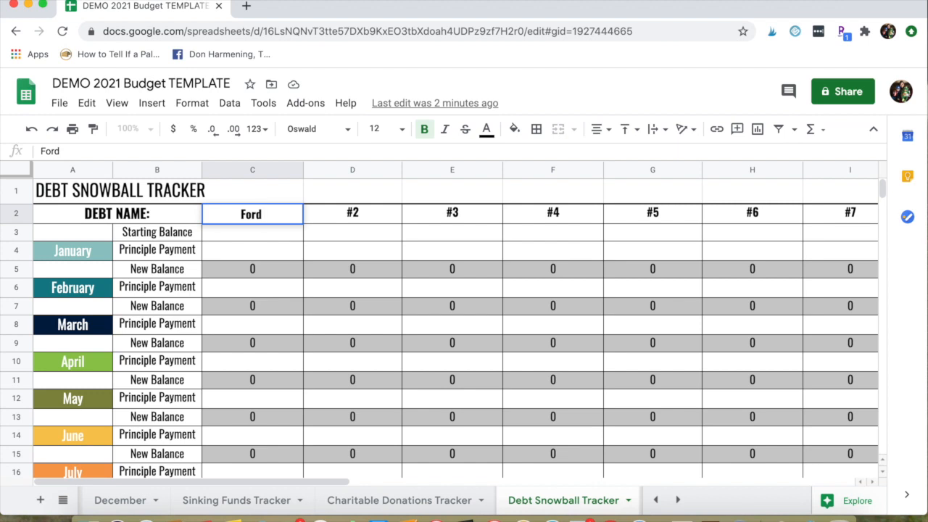
pyautogui.click(269, 242)
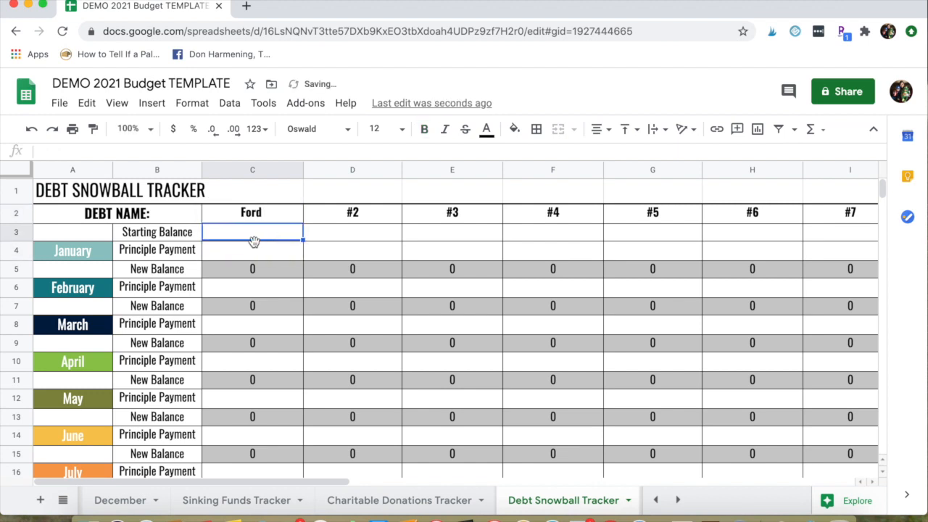
pyautogui.write('3500')
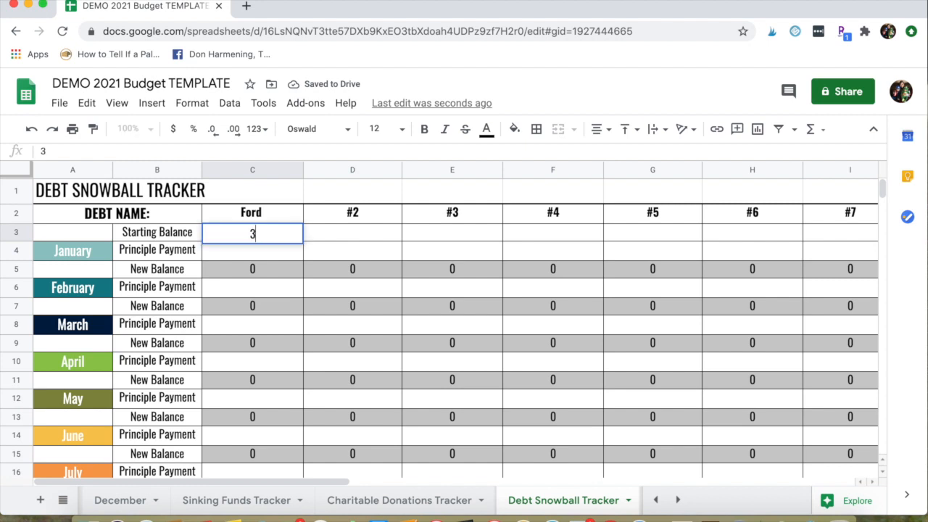
# Enter principal payments for the Ford debt of 228 in January, 527 in February and 543 in March.
pyautogui.click(260, 256)
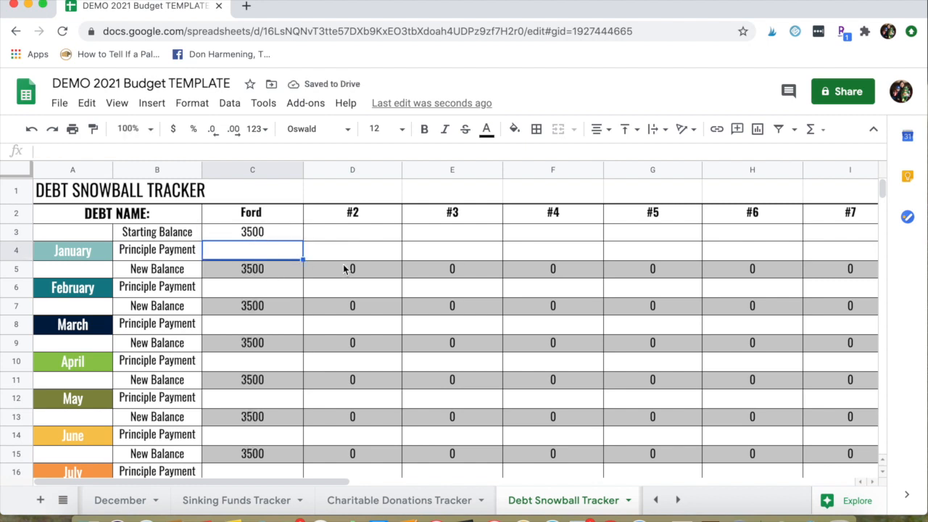
pyautogui.write('228')
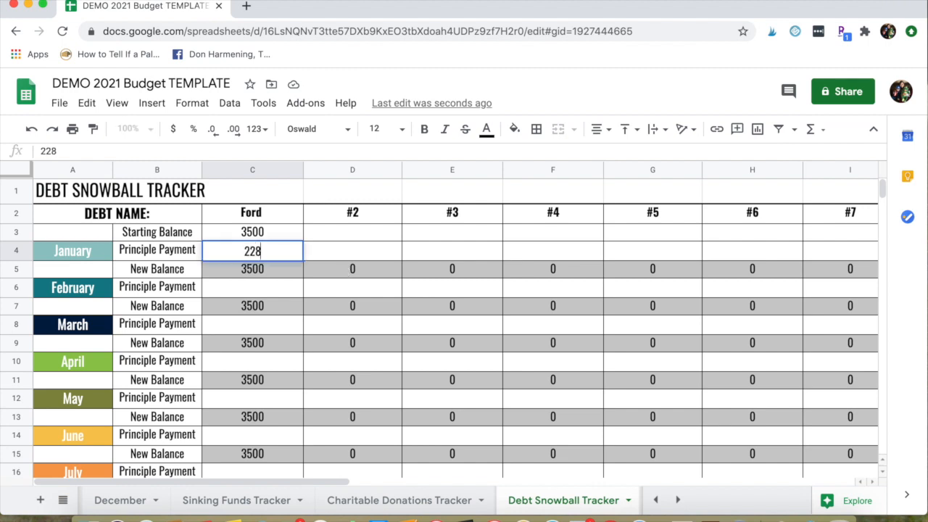
pyautogui.click(239, 289)
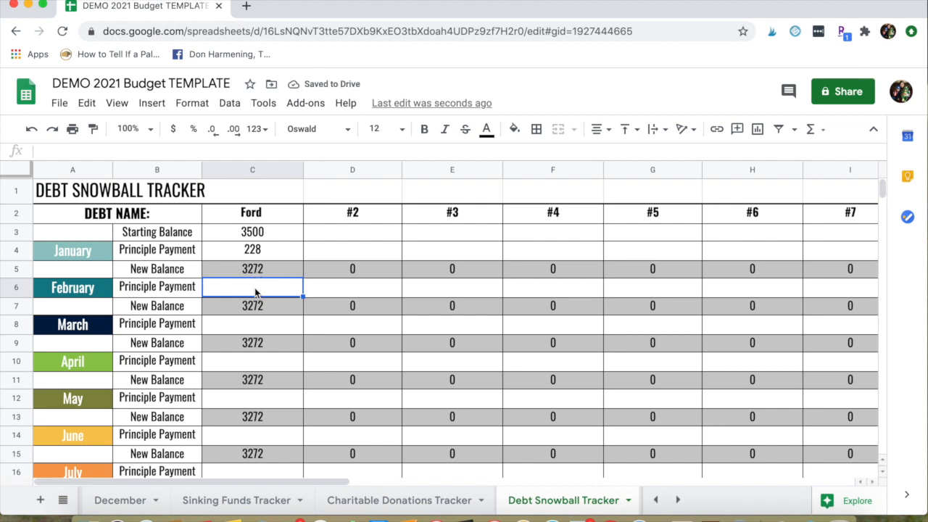
pyautogui.write('527')
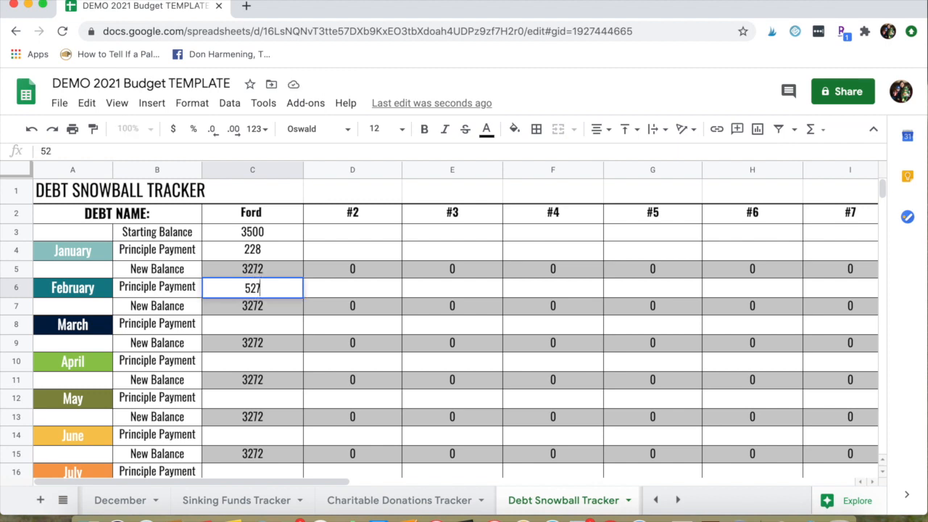
pyautogui.click(256, 326)
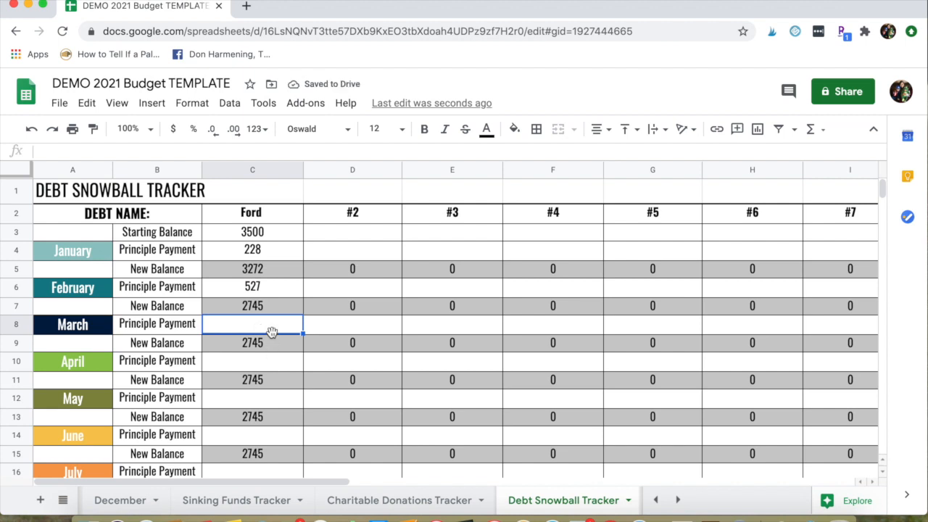
pyautogui.write('543')
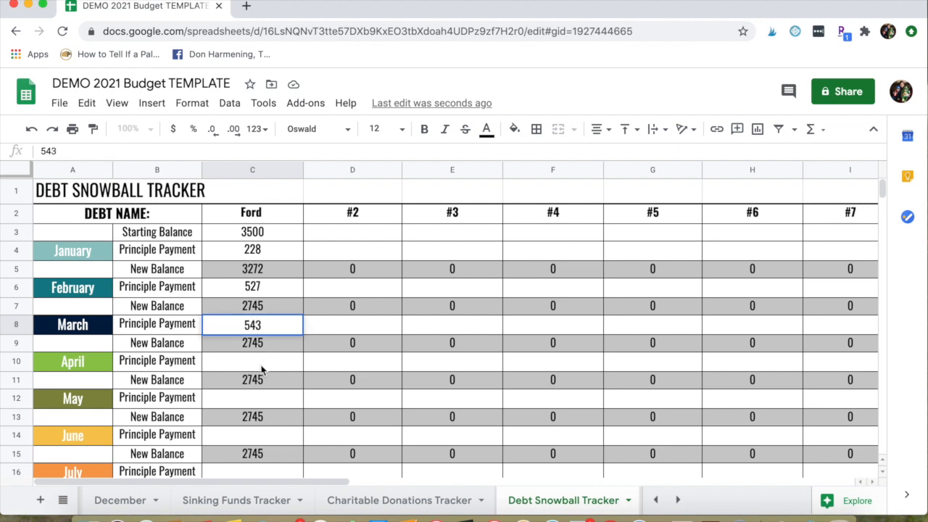
pyautogui.click(261, 368)
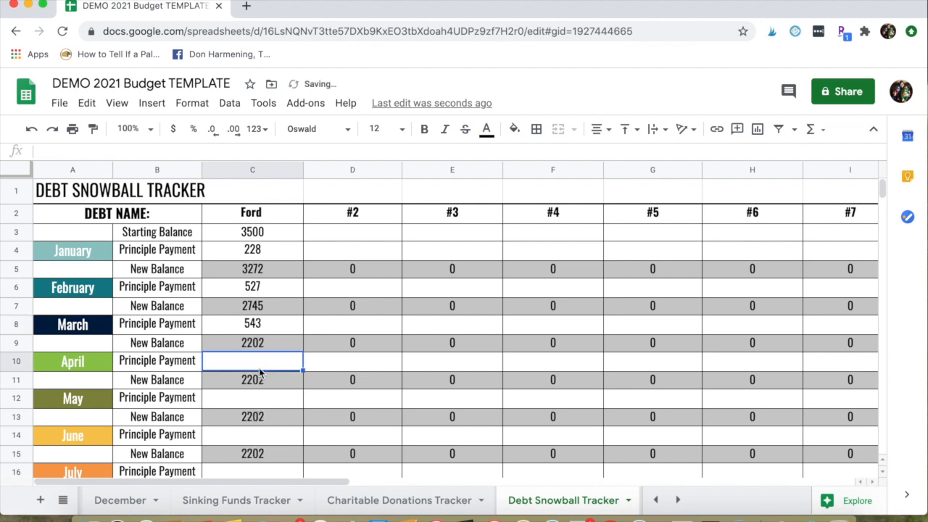
# Check the Ford debt's remaining monthly balances, its total paid in 2021 and the total paid overall.
pyautogui.scroll(-3, 259, 372)
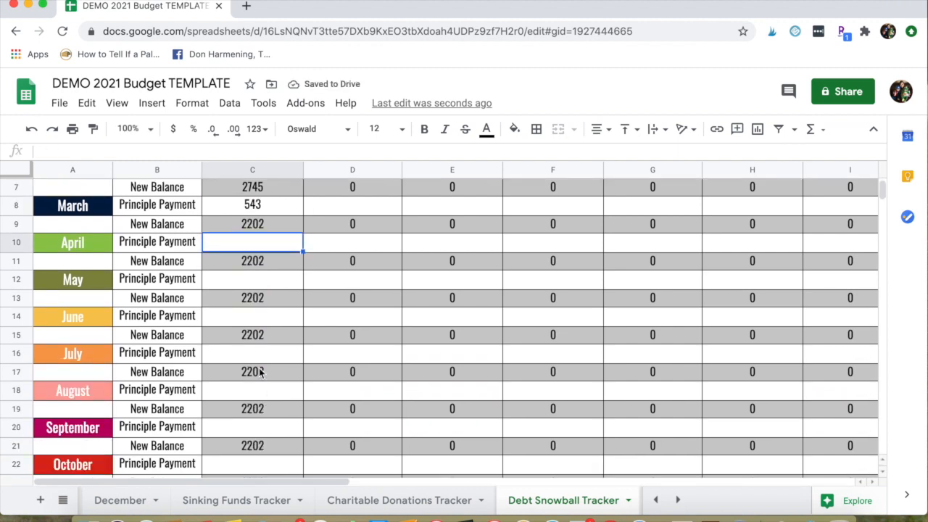
pyautogui.scroll(-3, 260, 372)
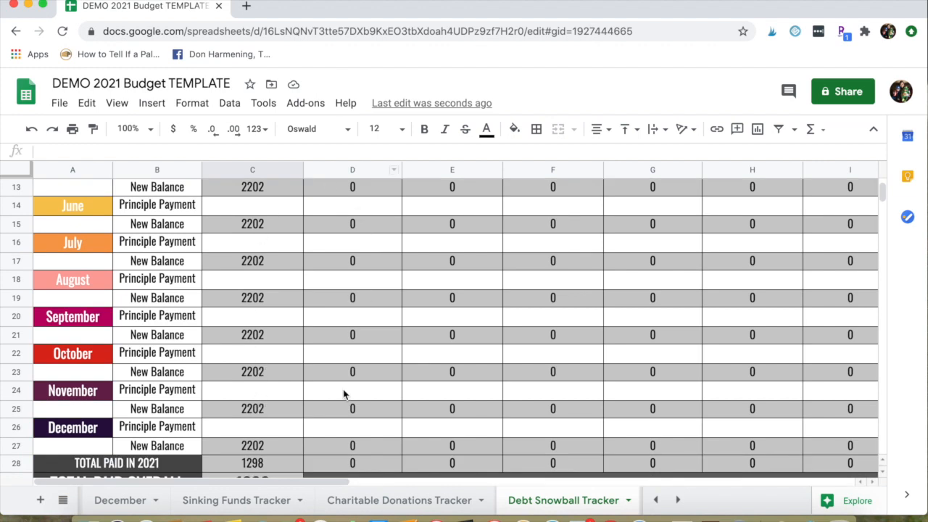
pyautogui.scroll(-2, 325, 407)
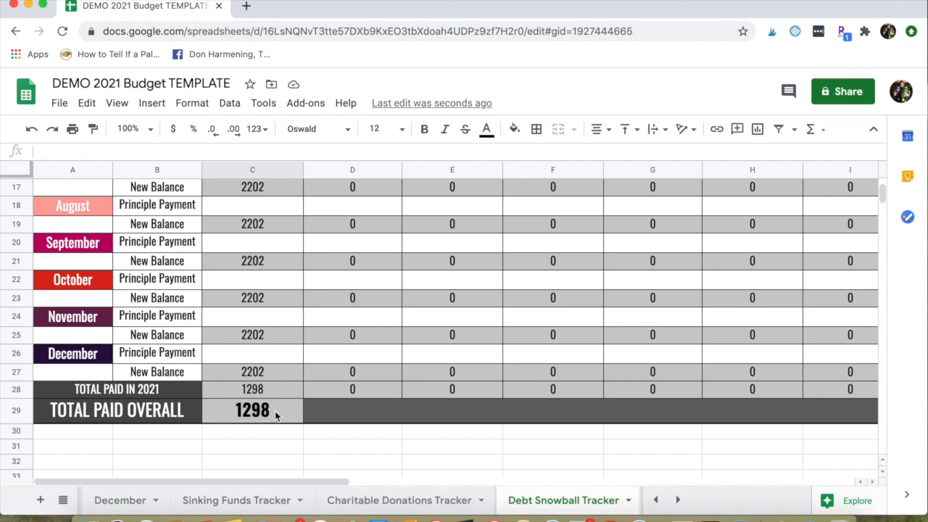
pyautogui.scroll(10, 275, 410)
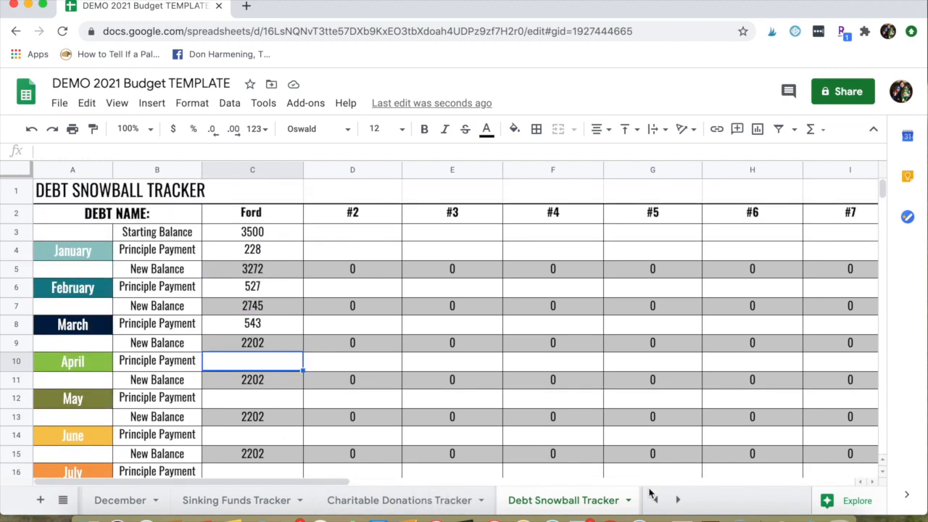
# Open the Emergency Fund Tracker sheet and enter a starting balance of 5000.
pyautogui.hscroll(5, 652, 498)
pyautogui.click(246, 503)
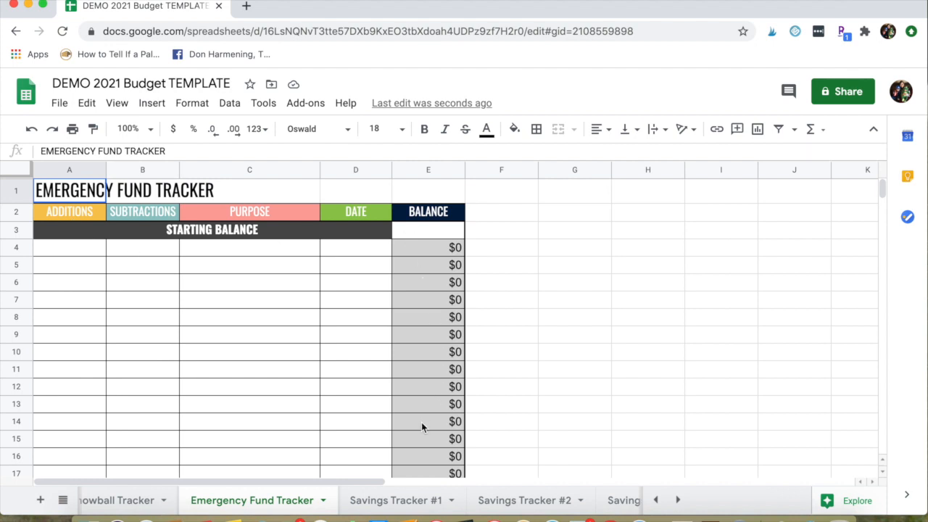
pyautogui.click(410, 240)
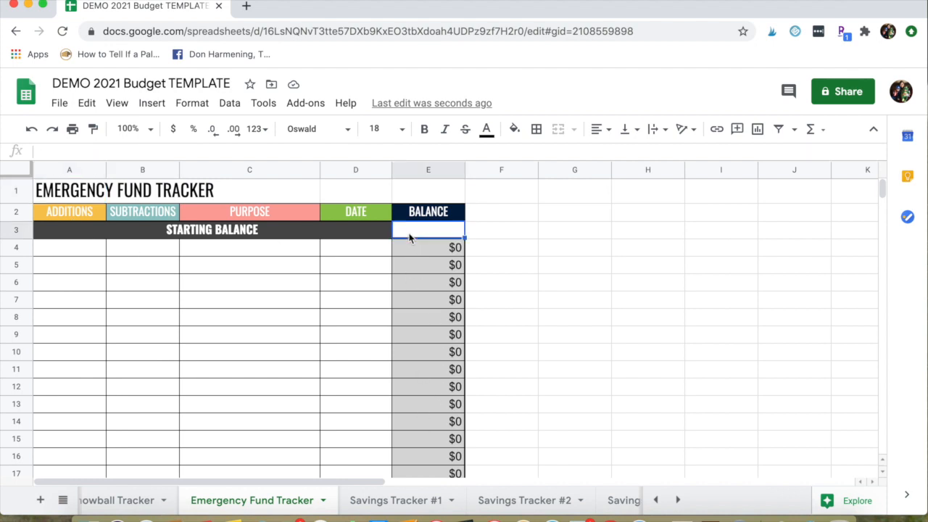
pyautogui.write('5000')
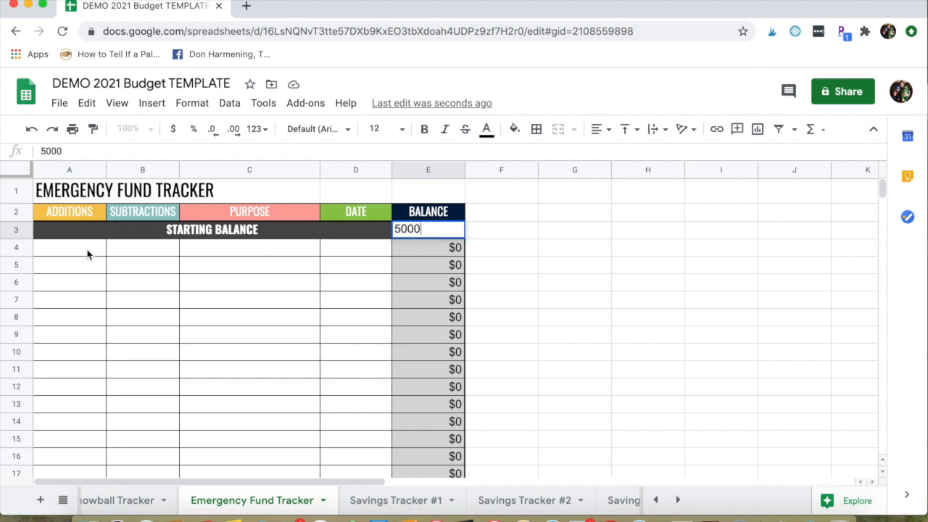
# Record a 150 addition in the first entry row, with the purpose Monthly Deposit and the date 1/10/21.
pyautogui.click(66, 251)
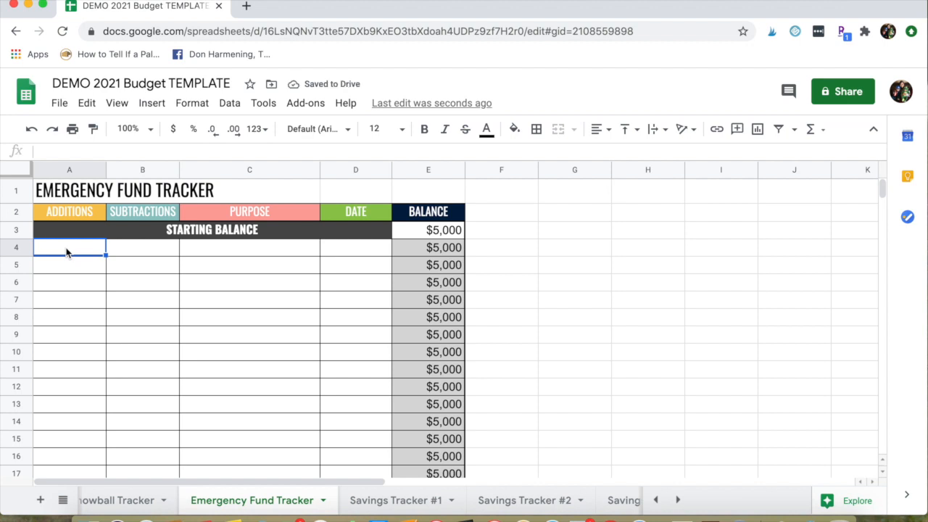
pyautogui.write('150')
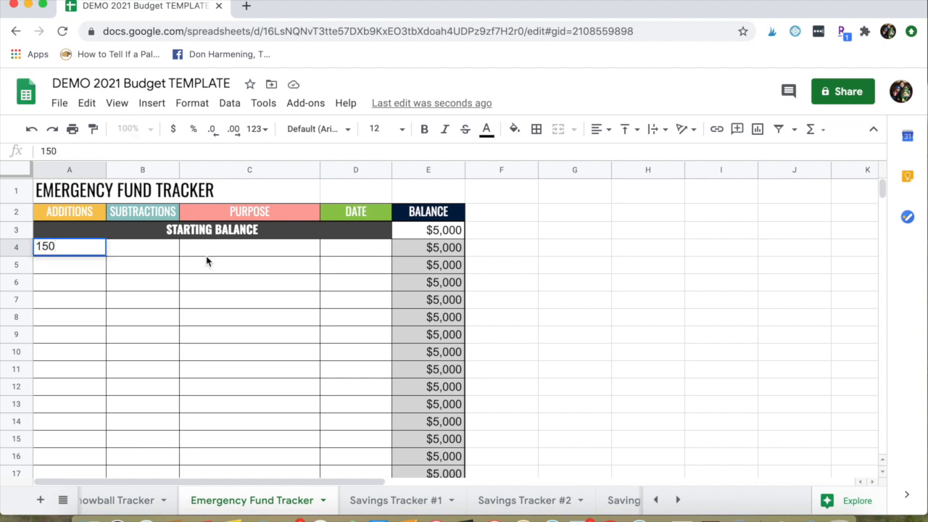
pyautogui.click(204, 252)
pyautogui.write('Mont')
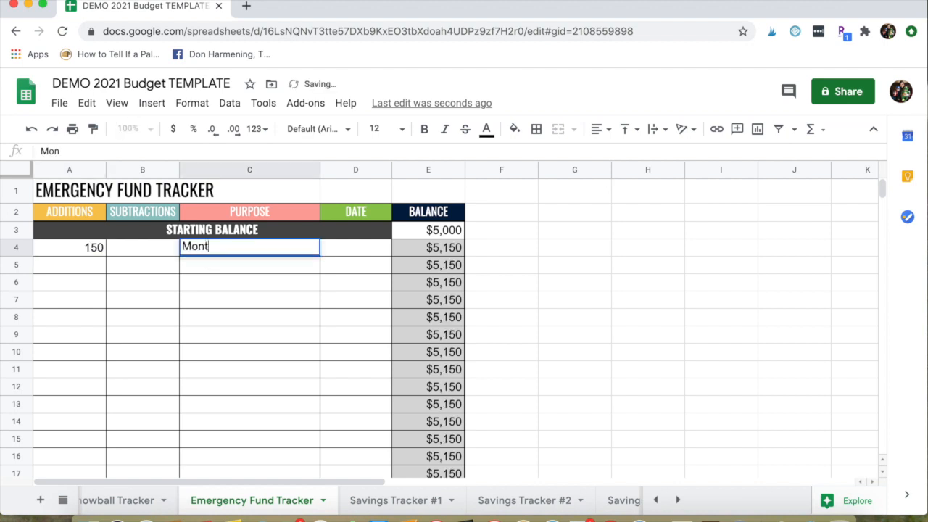
pyautogui.write('hly Deposit')
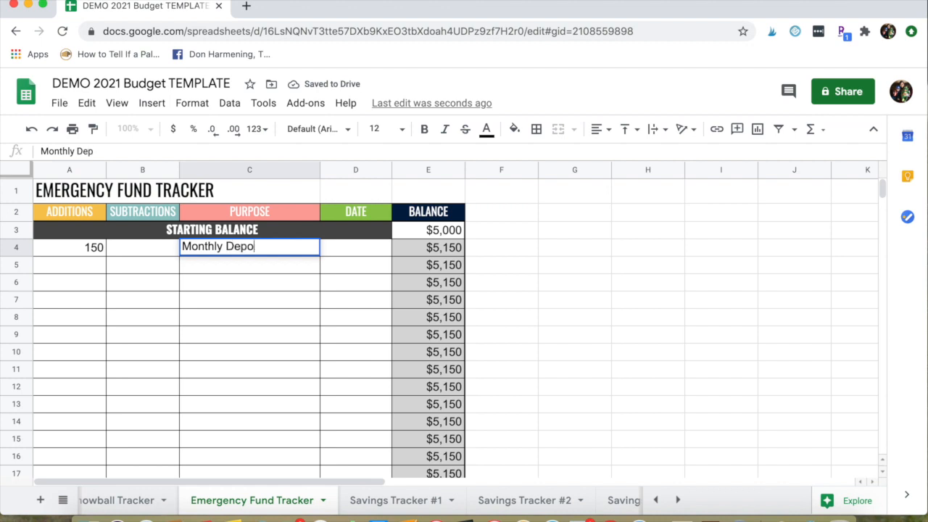
pyautogui.click(359, 253)
pyautogui.write('1/10')
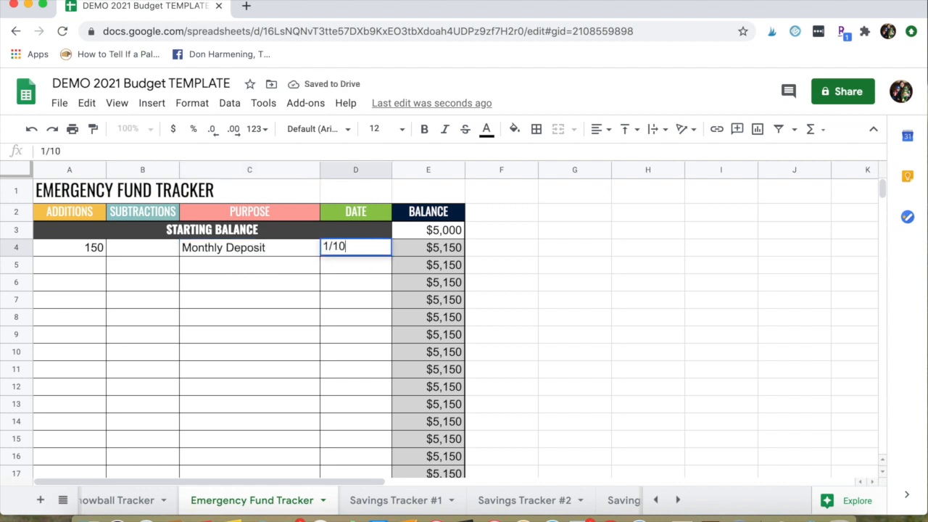
pyautogui.write('/21')
pyautogui.click(296, 283)
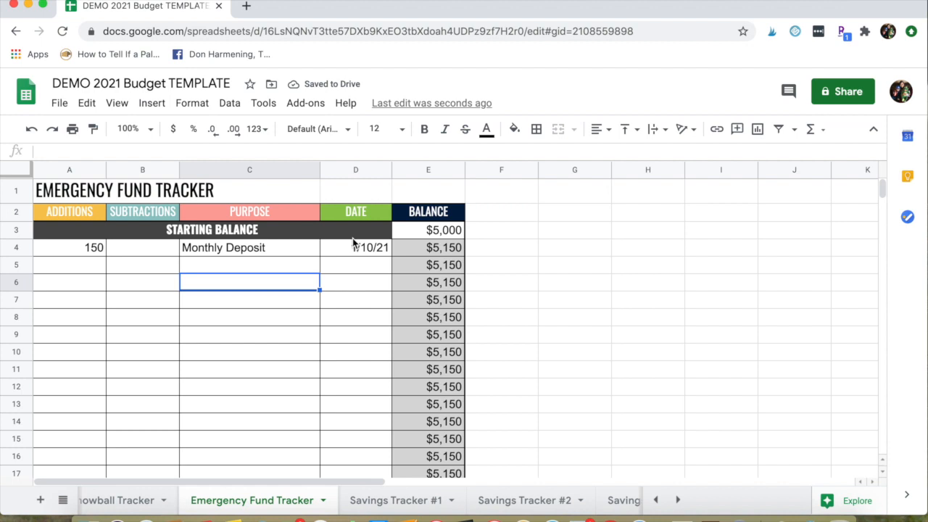
# Record a 500 subtraction in the second entry row, with the purpose Washing Machine and the date 1/25/21.
pyautogui.click(143, 265)
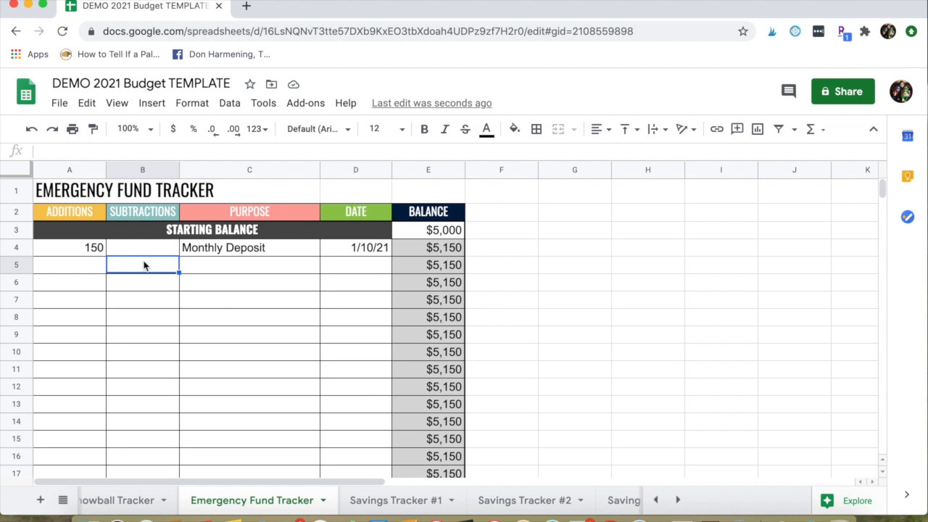
pyautogui.write('500')
pyautogui.press('Tab')
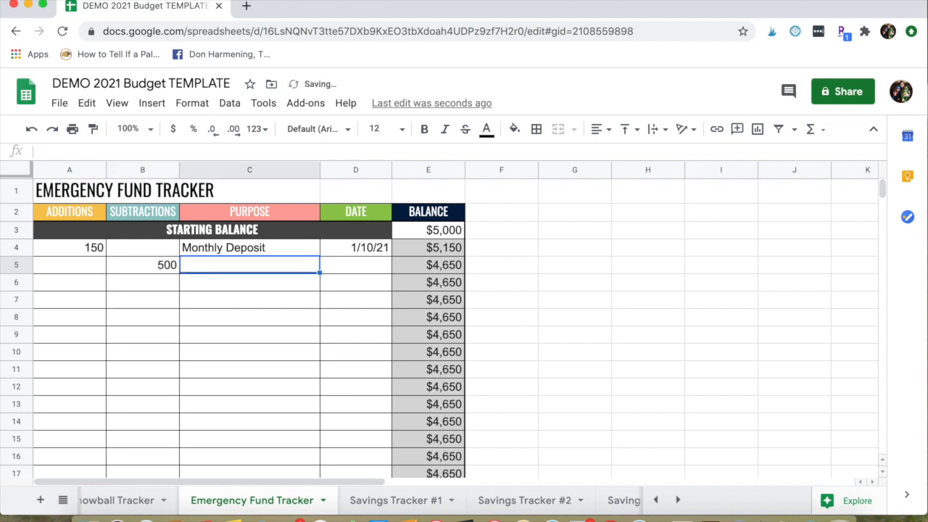
pyautogui.write('Washing Machine')
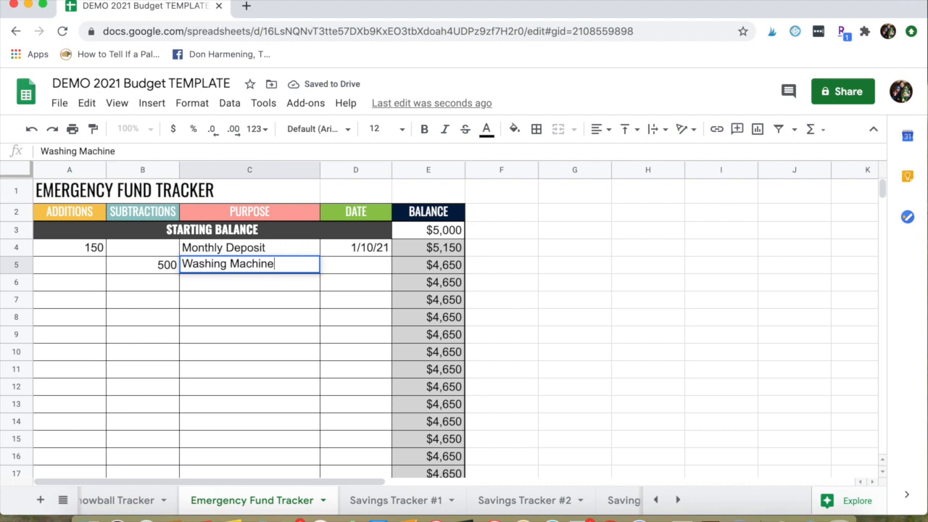
pyautogui.press('Tab')
pyautogui.write('1/25/21')
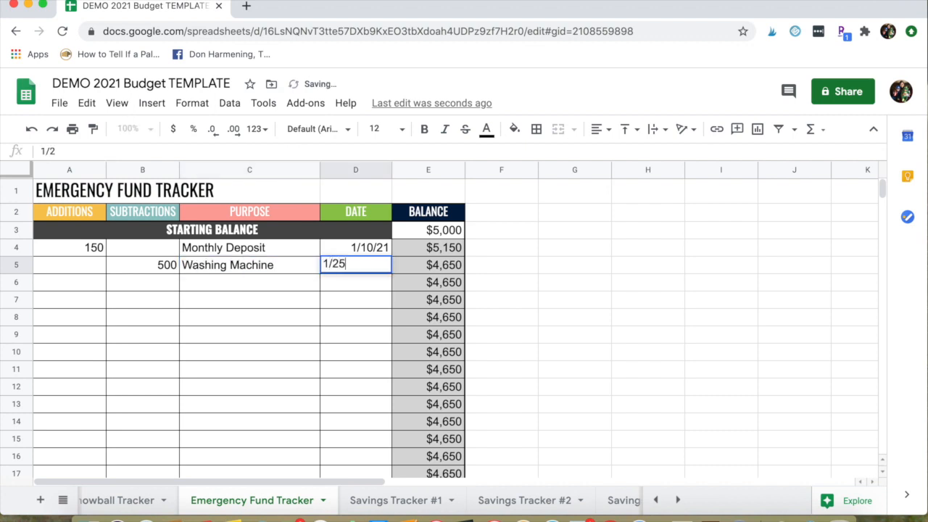
pyautogui.click(374, 288)
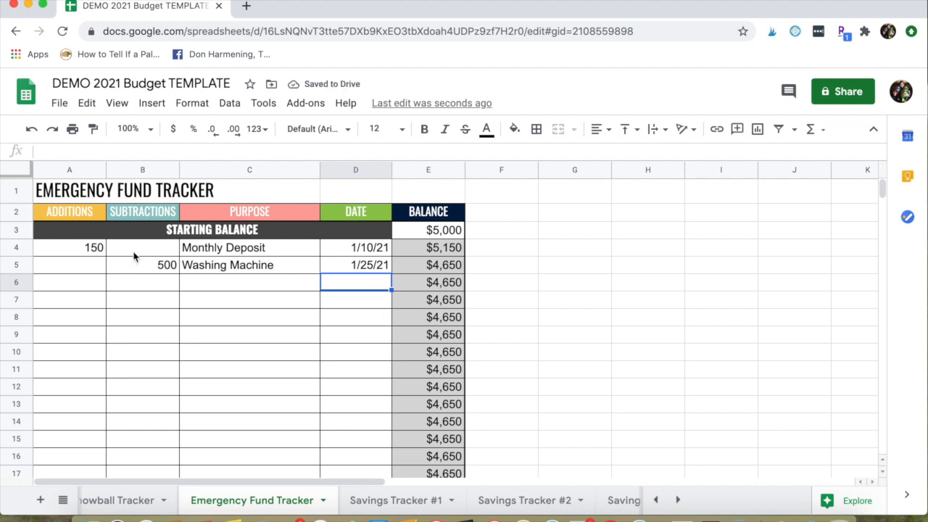
pyautogui.click(255, 268)
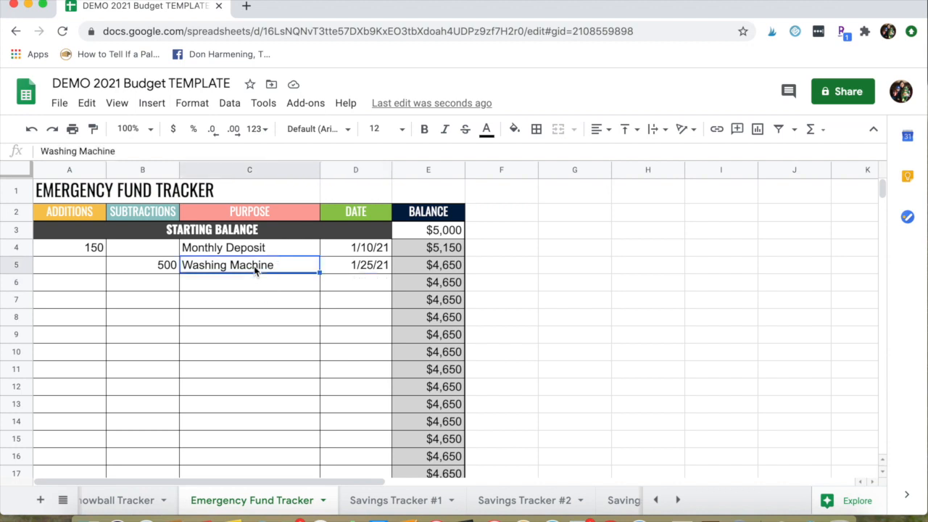
# Look through the Savings Tracker #1, #2 and #3 sheets.
pyautogui.click(396, 500)
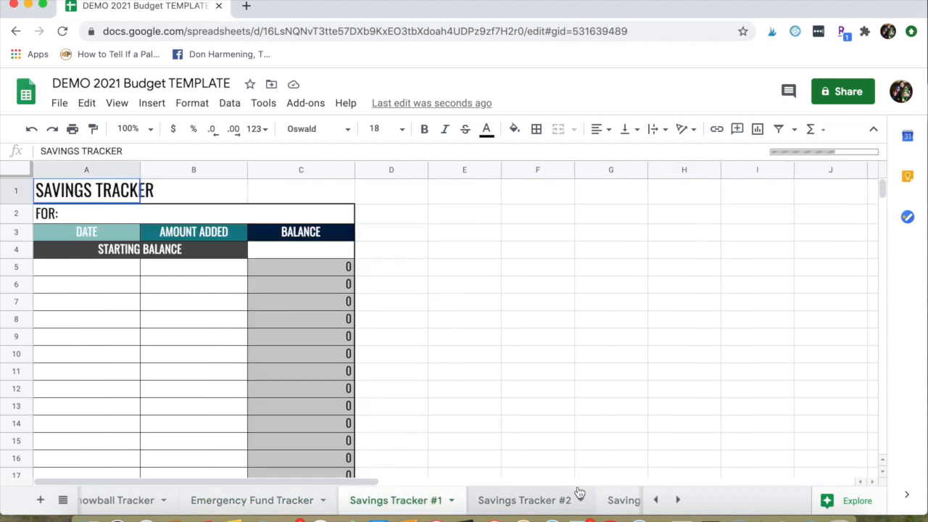
pyautogui.hscroll(5, 562, 500)
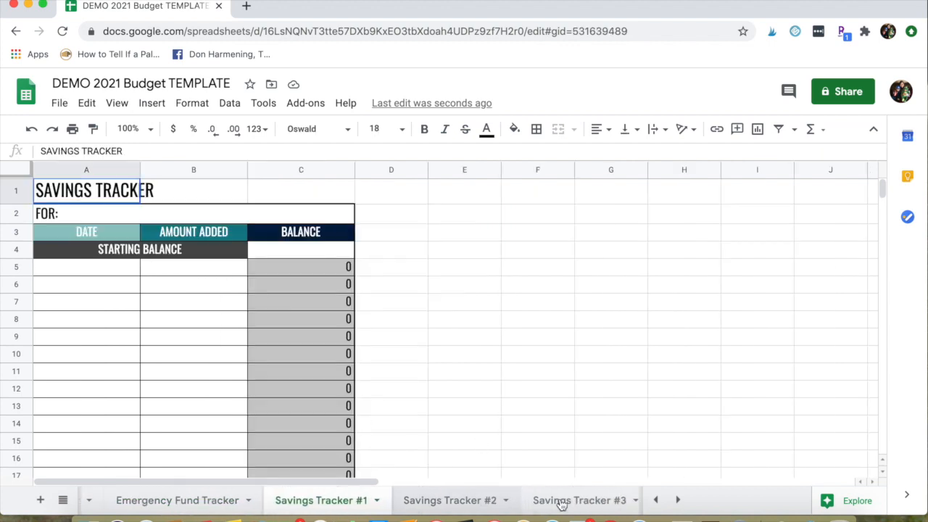
pyautogui.click(380, 506)
pyautogui.click(468, 502)
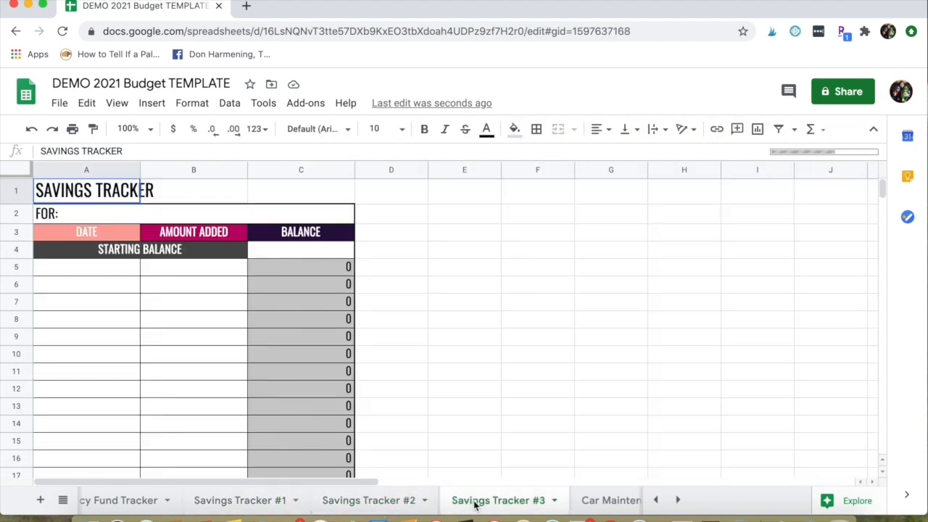
# On the Savings Tracker #1 sheet, add Furniture to the FOR line and enter a starting balance of 0.
pyautogui.click(216, 503)
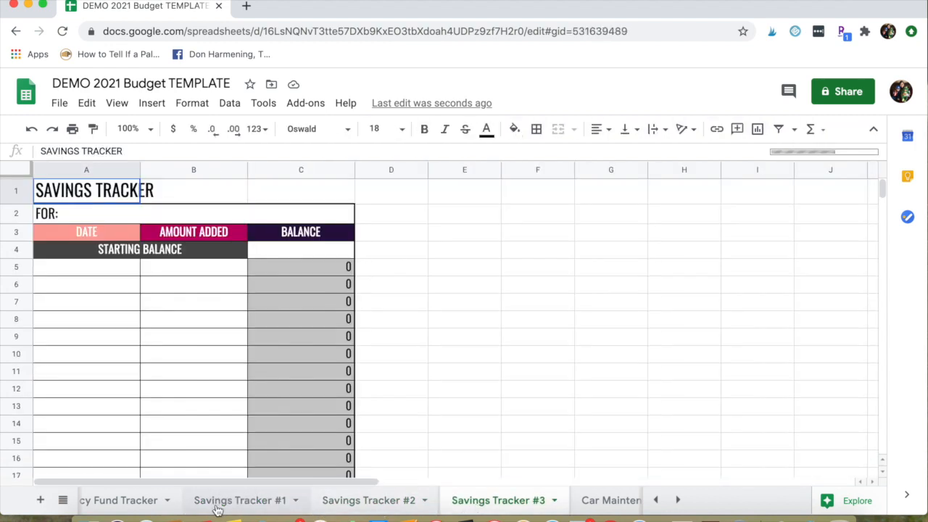
pyautogui.click(106, 214)
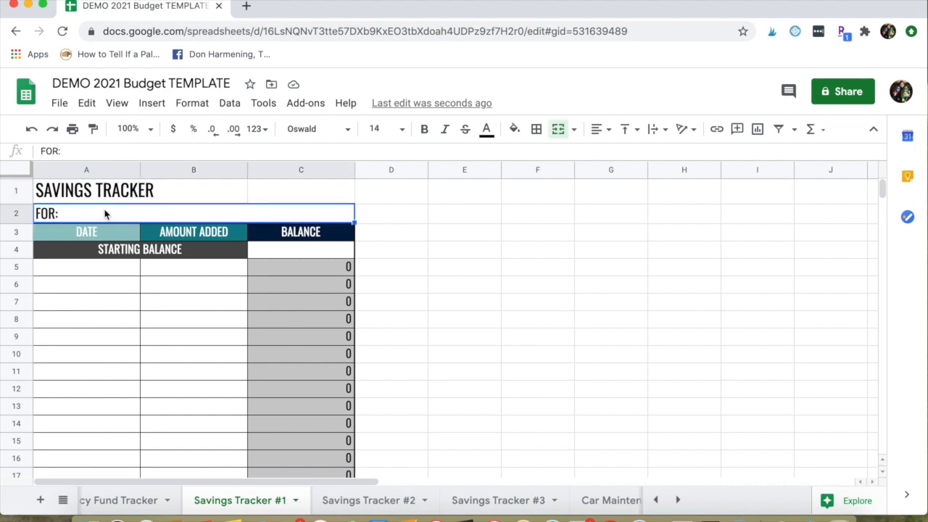
pyautogui.doubleClick(105, 215)
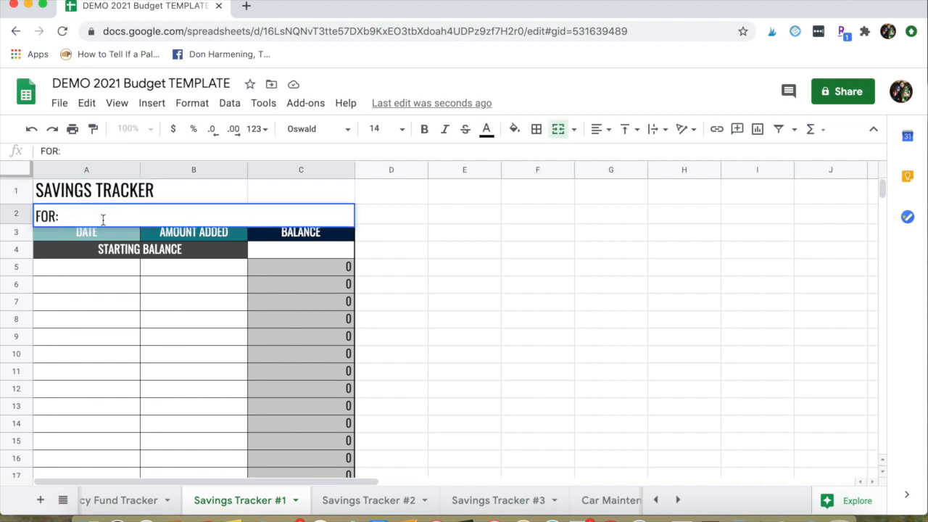
pyautogui.write('Furniture')
pyautogui.click(300, 251)
pyautogui.write('0')
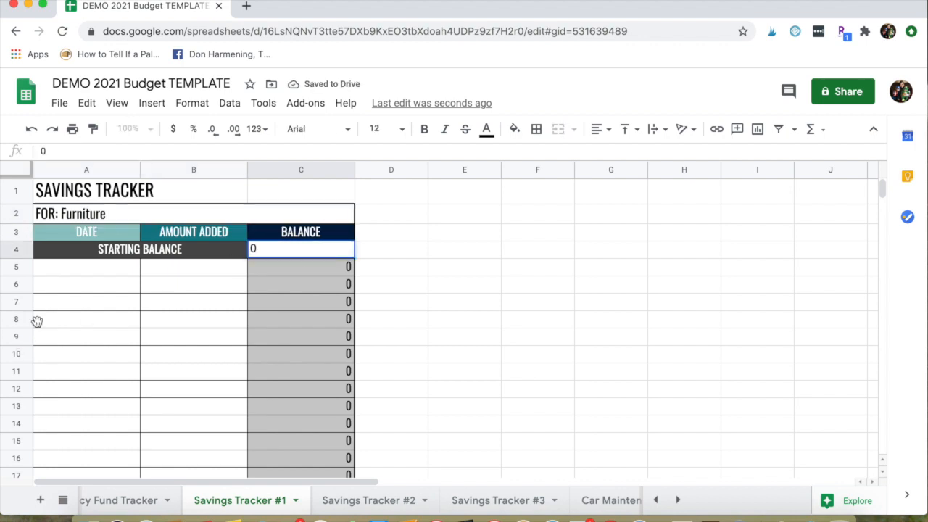
# Enter furniture savings of 200 dated 1/10/21 and 150 dated 2/7/21, and check the running balance down the tracker.
pyautogui.click(103, 275)
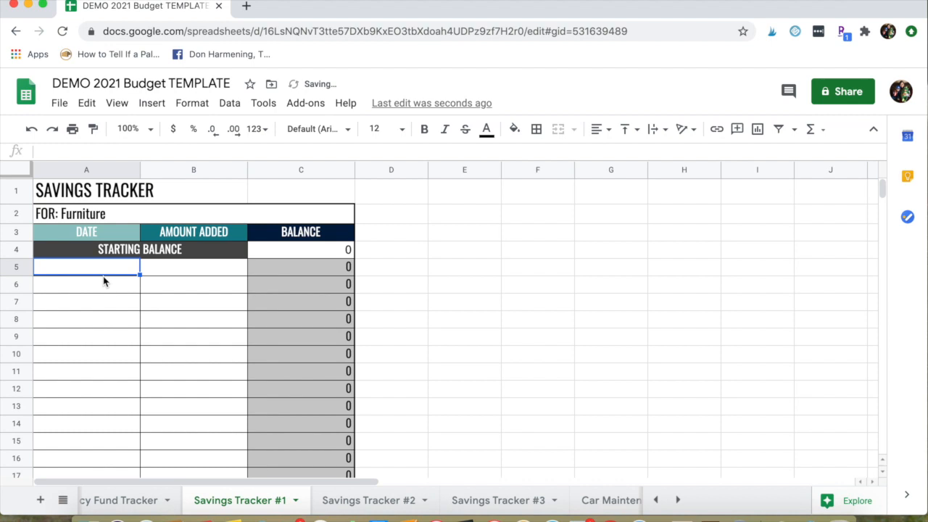
pyautogui.write('1/')
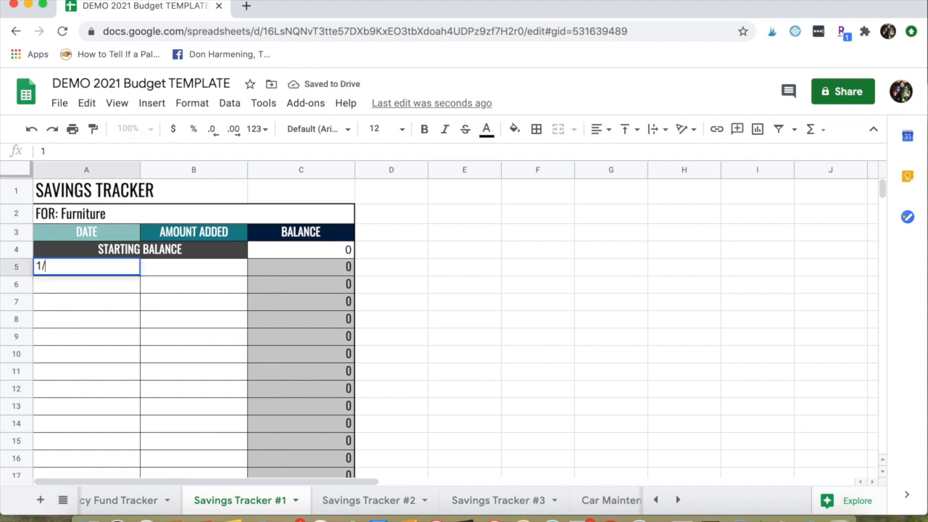
pyautogui.write('10/21')
pyautogui.press('Tab')
pyautogui.write('200')
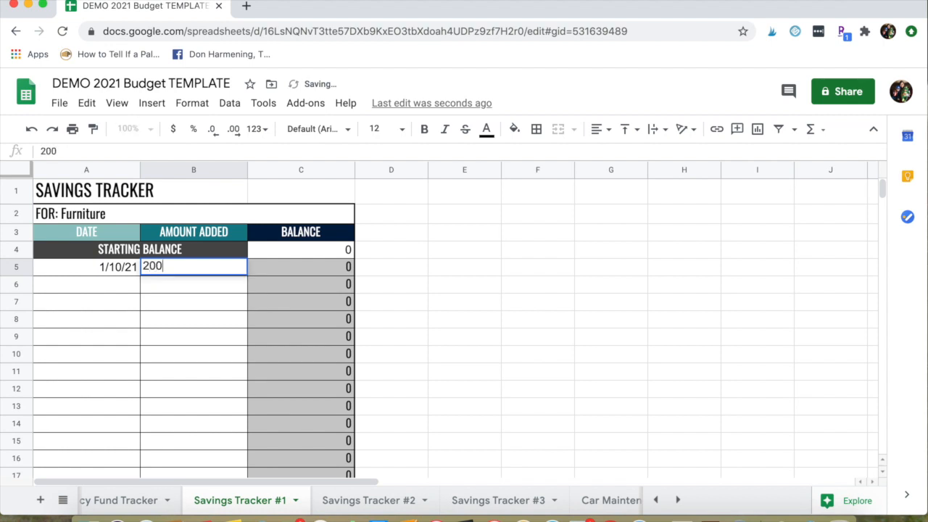
pyautogui.click(116, 288)
pyautogui.write('2/7/21')
pyautogui.press('Tab')
pyautogui.write('150')
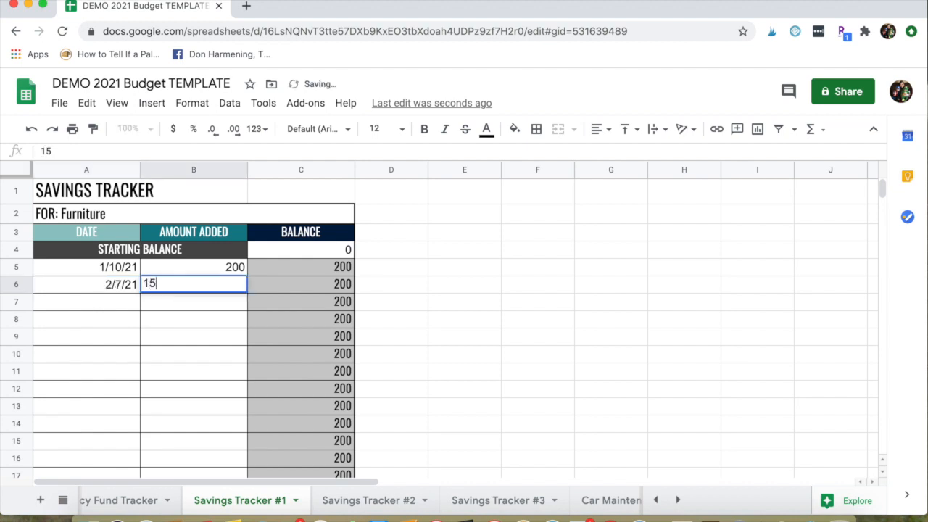
pyautogui.click(109, 306)
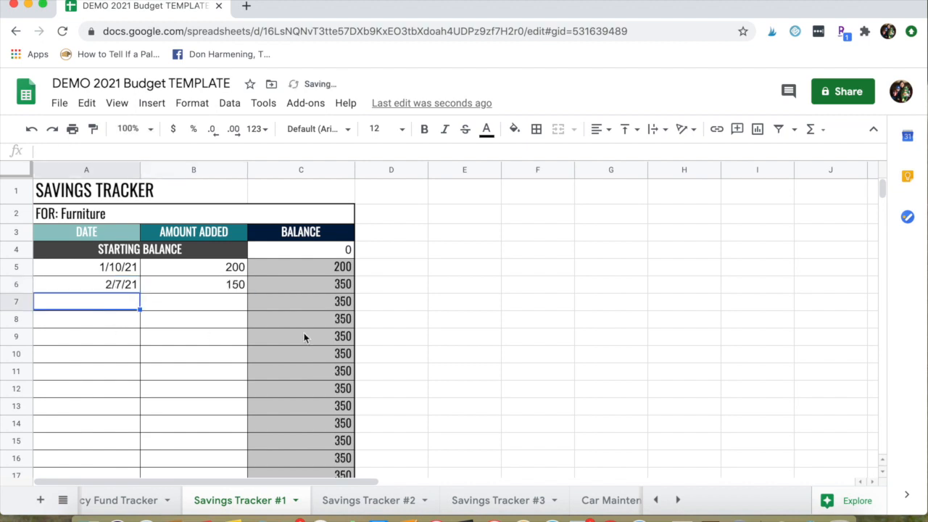
pyautogui.scroll(-5, 304, 330)
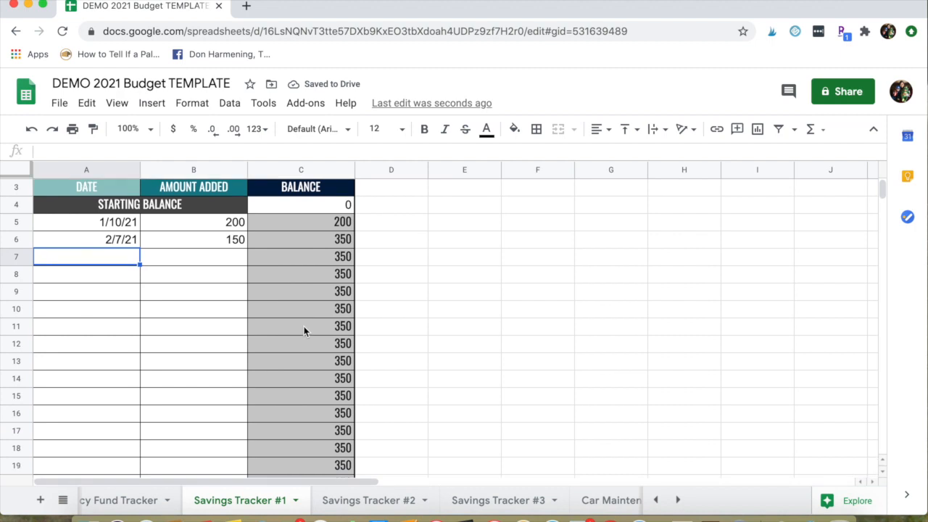
pyautogui.scroll(-10, 304, 330)
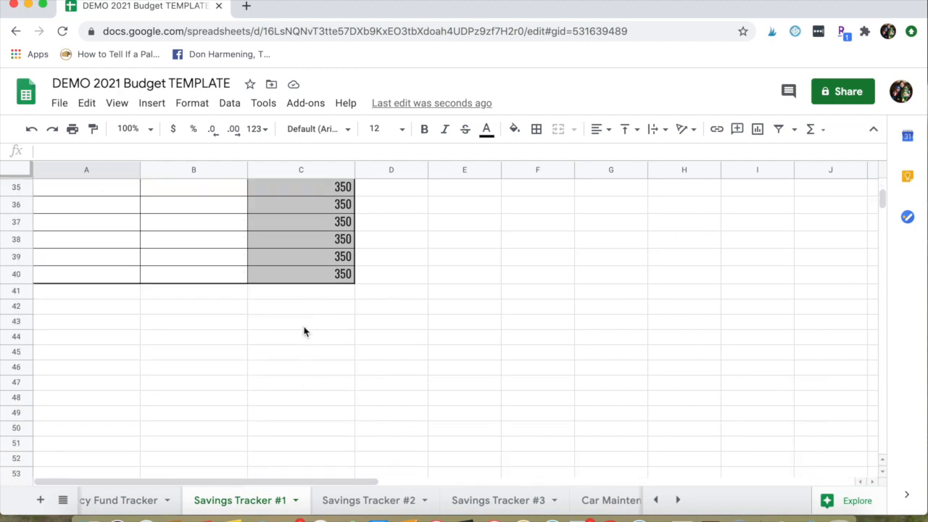
pyautogui.scroll(5, 304, 335)
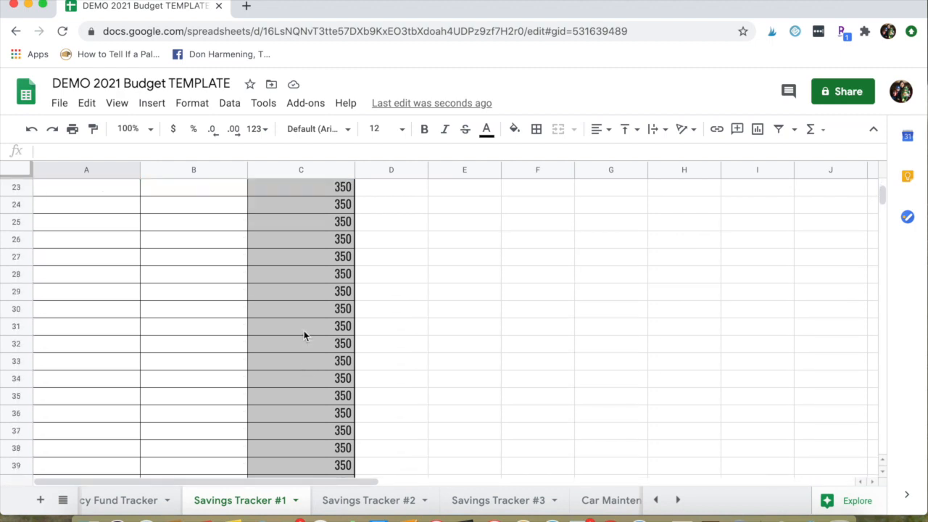
pyautogui.scroll(10, 304, 333)
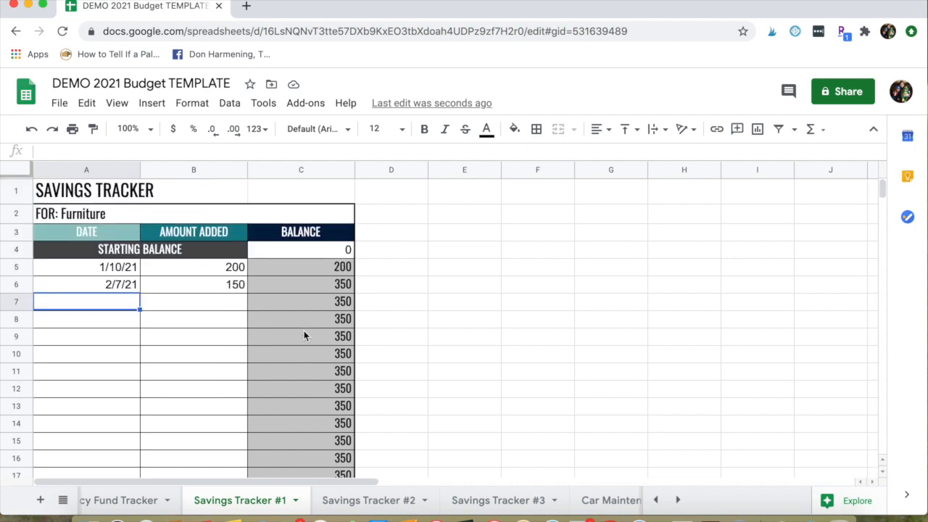
# Clear both dated deposits and the word Furniture from Savings Tracker #1, and open the Savings Tracker #3 sheet.
pyautogui.moveTo(109, 267); pyautogui.dragTo(210, 288)
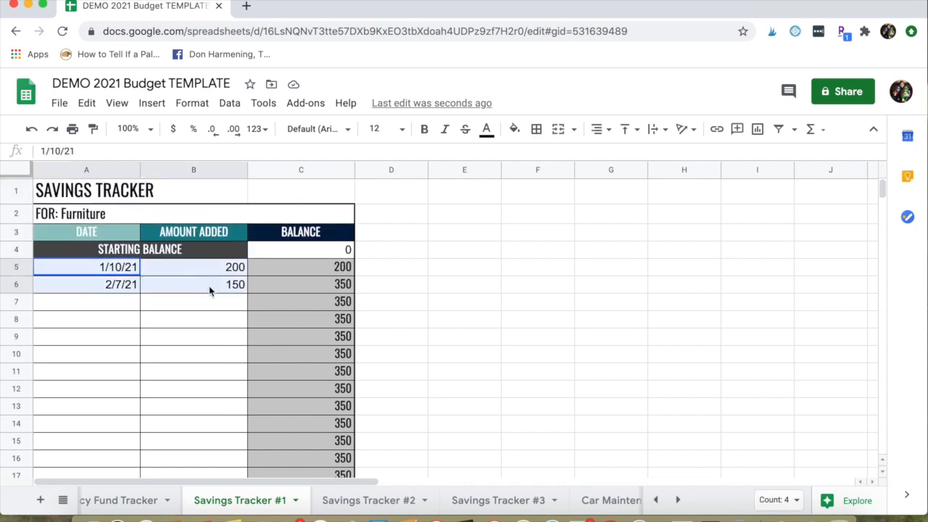
pyautogui.press('Delete')
pyautogui.tripleClick(127, 210)
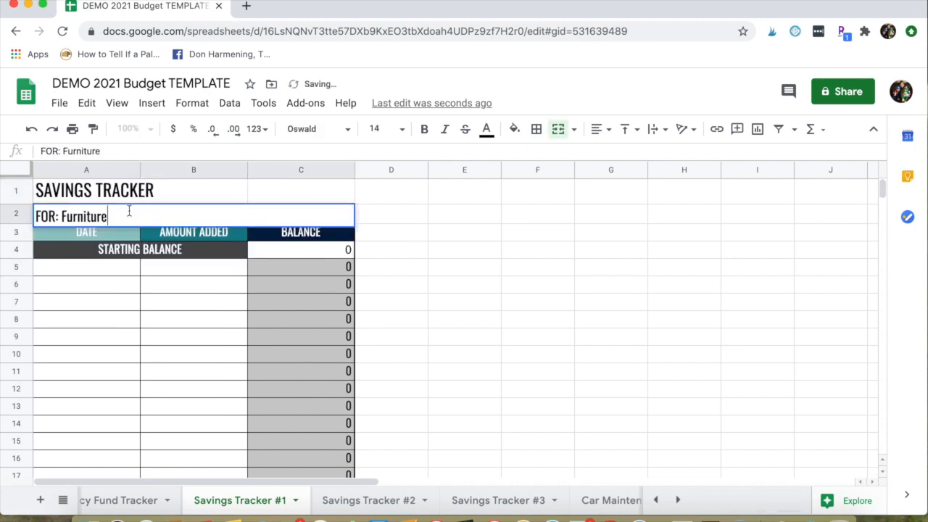
pyautogui.click(119, 220)
pyautogui.press('BackSpace')
pyautogui.press('BackSpace')
pyautogui.press('BackSpace')
pyautogui.press('BackSpace')
pyautogui.press('BackSpace')
pyautogui.press('BackSpace')
pyautogui.press('BackSpace')
pyautogui.press('BackSpace')
pyautogui.press('BackSpace')
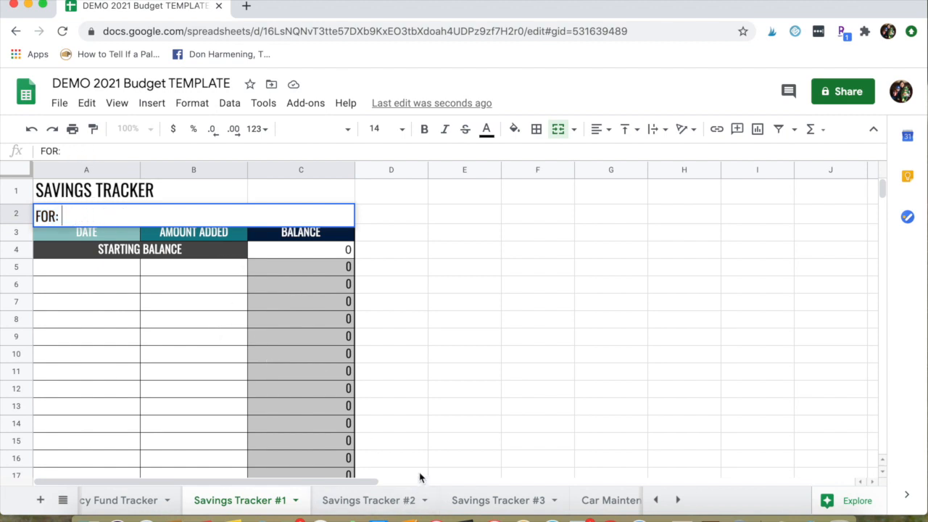
pyautogui.click(389, 496)
pyautogui.click(494, 507)
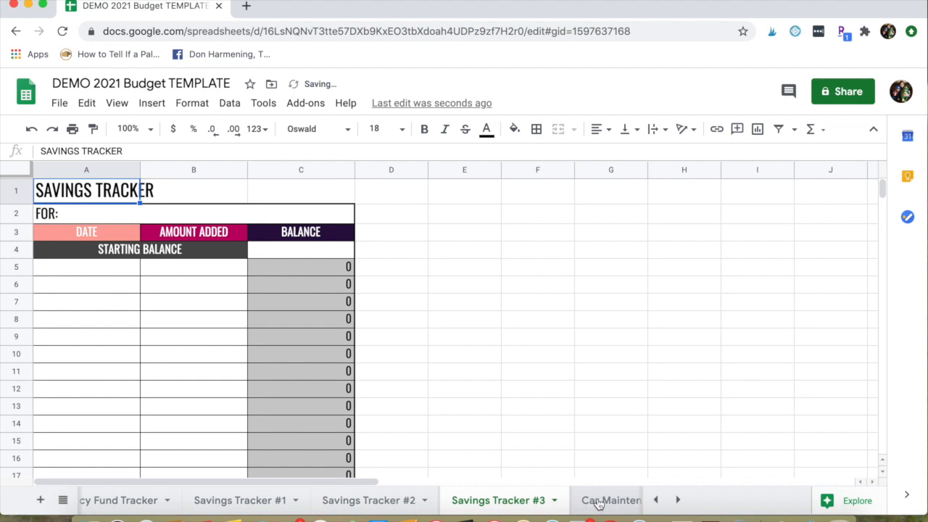
# Open the Car Maintenance Spending Tracker sheet and enter Ford F150 as the first vehicle.
pyautogui.click(599, 503)
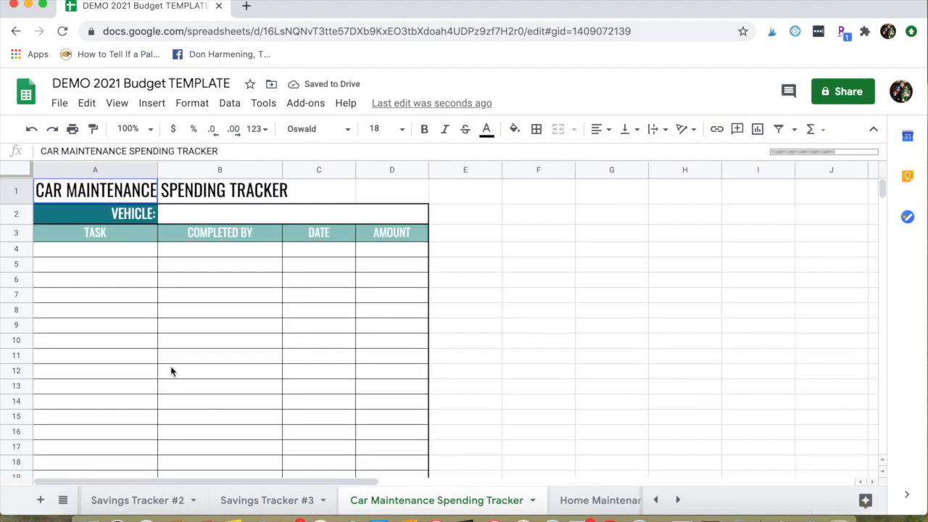
pyautogui.click(171, 296)
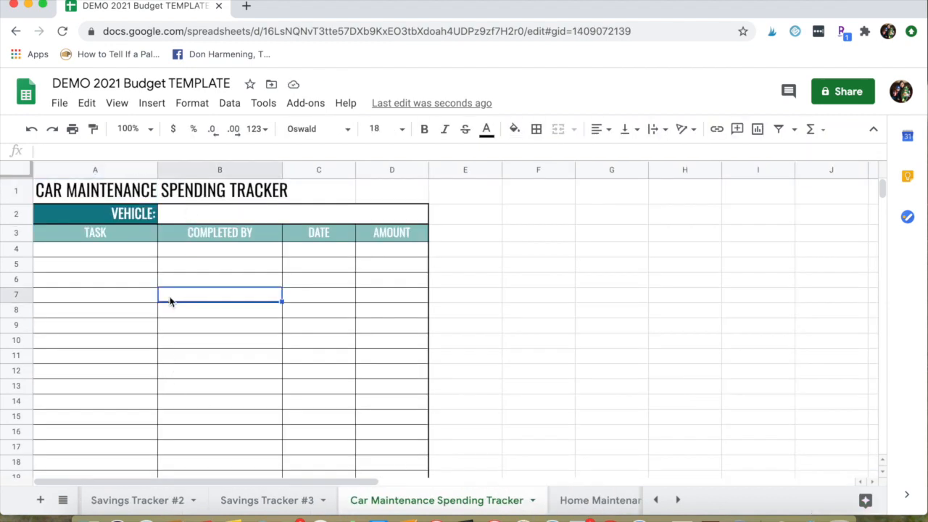
pyautogui.doubleClick(182, 214)
pyautogui.write('Ford F150')
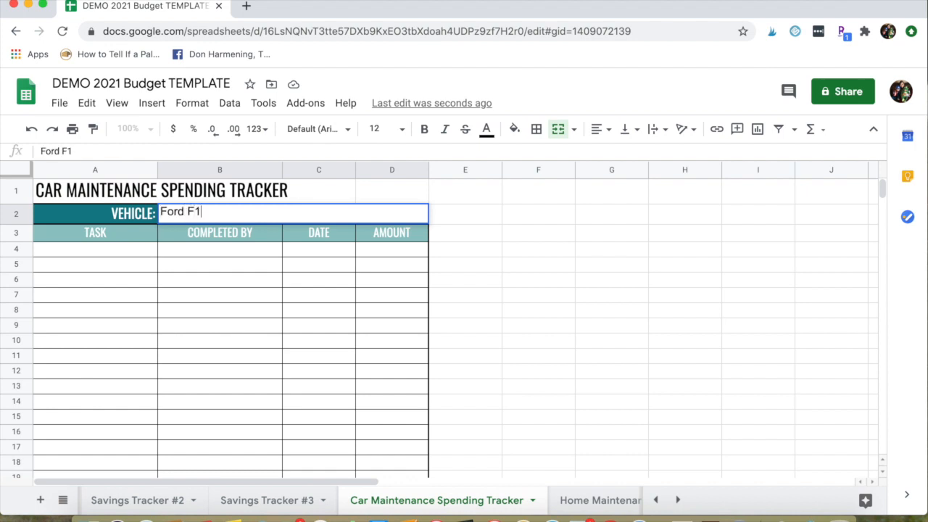
# Log a Tires task for the Ford F150, completed by Joe's Mechanic Shop on 1/15/21 for $652.29.
pyautogui.click(123, 253)
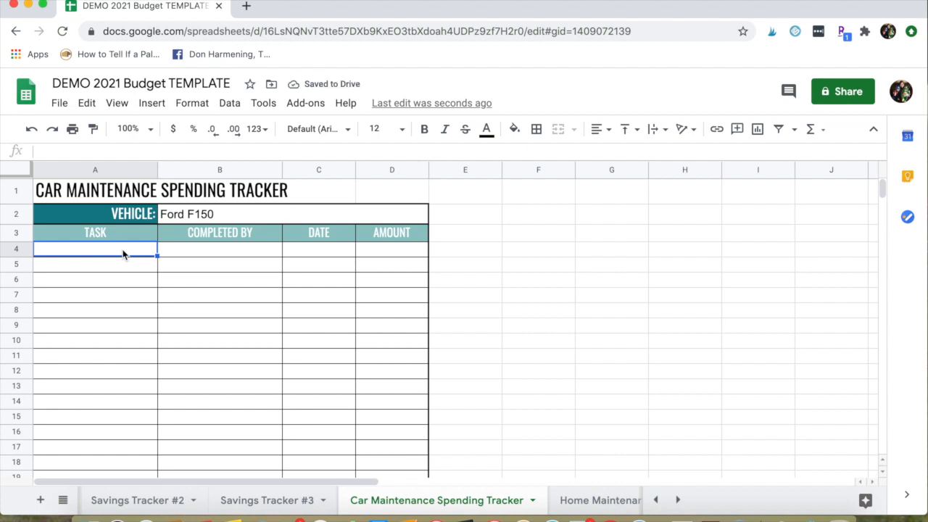
pyautogui.write('Tires')
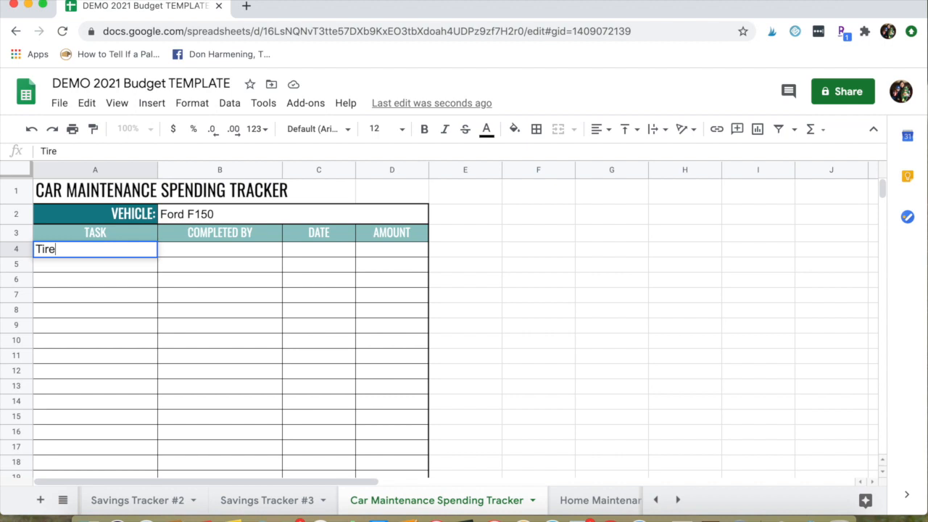
pyautogui.press('Tab')
pyautogui.write("Joe's Mechanic Shop")
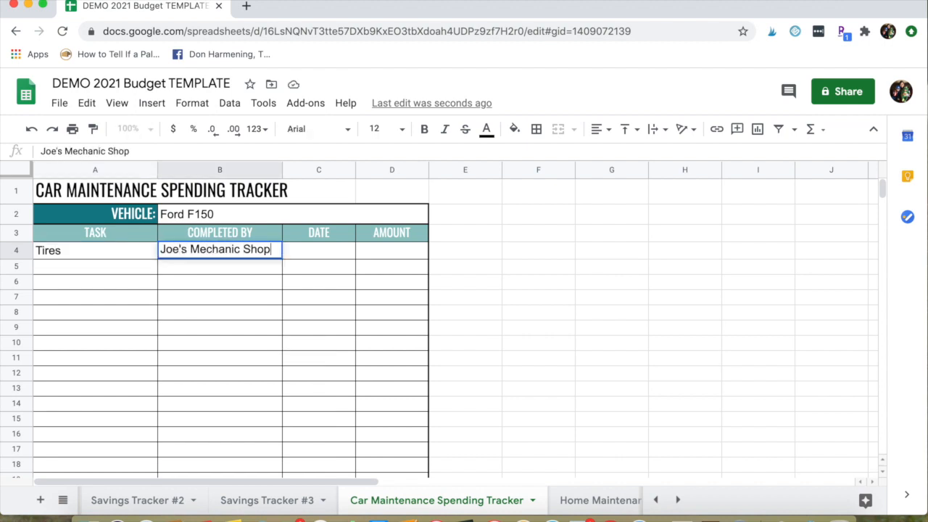
pyautogui.press('Tab')
pyautogui.write('1/')
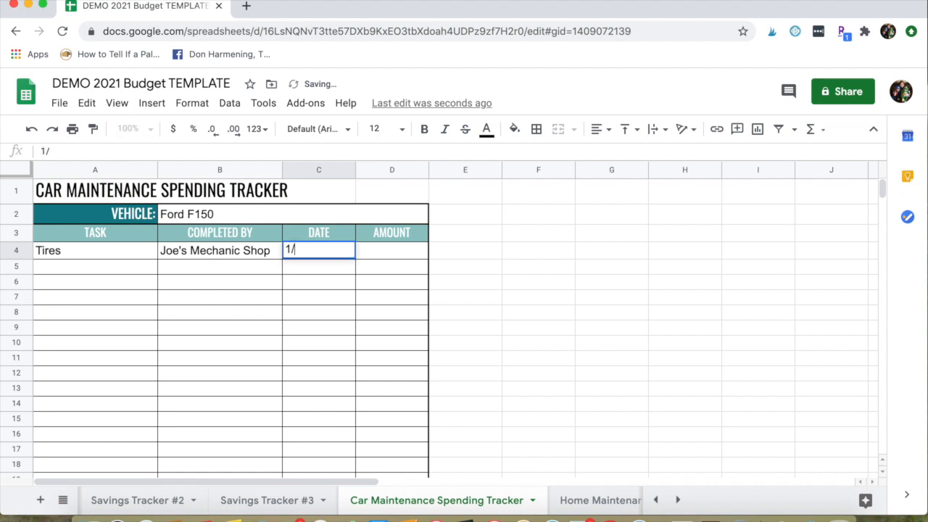
pyautogui.write('15/')
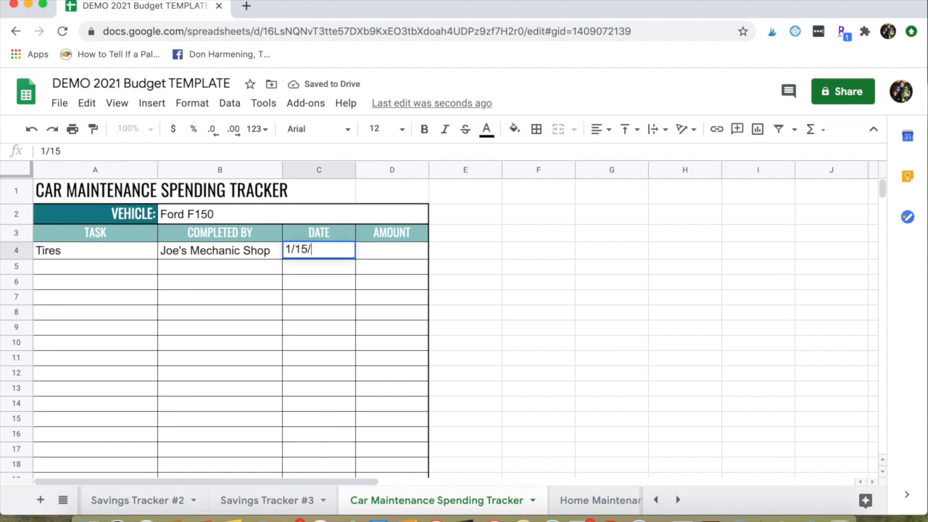
pyautogui.write('21')
pyautogui.press('Tab')
pyautogui.write('$')
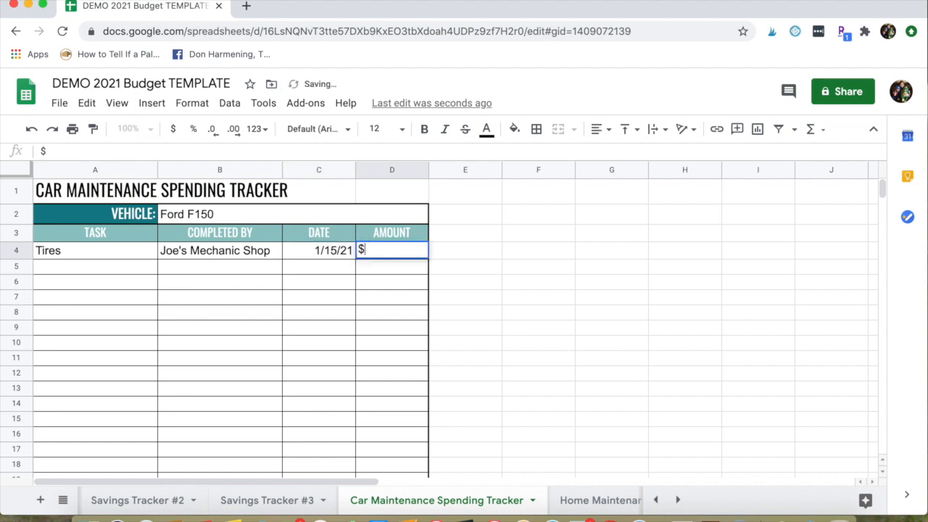
pyautogui.write('653')
pyautogui.press('BackSpace')
pyautogui.write('2')
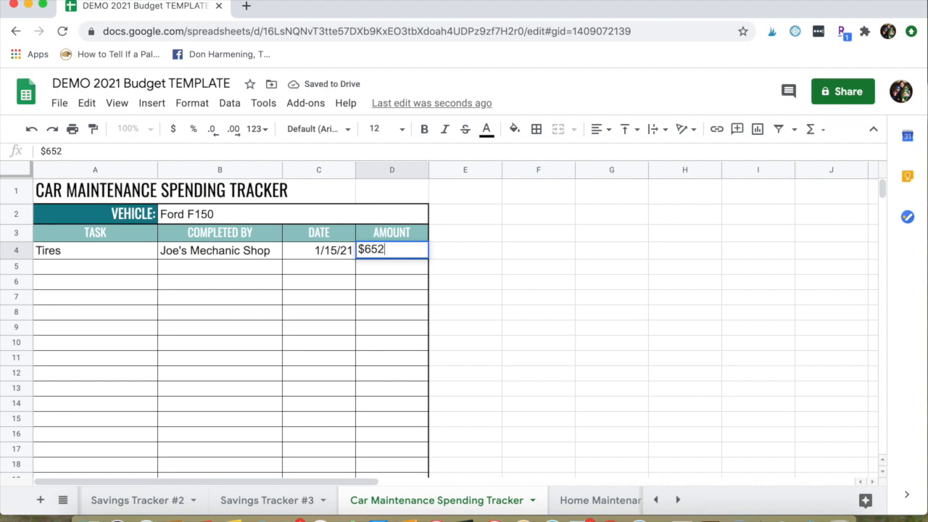
pyautogui.write('.29')
# Add an Oil Change task in the following row, completed by Joe's Mechanic Shop on 2/3/21 for $52.69.
pyautogui.click(93, 268)
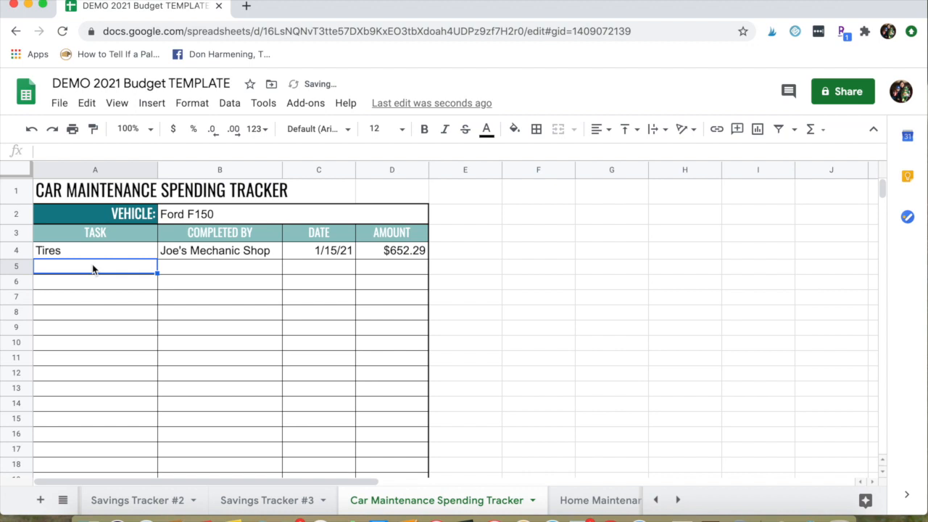
pyautogui.write('Oil Change')
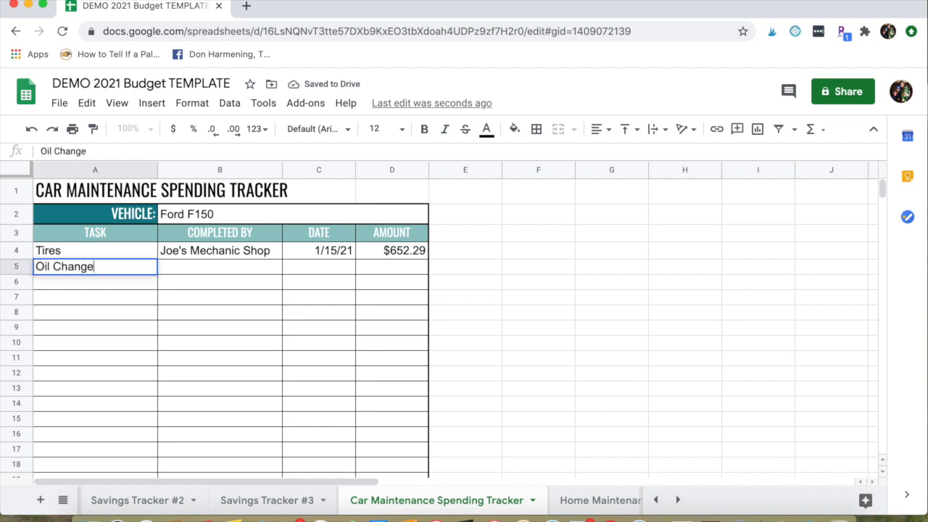
pyautogui.press('Tab')
pyautogui.write("Joe's Mechanic Shop")
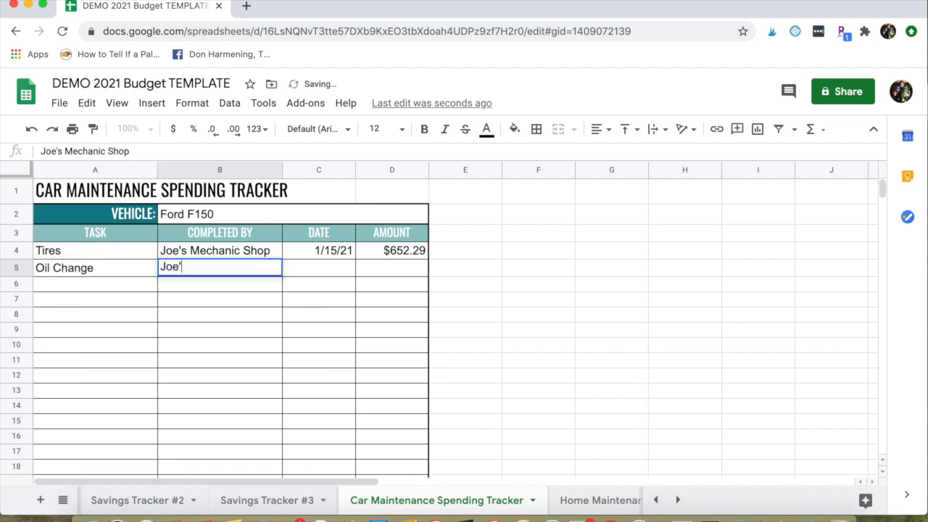
pyautogui.press('Tab')
pyautogui.write('2/3/')
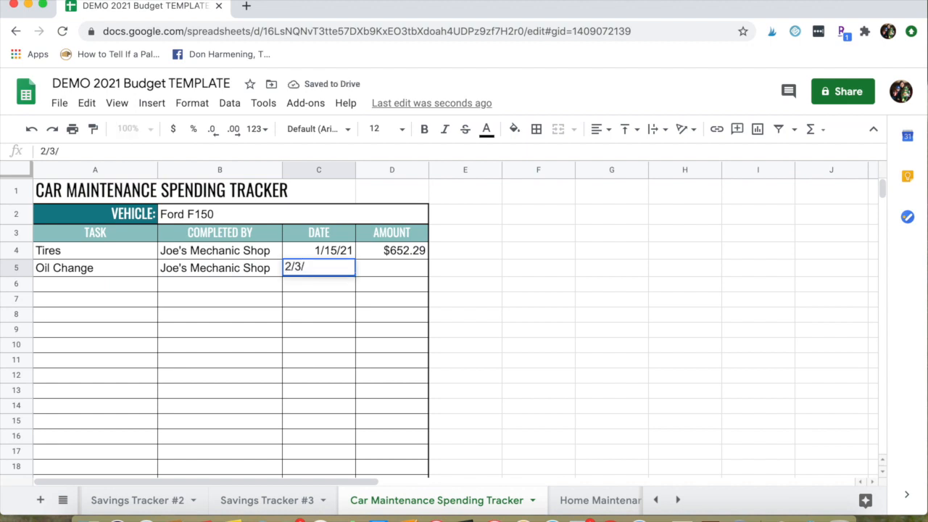
pyautogui.write('21')
pyautogui.press('Tab')
pyautogui.write('$52.')
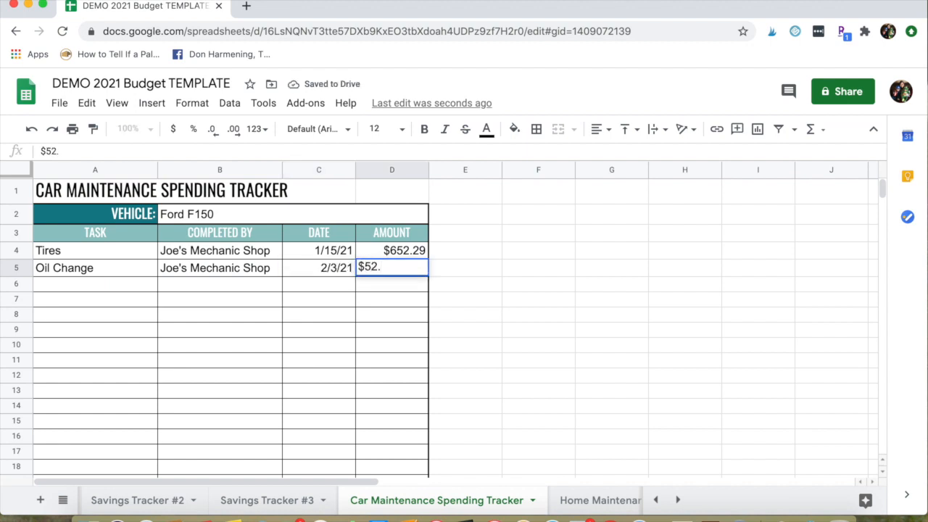
pyautogui.write('69')
pyautogui.press('Return')
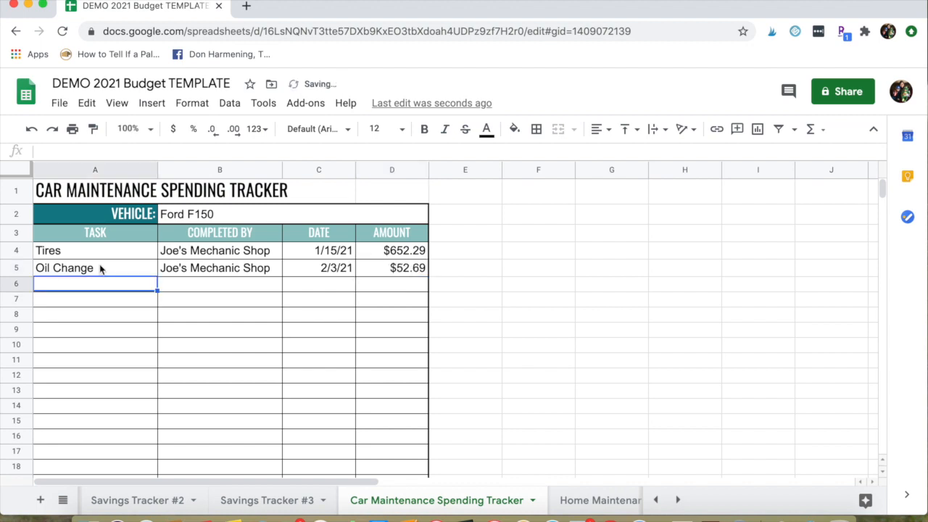
# Check the total formula for the first vehicle and look over the additional vehicle sections down to the end of the sheet.
pyautogui.scroll(-3, 337, 346)
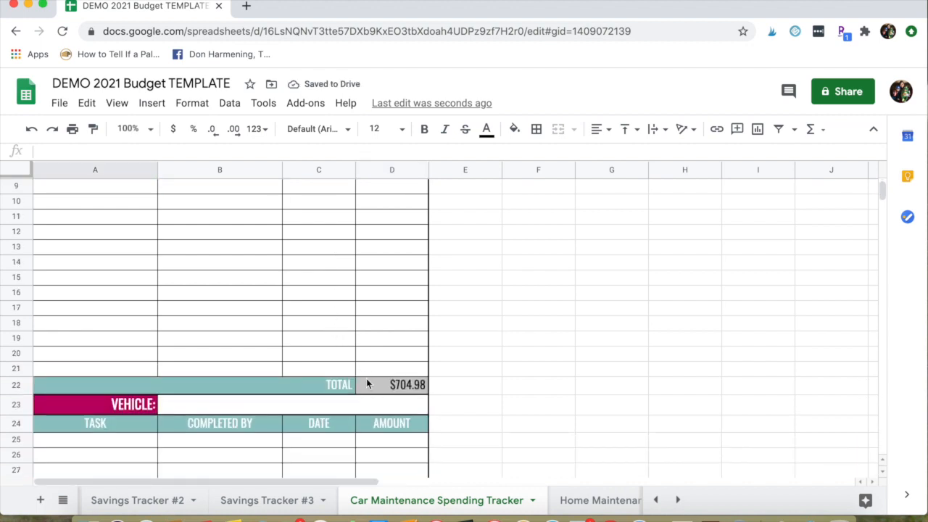
pyautogui.click(380, 390)
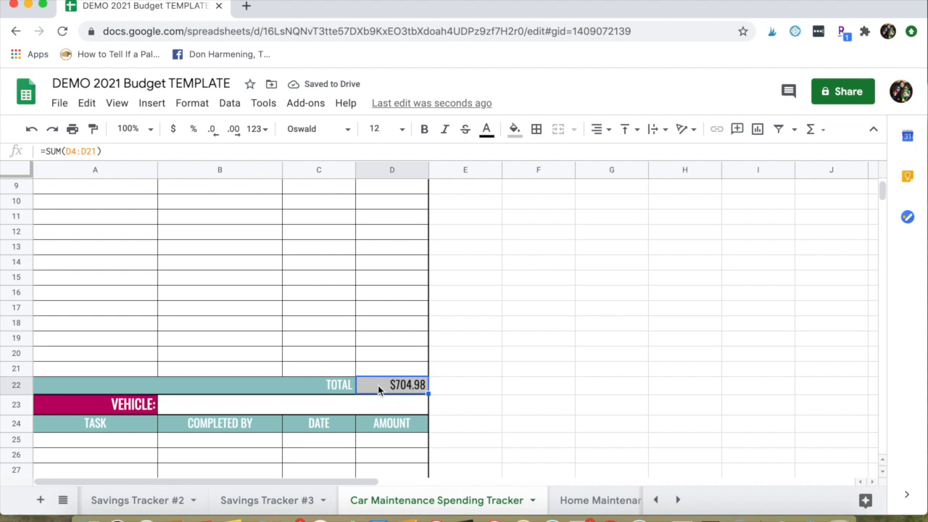
pyautogui.scroll(1, 369, 378)
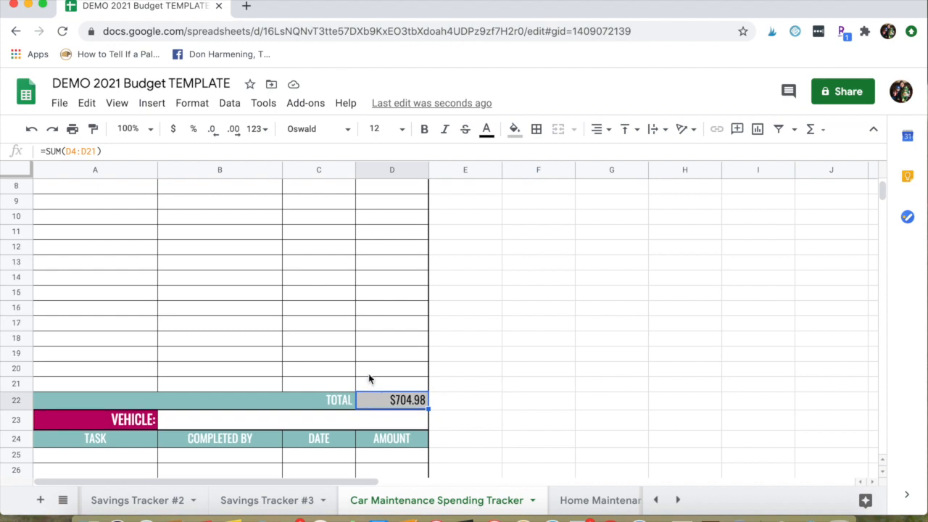
pyautogui.scroll(1, 368, 379)
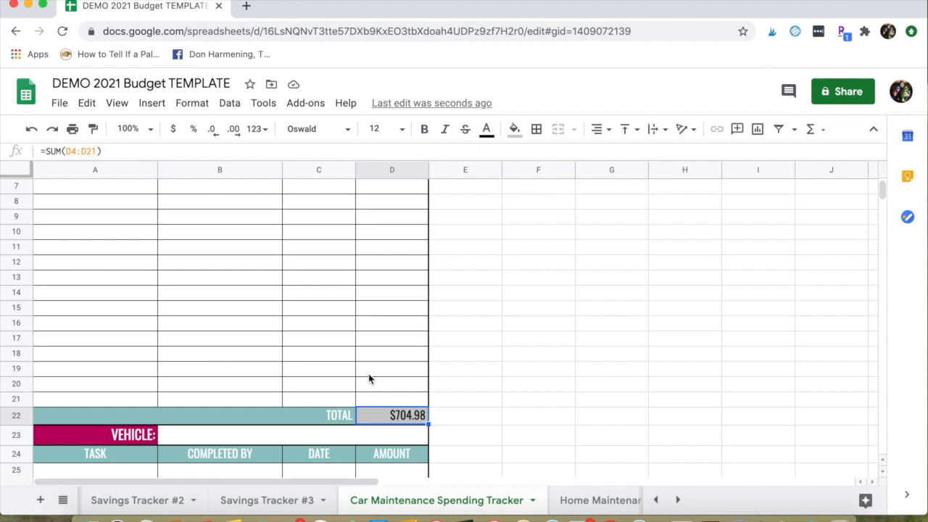
pyautogui.scroll(6, 369, 375)
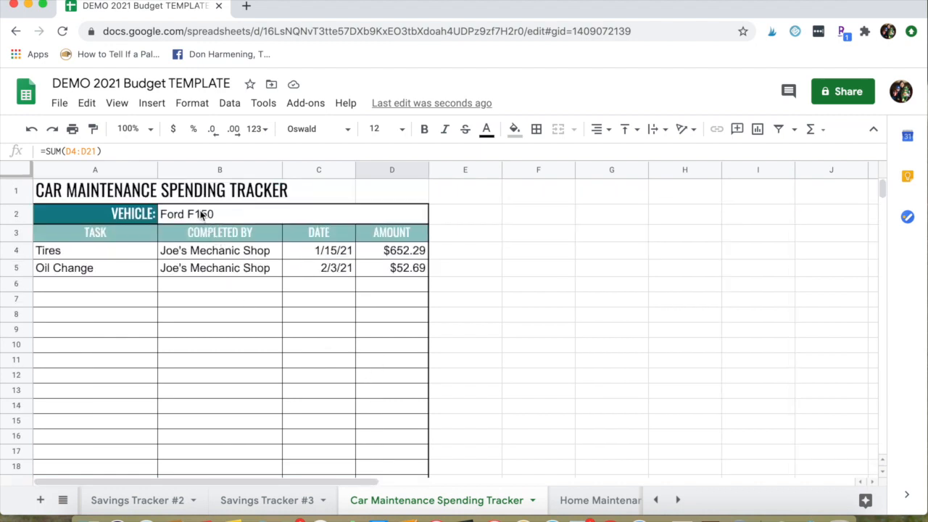
pyautogui.scroll(-10, 203, 273)
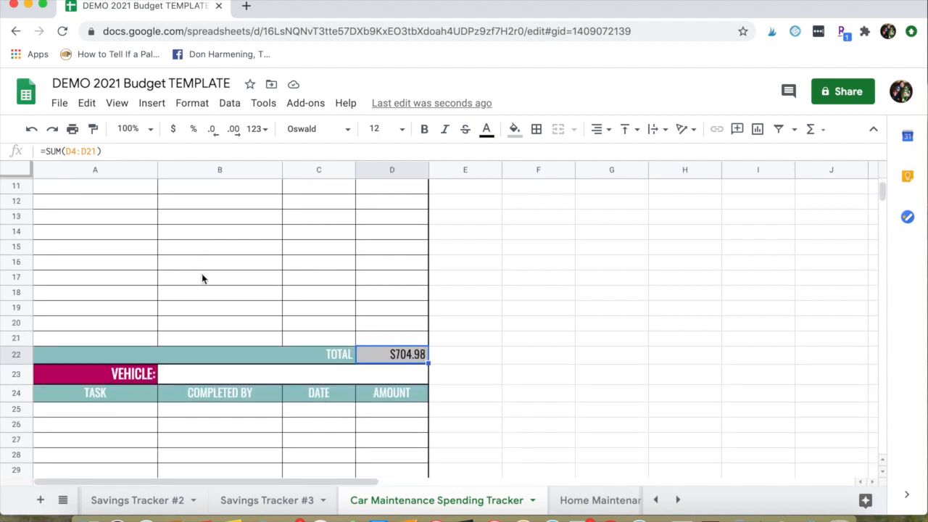
pyautogui.scroll(-20, 203, 278)
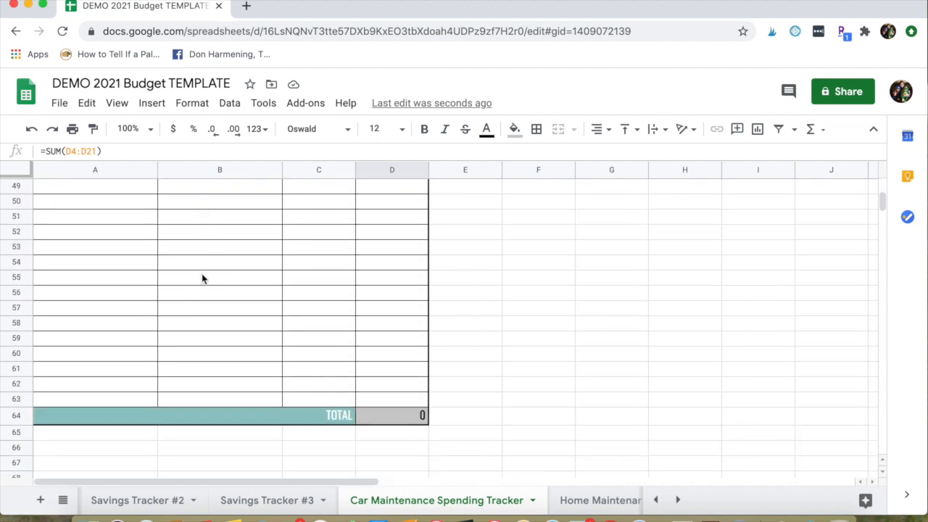
pyautogui.scroll(20, 202, 278)
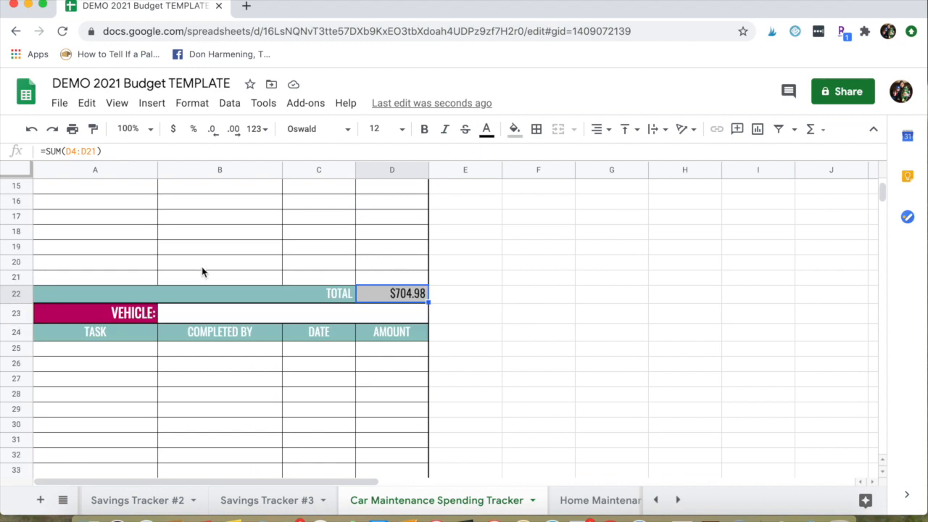
# Clear the Tires and Oil Change rows and the Ford F150 vehicle name from the Car Maintenance Spending Tracker.
pyautogui.moveTo(90, 254); pyautogui.dragTo(391, 274)
pyautogui.press('Delete')
pyautogui.doubleClick(280, 215)
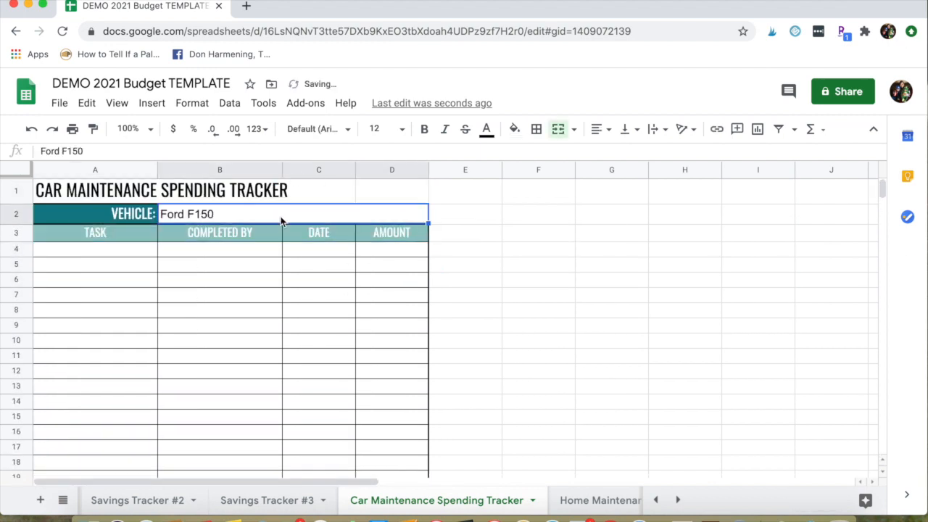
pyautogui.press('BackSpace')
pyautogui.press('BackSpace')
pyautogui.press('BackSpace')
pyautogui.press('BackSpace')
pyautogui.press('BackSpace')
pyautogui.press('BackSpace')
pyautogui.press('BackSpace')
pyautogui.press('BackSpace')
pyautogui.press('BackSpace')
pyautogui.click(243, 341)
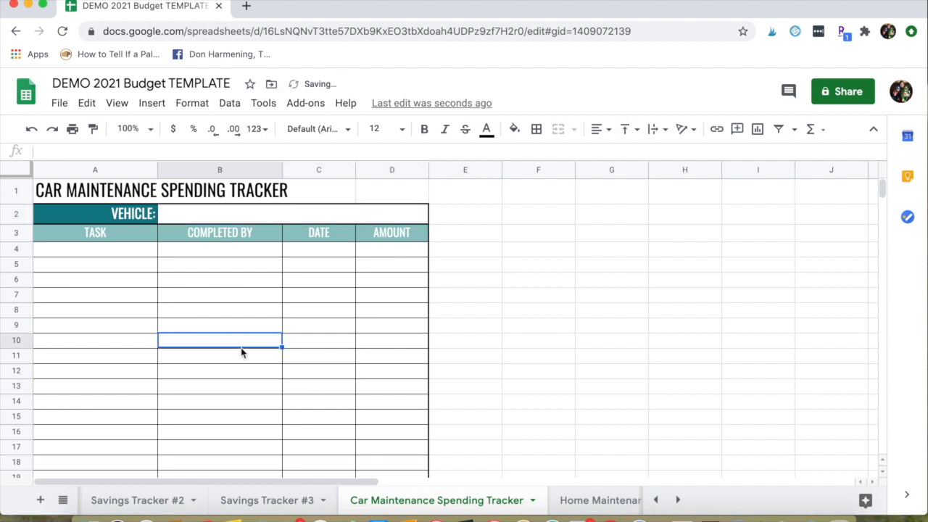
# Open the Home Maintenance Spending Tracker sheet and look over its columns and the total row.
pyautogui.scroll(-3, 241, 353)
pyautogui.scroll(3, 240, 347)
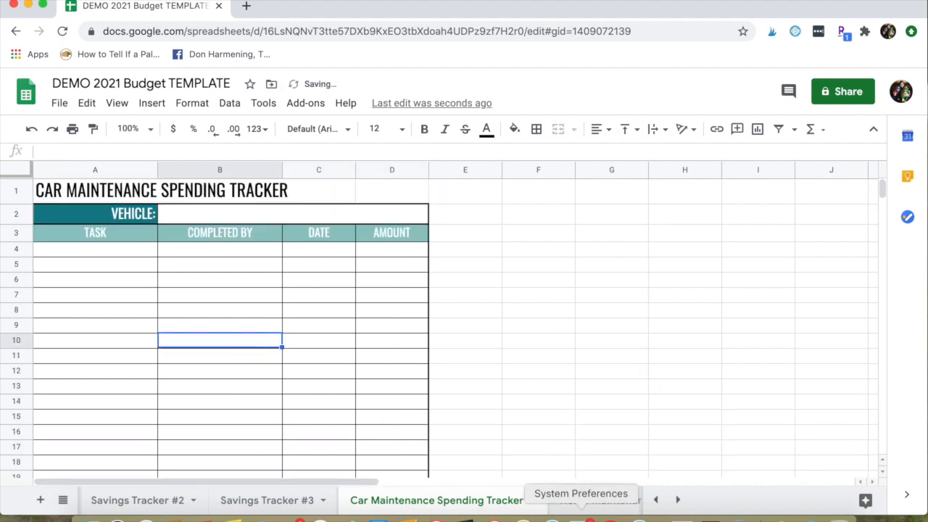
pyautogui.click(580, 507)
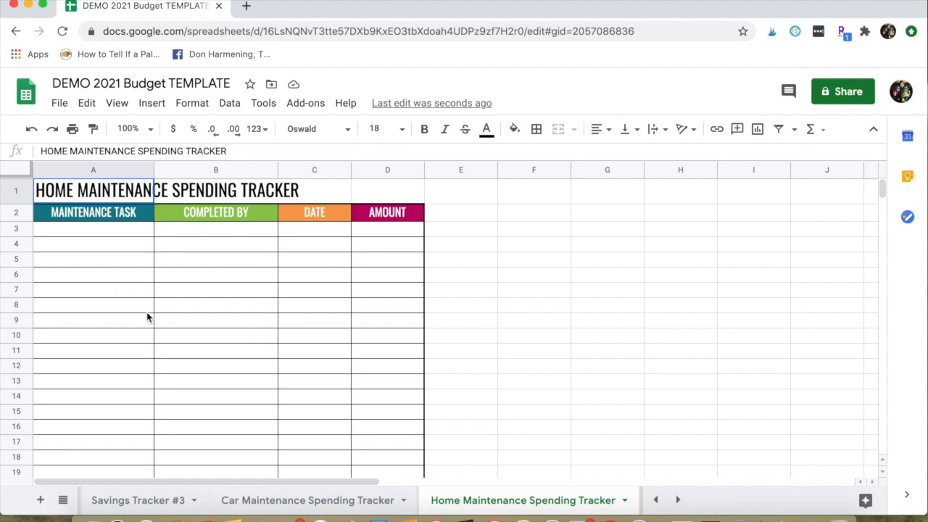
pyautogui.click(121, 233)
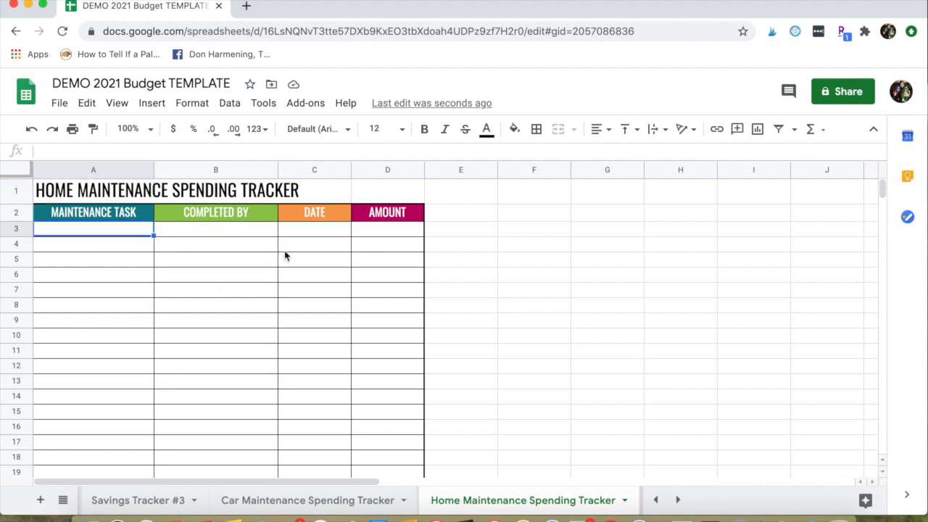
pyautogui.click(678, 499)
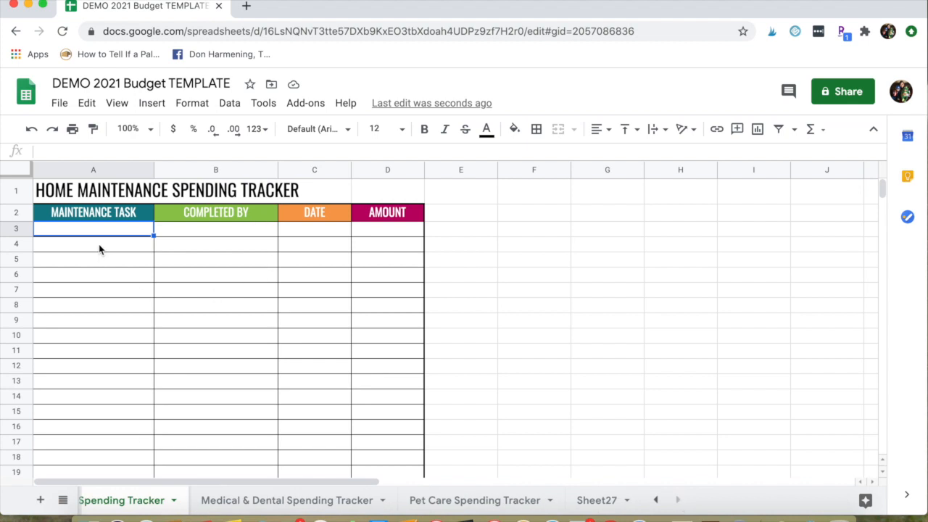
pyautogui.scroll(-5, 359, 328)
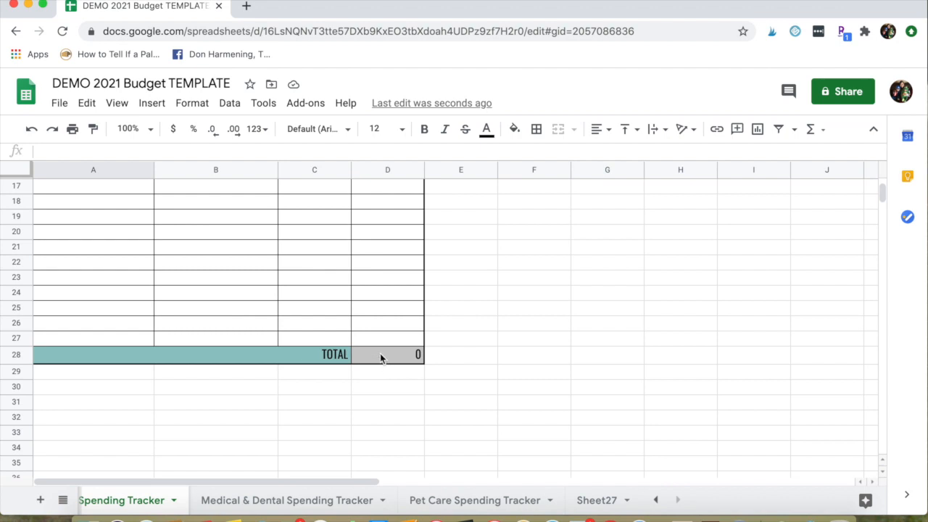
pyautogui.scroll(5, 331, 288)
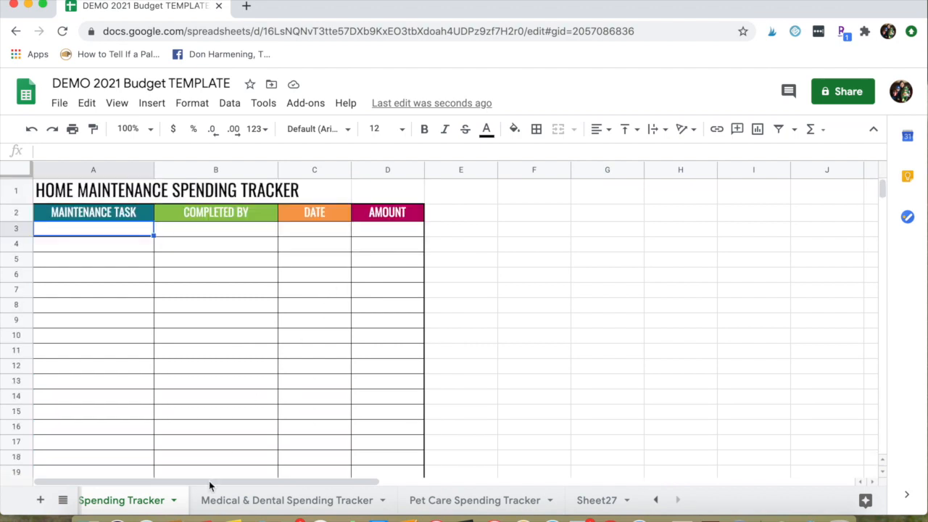
# Look through the Medical & Dental Spending Tracker, Pet Care Spending Tracker and Sheet27 sheets.
pyautogui.click(228, 506)
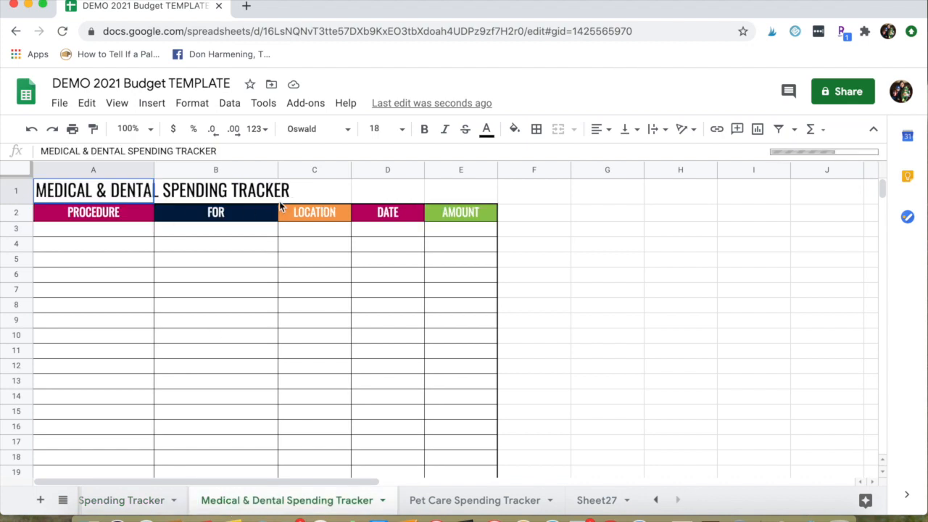
pyautogui.scroll(-2, 294, 298)
pyautogui.scroll(-3, 295, 298)
pyautogui.scroll(5, 297, 293)
pyautogui.click(475, 500)
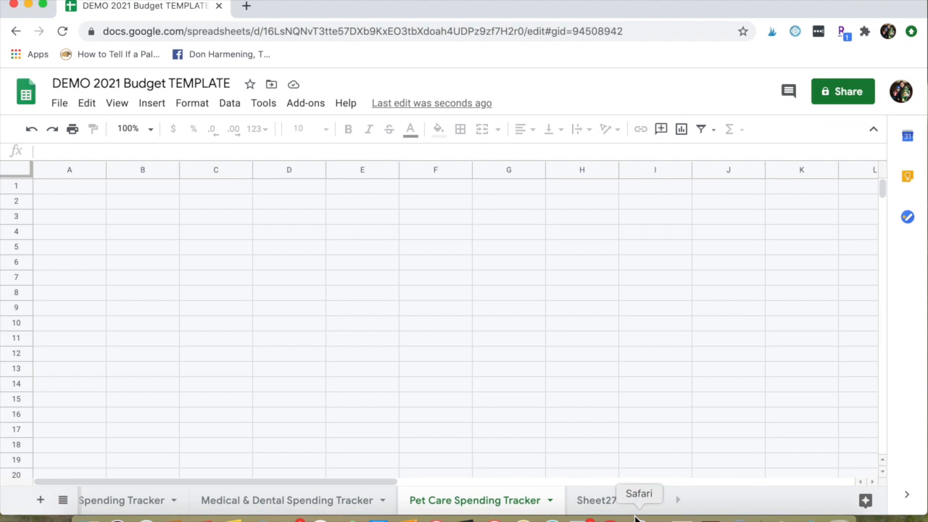
pyautogui.click(602, 500)
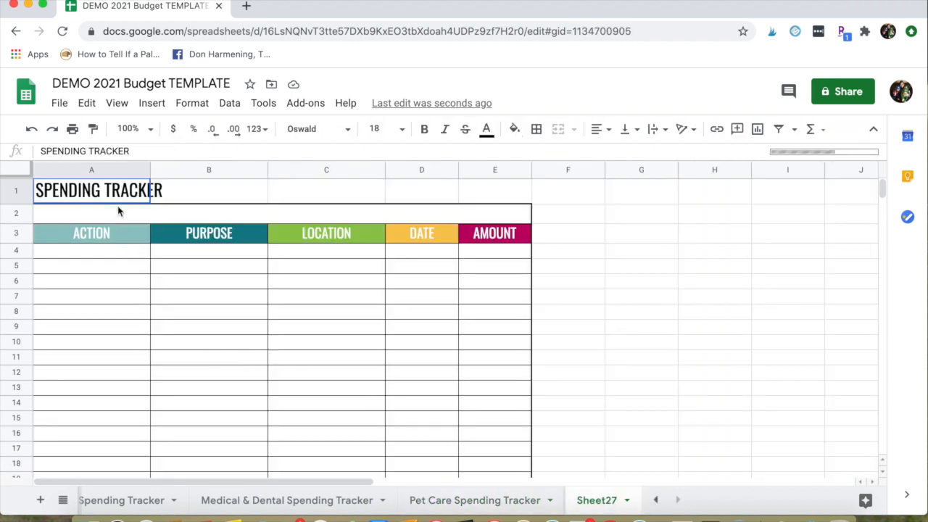
# Look over the blank Spending Tracker on Sheet27, from its title row through the action and purpose columns down the empty rows.
pyautogui.doubleClick(84, 213)
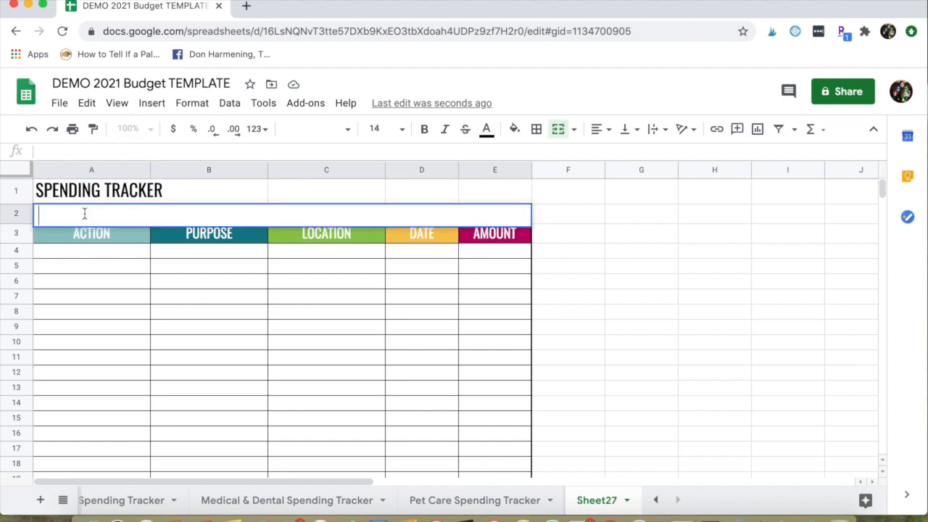
pyautogui.click(81, 266)
pyautogui.click(86, 252)
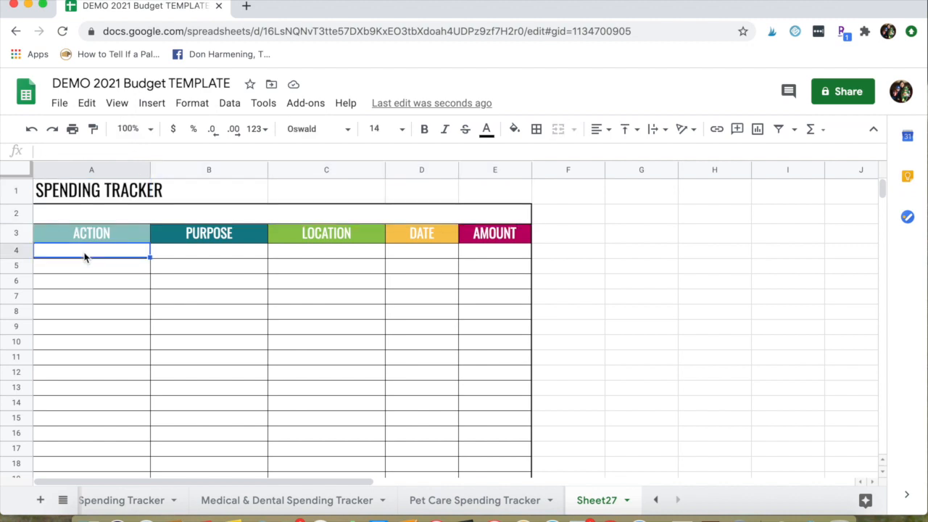
pyautogui.click(223, 264)
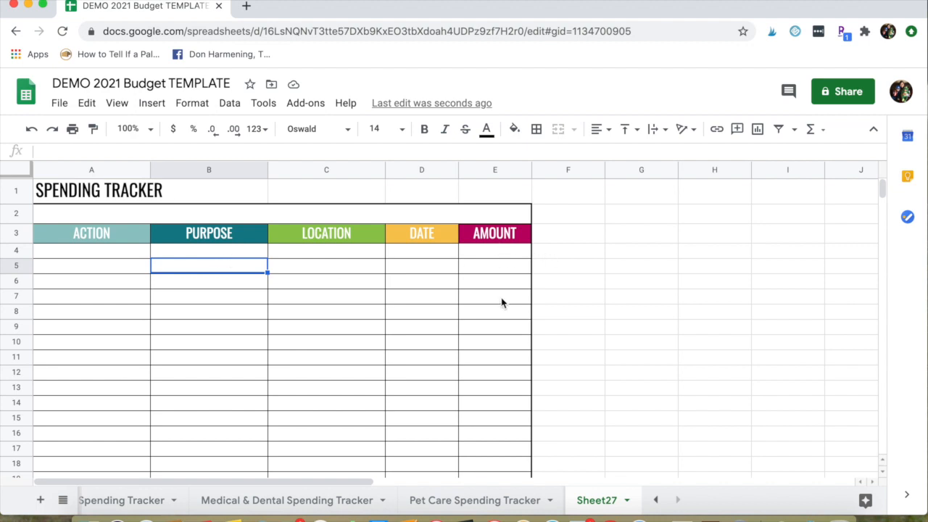
pyautogui.scroll(-5, 494, 355)
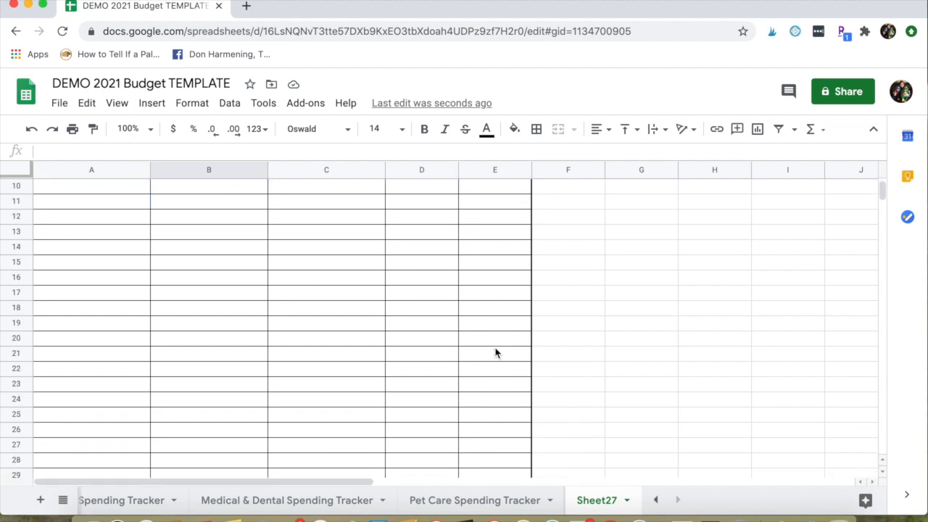
pyautogui.scroll(5, 498, 406)
# View the available sheet options for Sheet27 without applying any, and browse back through the monthly sheets.
pyautogui.click(628, 500)
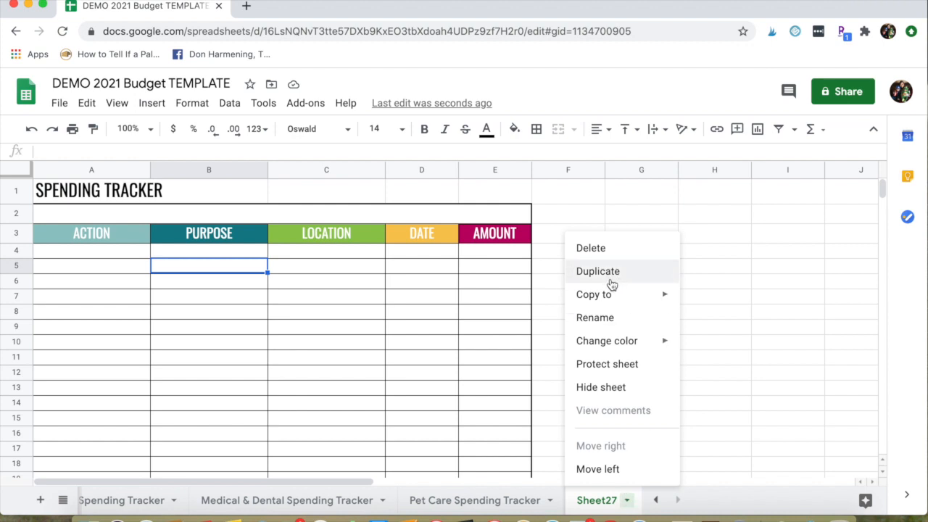
pyautogui.click(455, 373)
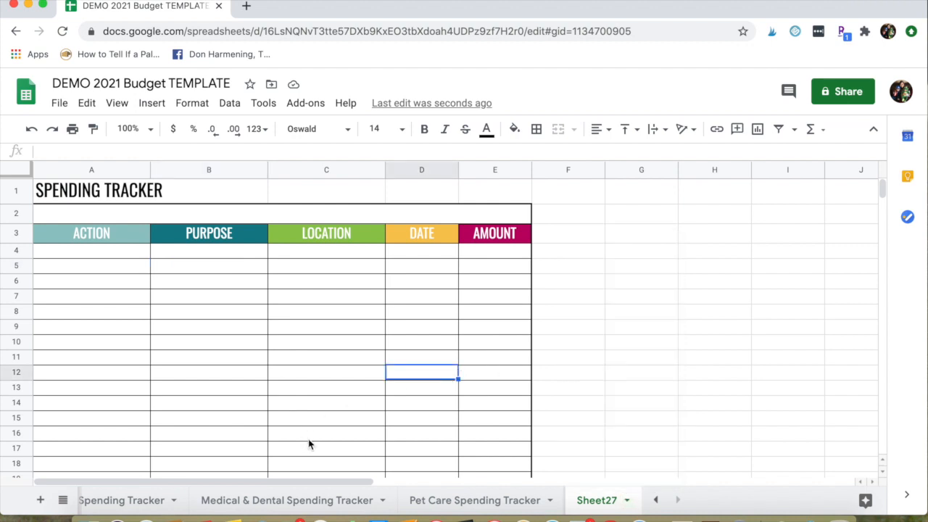
pyautogui.hscroll(-10, 297, 500)
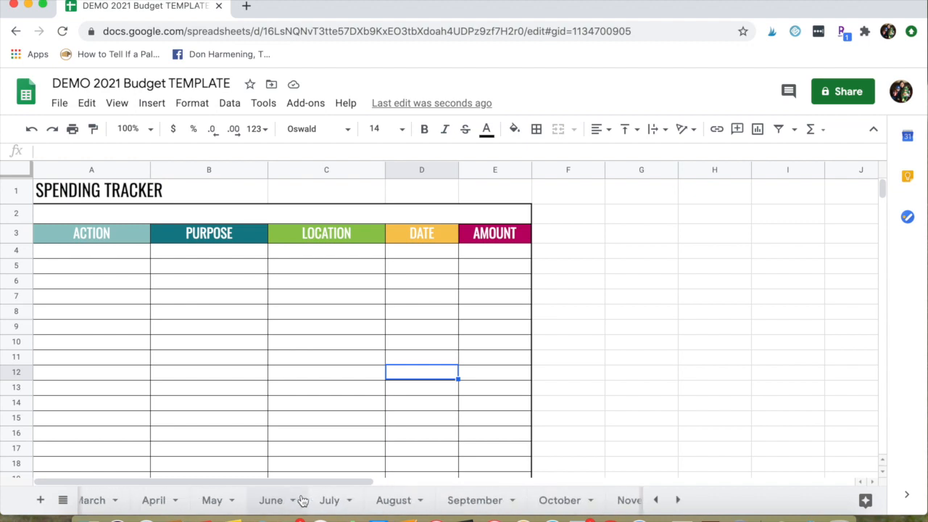
pyautogui.hscroll(-3, 294, 501)
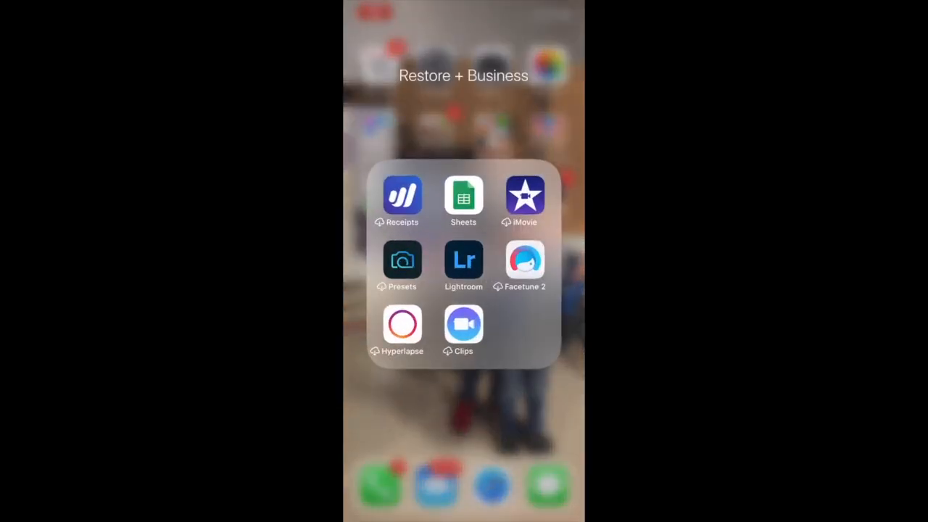
# Switch to the Sheets app on the phone and look over January's income, expenses, cash envelopes, sinking funds and irregular income.
pyautogui.click(464, 196)
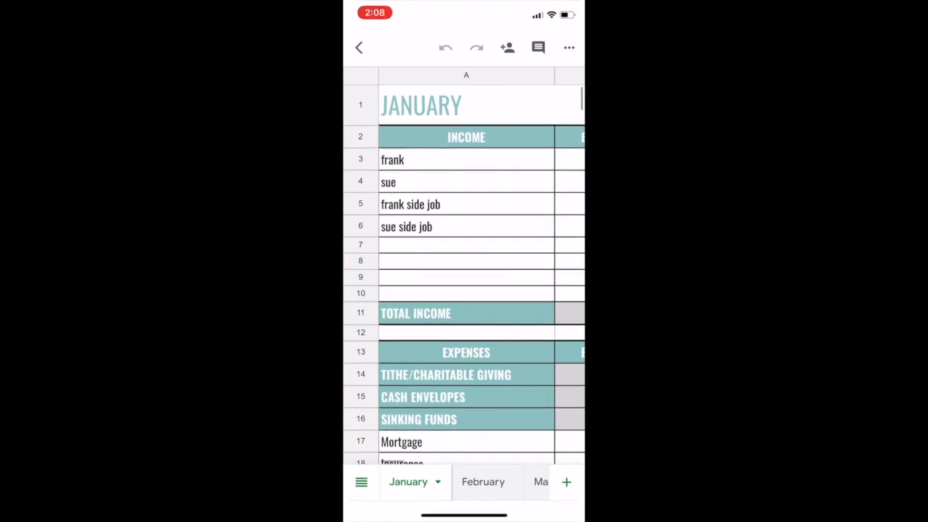
pyautogui.scroll(-8, 464, 290)
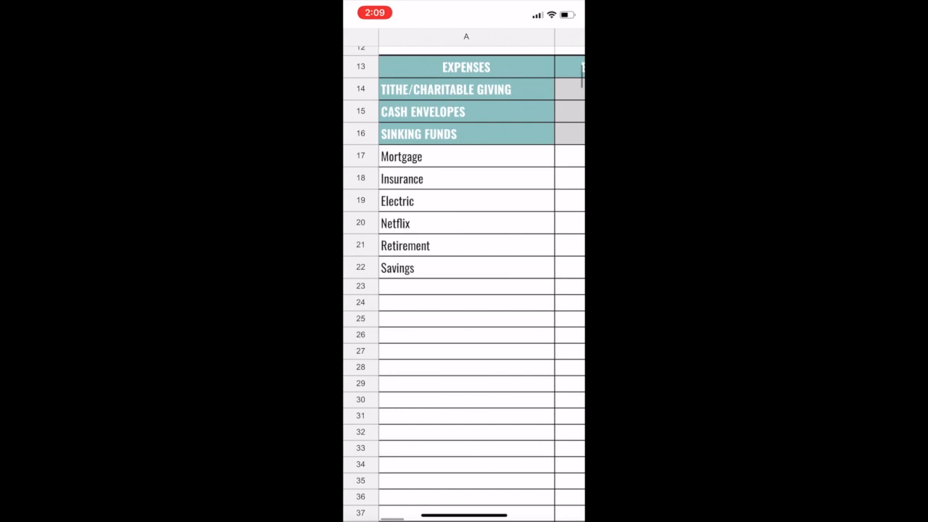
pyautogui.scroll(-5, 464, 276)
pyautogui.scroll(-2, 465, 275)
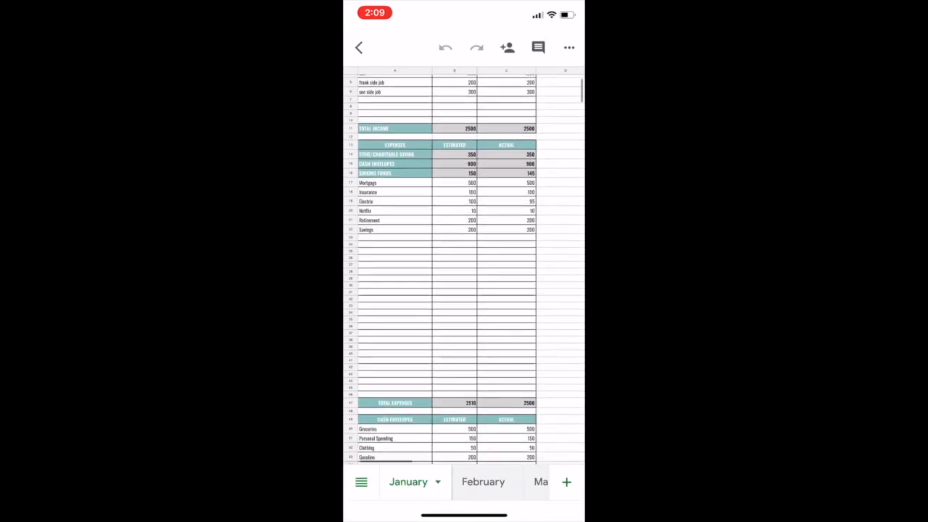
pyautogui.scroll(-5, 464, 290)
pyautogui.scroll(-10, 464, 276)
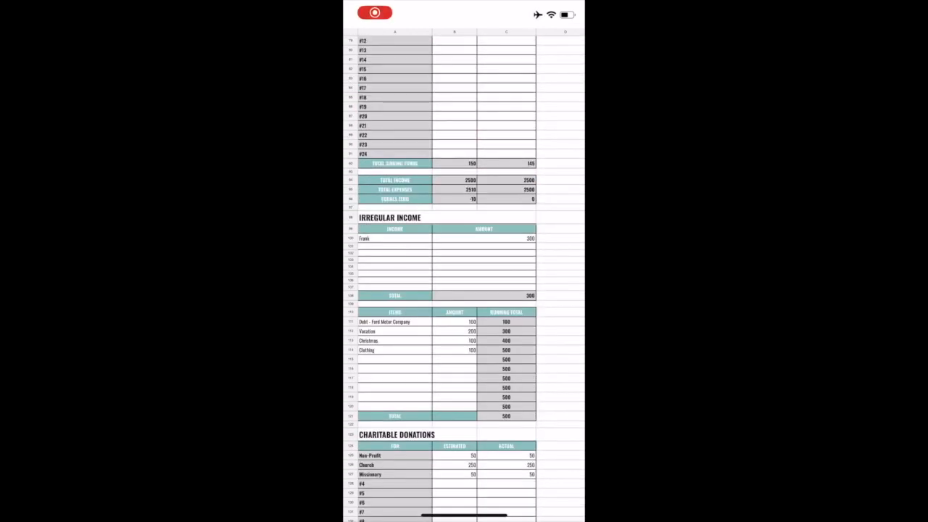
# Examine January's Charitable Donations section and the numbered Credit Card Tracker tables below it.
pyautogui.scroll(-8, 465, 278)
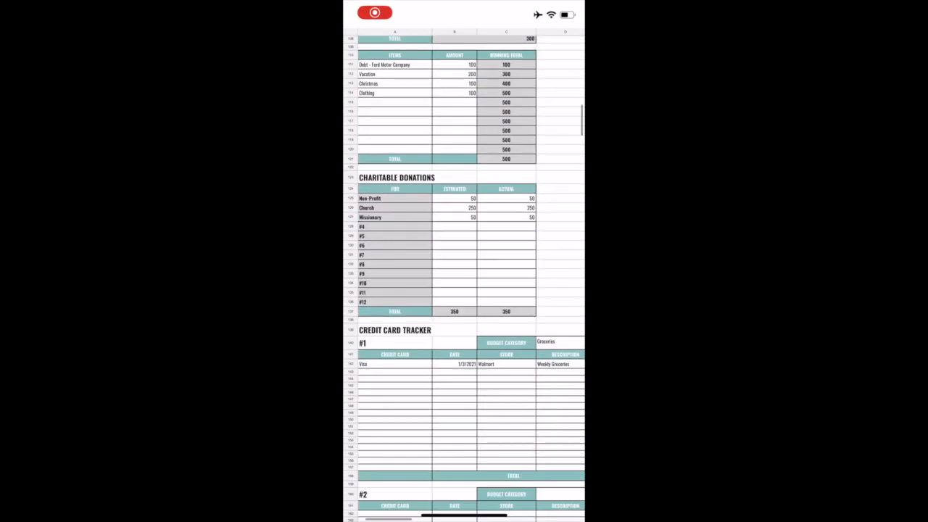
pyautogui.scroll(-1, 464, 279)
pyautogui.scroll(-4, 464, 278)
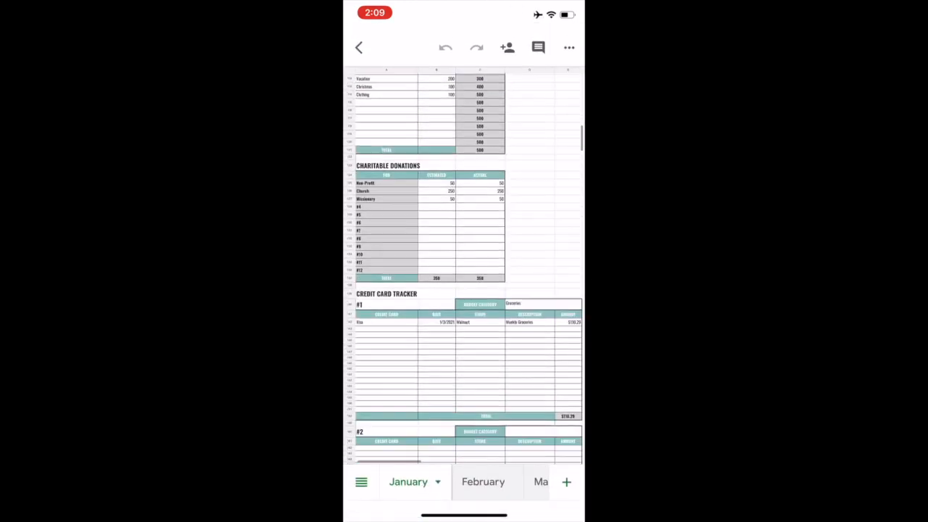
pyautogui.scroll(-4, 464, 278)
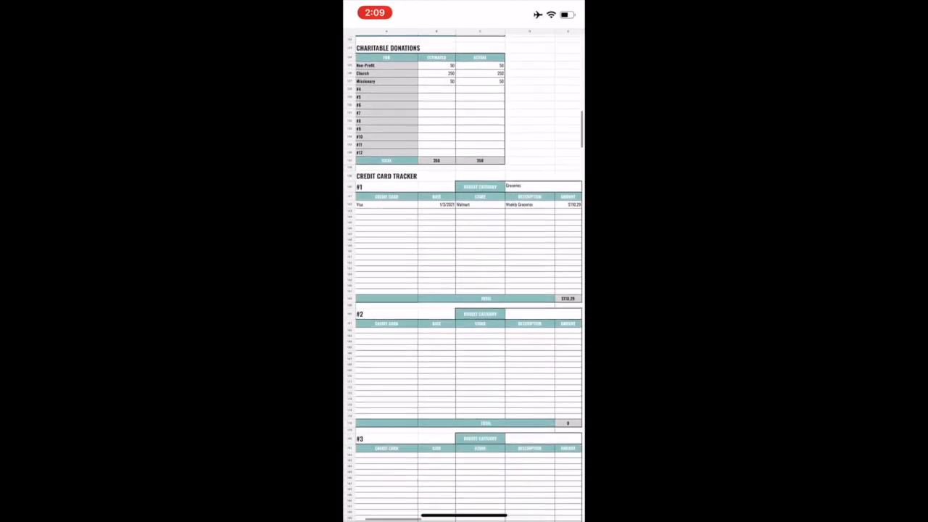
pyautogui.scroll(-5, 464, 279)
pyautogui.scroll(-5, 464, 279)
# Look through the monthly budget sheets from February to June.
pyautogui.scroll(8, 464, 279)
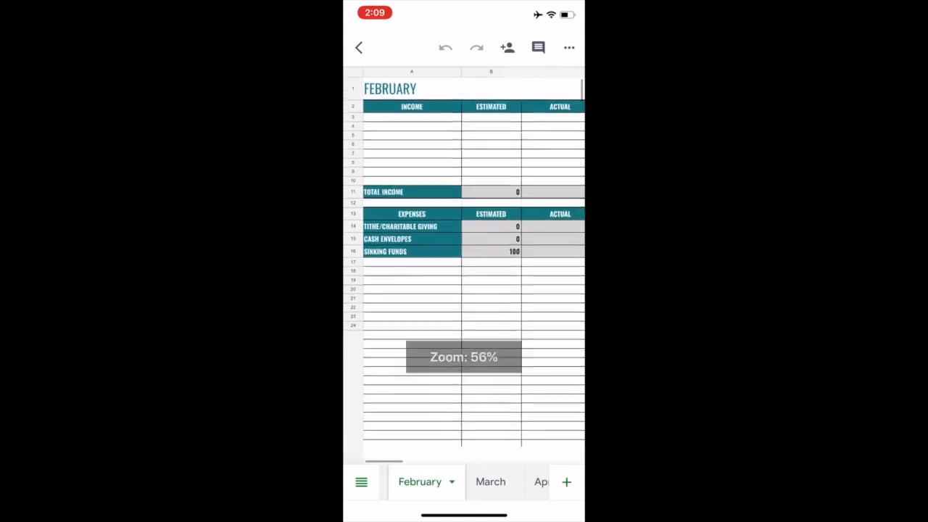
pyautogui.click(490, 482)
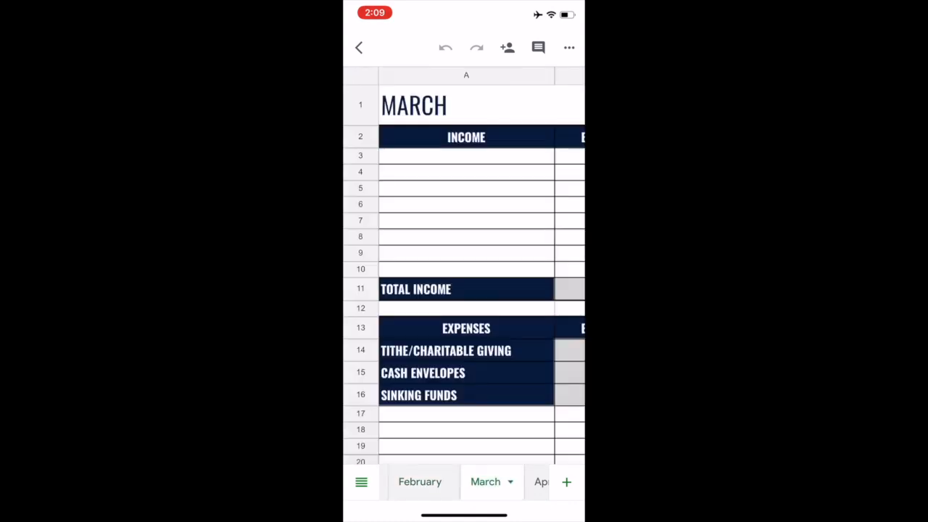
pyautogui.click(486, 482)
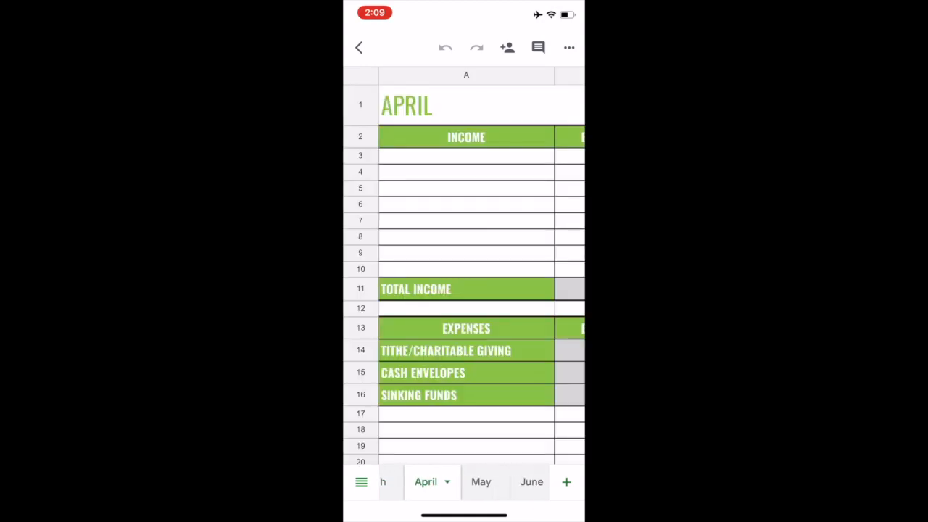
pyautogui.click(476, 481)
pyautogui.click(481, 481)
# Open the Sinking Funds Tracker sheet and look across its monthly addition and subtraction columns.
pyautogui.moveTo(522, 481); pyautogui.dragTo(406, 482)
pyautogui.hscroll(5, 464, 481)
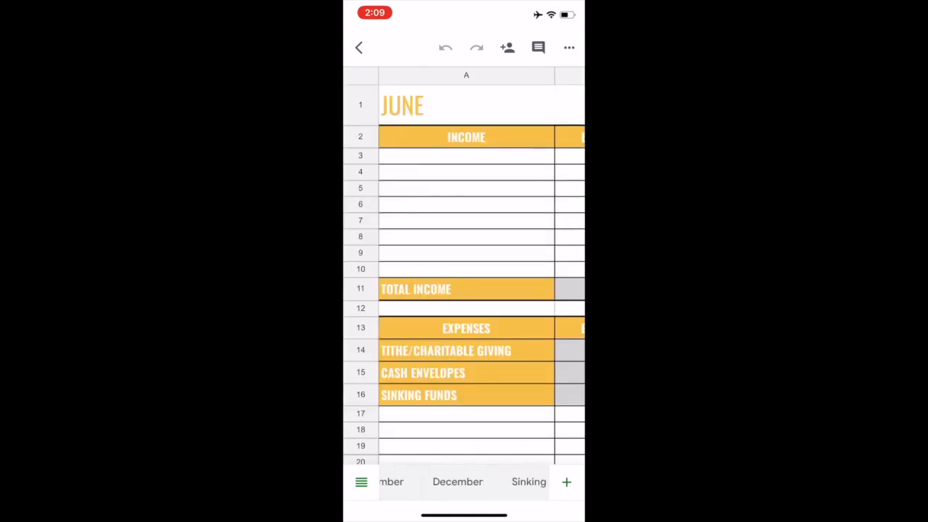
pyautogui.click(500, 481)
pyautogui.scroll(-5, 464, 261)
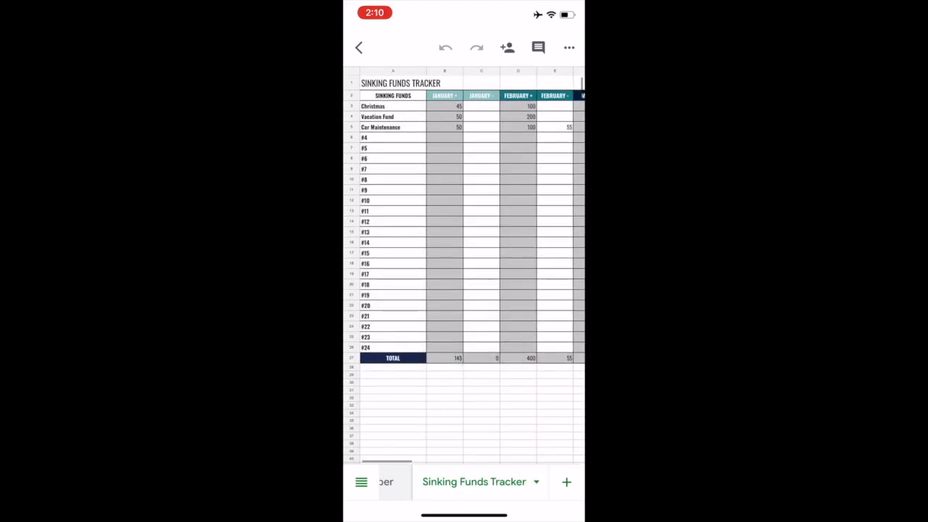
pyautogui.hscroll(15, 473, 265)
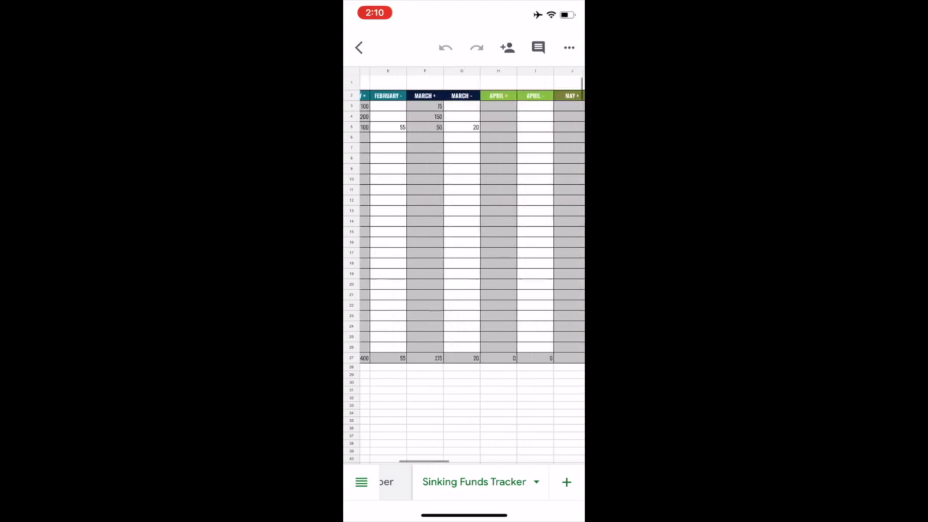
pyautogui.hscroll(-15, 473, 266)
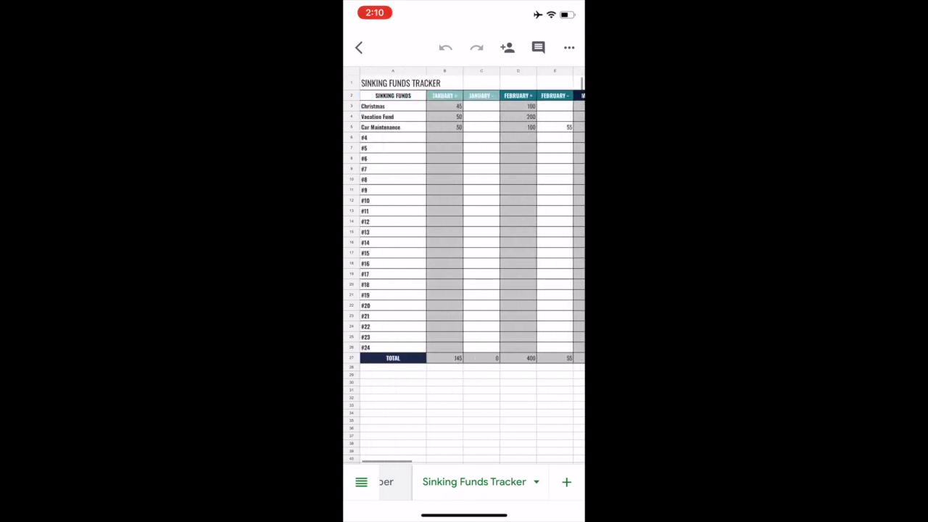
# Open the Charitable Donations Tracker sheet and view its donation rows and monthly columns.
pyautogui.hscroll(1, 464, 482)
pyautogui.click(518, 483)
pyautogui.hscroll(1, 464, 483)
pyautogui.hscroll(2, 464, 482)
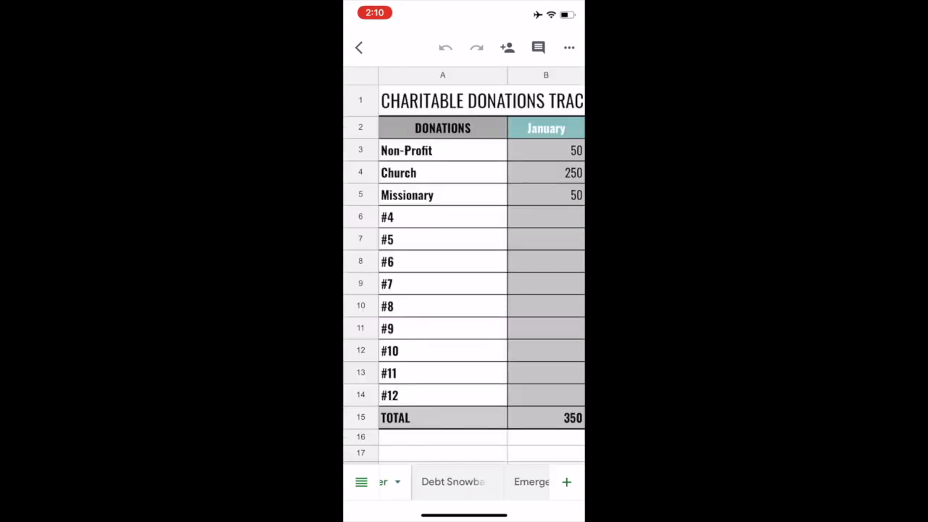
pyautogui.scroll(-3, 464, 265)
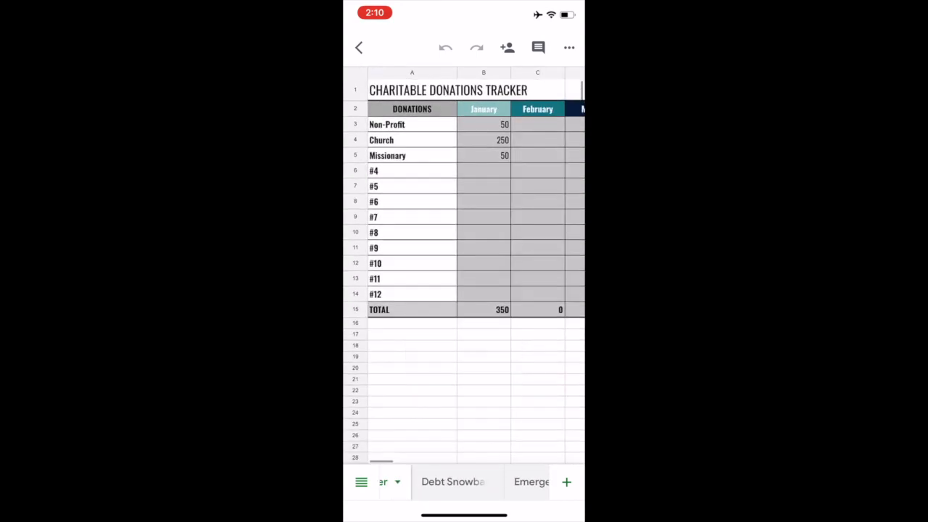
# Open the Debt Snowball Tracker sheet and view its monthly payments, balances and total rows.
pyautogui.click(452, 481)
pyautogui.hscroll(2, 464, 482)
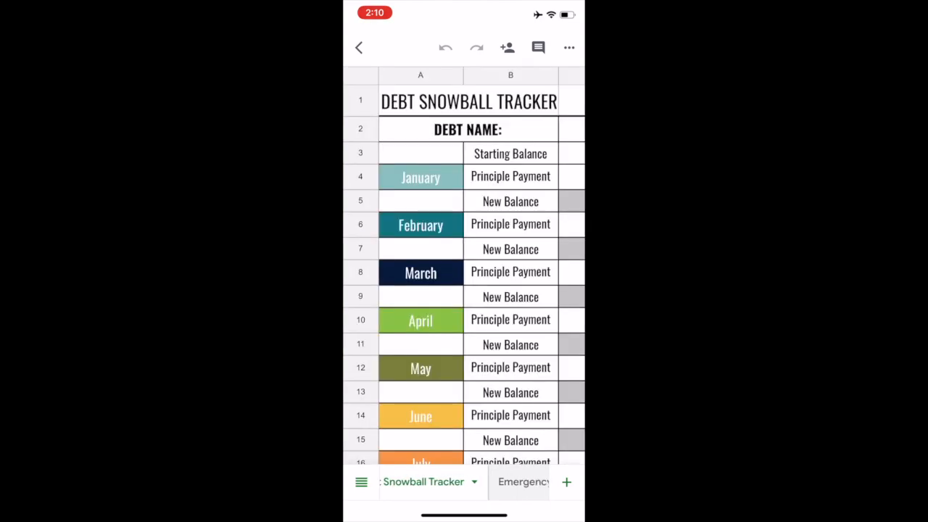
pyautogui.scroll(-5, 464, 265)
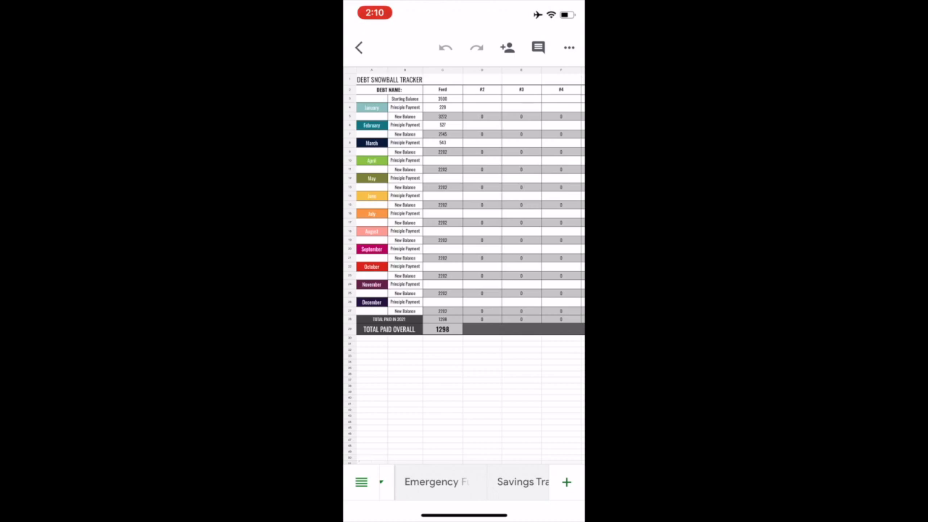
# Open the Emergency Fund Tracker sheet and view its additions, subtractions, purpose, date and balance columns.
pyautogui.click(435, 482)
pyautogui.hscroll(1, 464, 481)
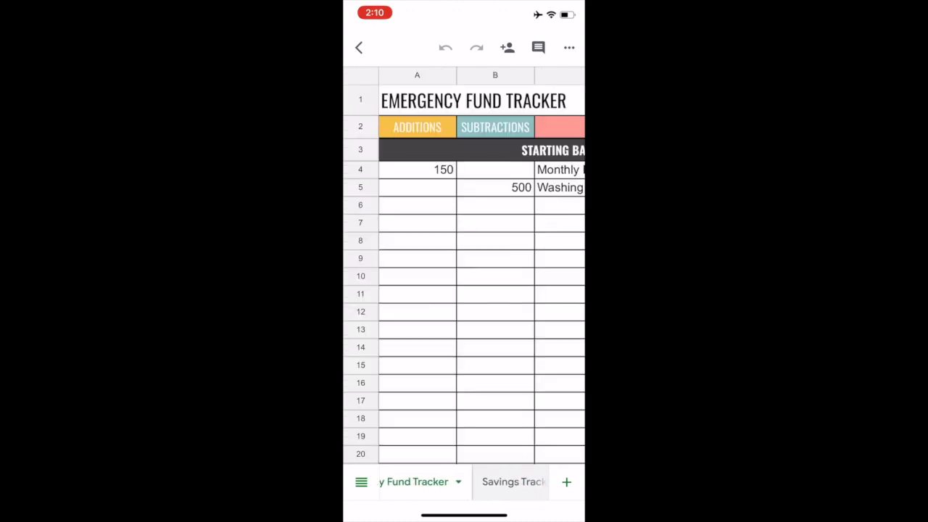
pyautogui.scroll(-5, 464, 266)
pyautogui.scroll(-2, 464, 265)
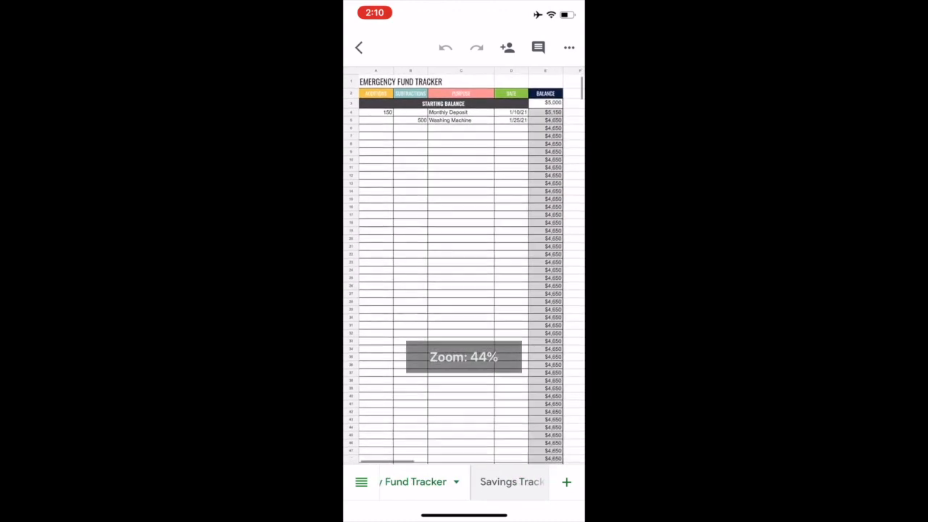
# Open the Savings Tracker sheet and view its date, amount added and balance columns.
pyautogui.hscroll(1, 464, 481)
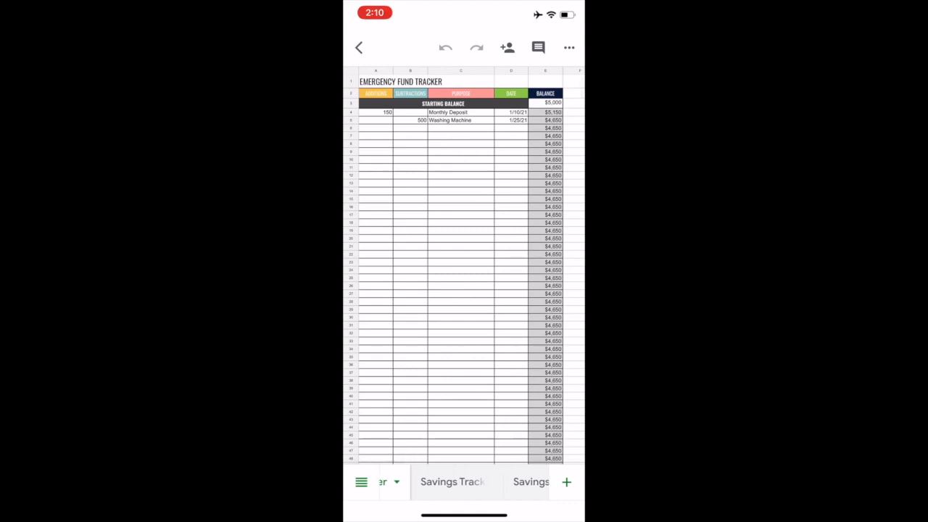
pyautogui.click(450, 482)
pyautogui.scroll(-3, 464, 265)
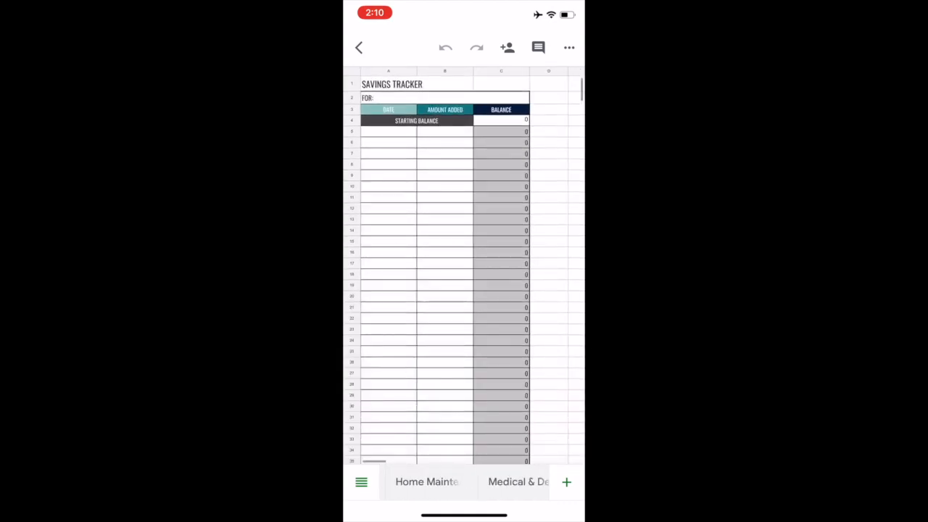
# Open the Car Maintenance Spending Tracker sheet and look over its three vehicle sections.
pyautogui.click(441, 481)
pyautogui.scroll(-4, 464, 265)
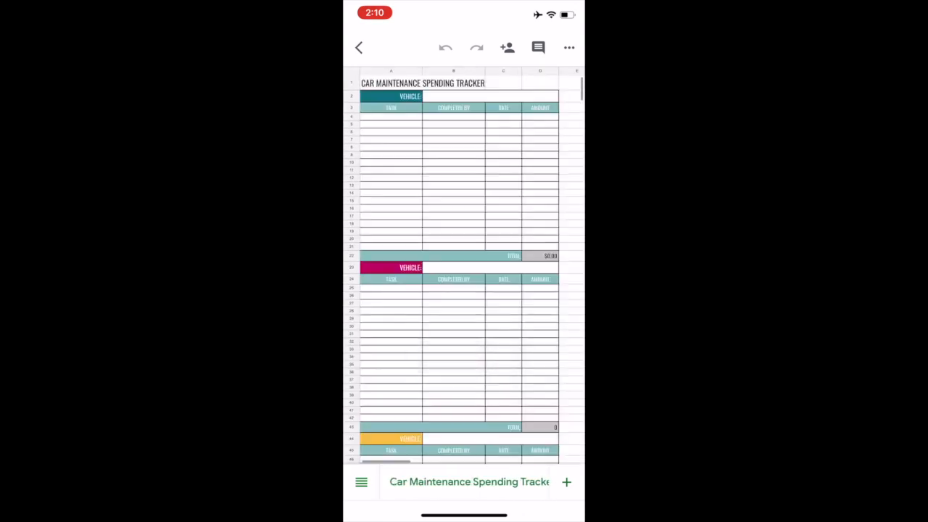
pyautogui.scroll(-5, 464, 276)
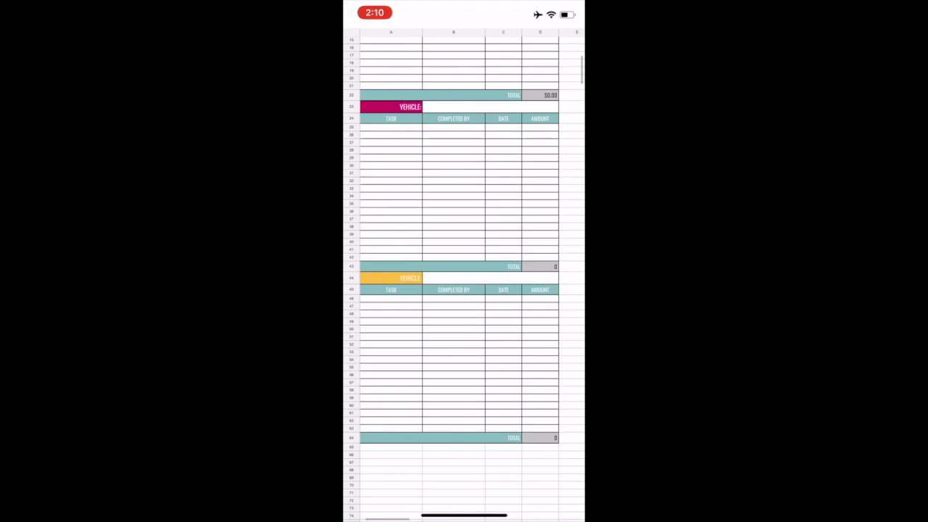
pyautogui.scroll(5, 464, 276)
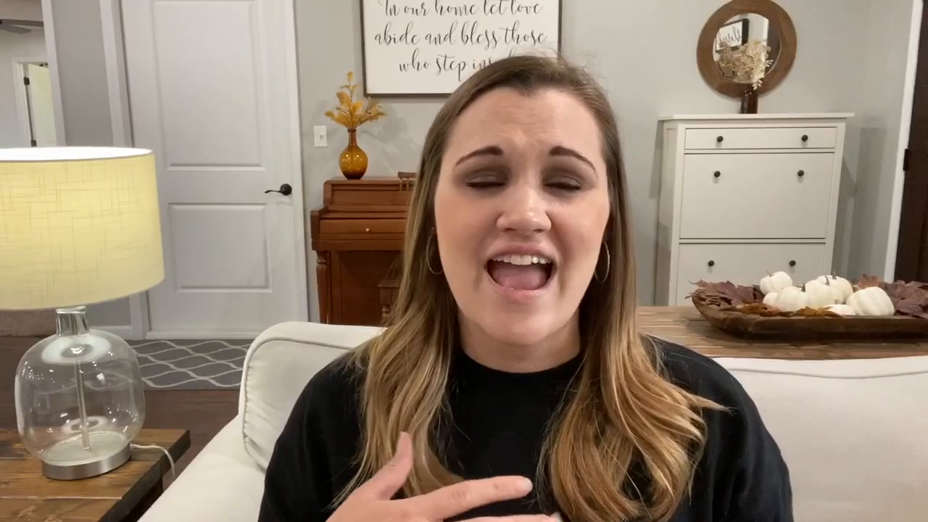